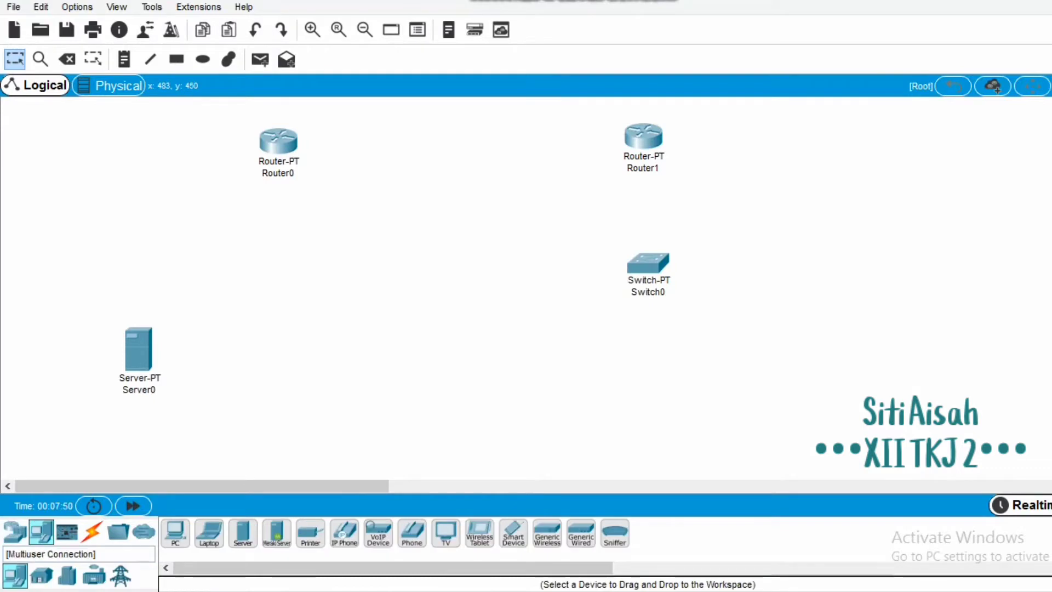
Place three PCs in the workspace: two below Switch0 and one to the right of Router1.
{"action": "left_click", "coordinate": [176, 533]}
{"action": "left_click", "coordinate": [509, 408]}
{"action": "left_click", "coordinate": [759, 416]}
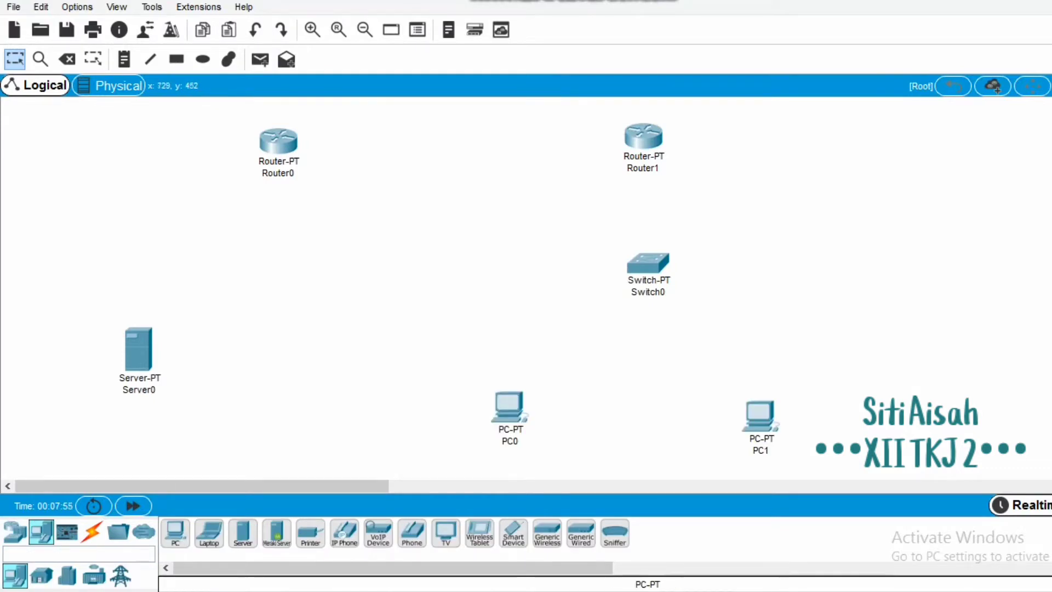
{"action": "left_click", "coordinate": [913, 149]}
{"action": "key", "text": "Escape"}
Install a PT-ROUTER-NM-1CFE module in an empty slot of Router1 and power the router back on.
{"action": "left_click", "coordinate": [642, 137]}
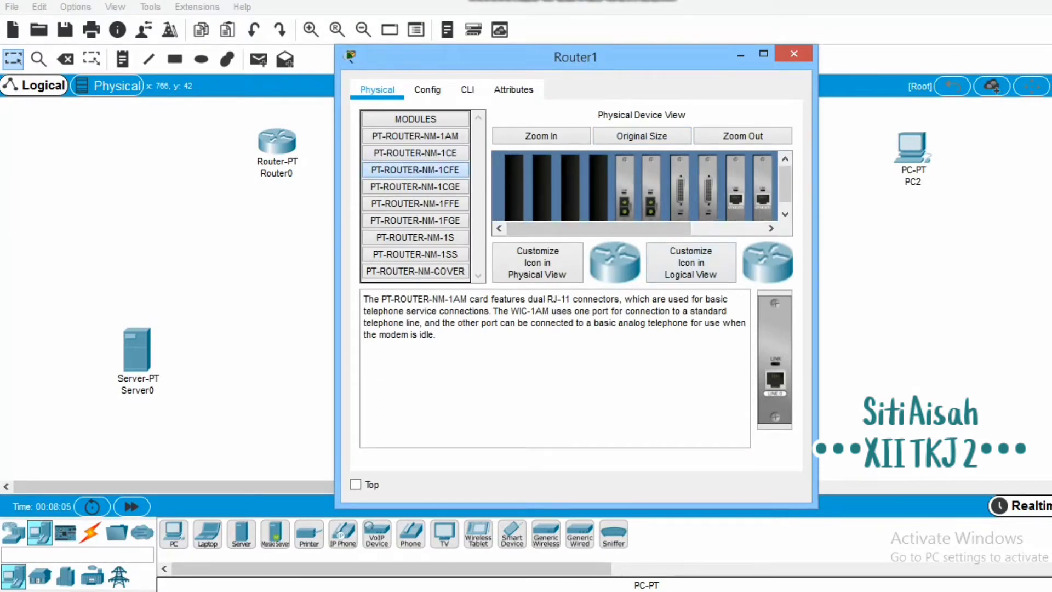
{"action": "left_click_drag", "start_coordinate": [415, 169], "coordinate": [598, 189]}
{"action": "left_click_drag", "start_coordinate": [597, 229], "coordinate": [672, 228]}
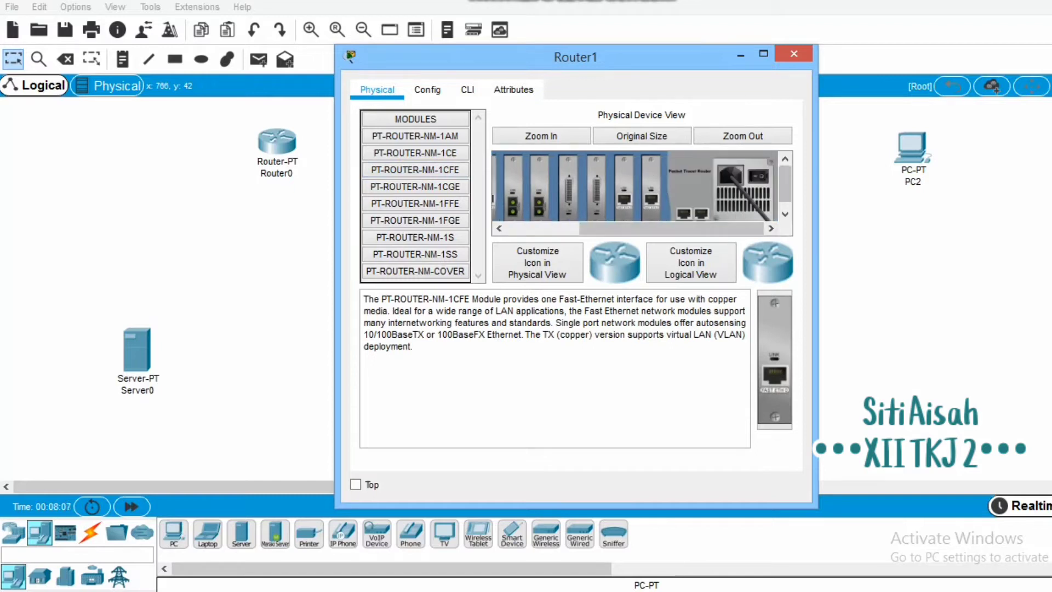
{"action": "left_click", "coordinate": [759, 176]}
{"action": "left_click", "coordinate": [794, 54]}
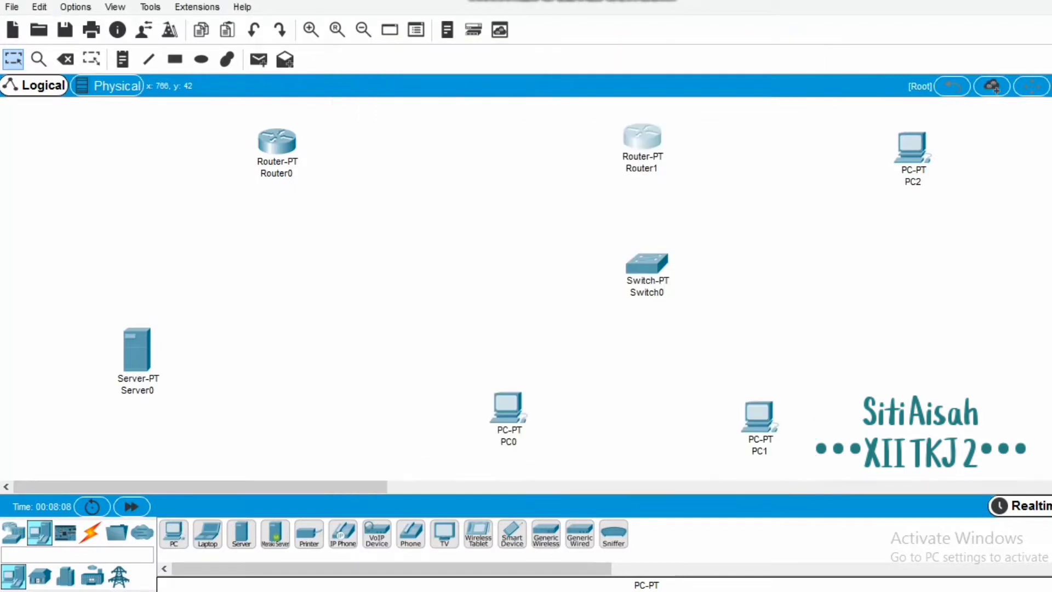
Connect Router0's FastEthernet0/0 to Router1's FastEthernet0/0 with a copper cross-over cable.
{"action": "left_click", "coordinate": [91, 532]}
{"action": "left_click", "coordinate": [275, 534]}
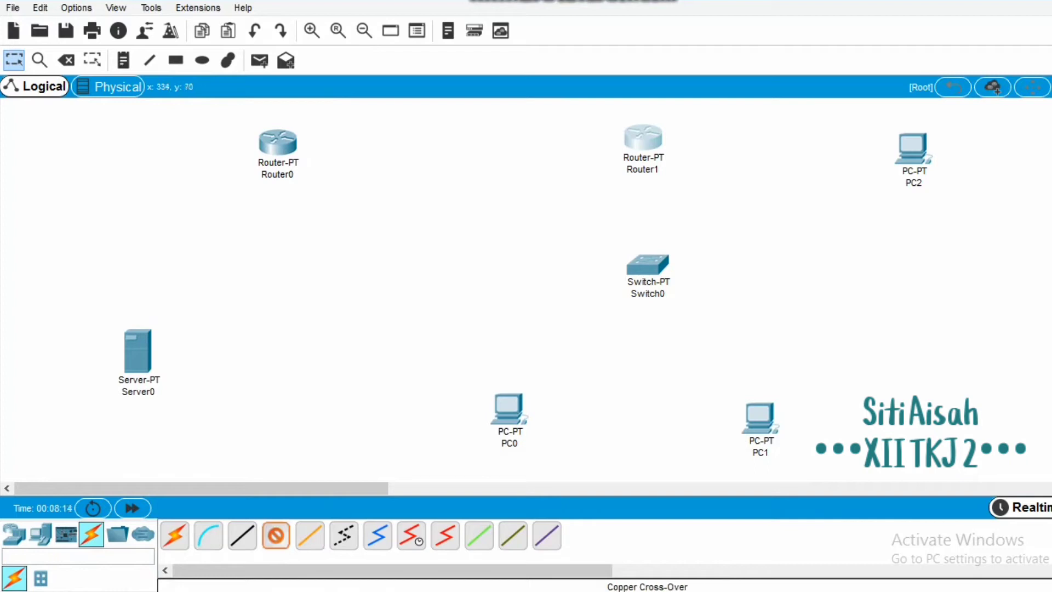
{"action": "left_click", "coordinate": [277, 140]}
{"action": "left_click", "coordinate": [338, 187]}
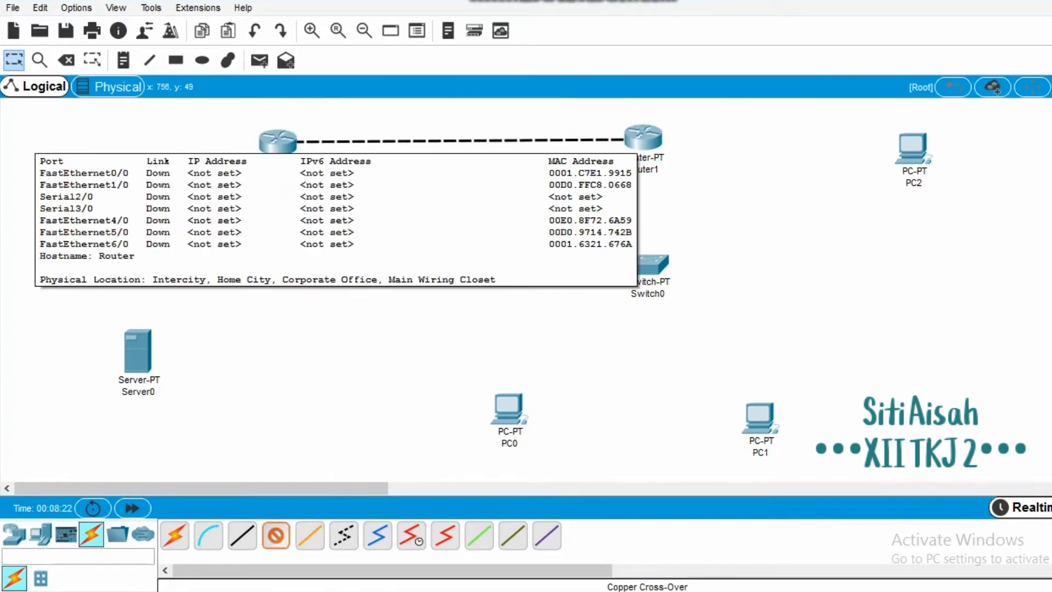
{"action": "left_click", "coordinate": [642, 139]}
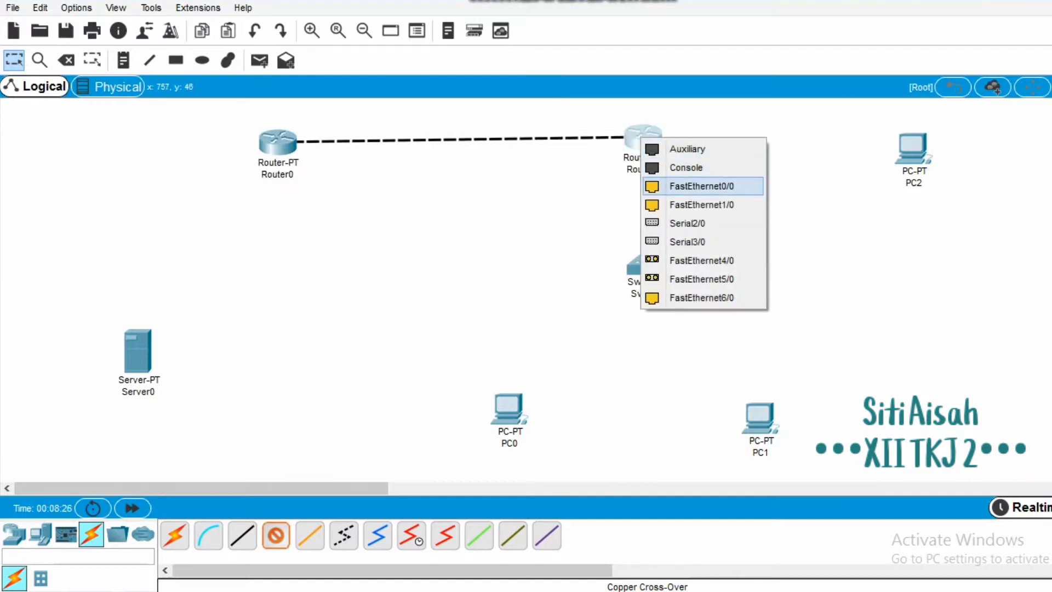
{"action": "left_click", "coordinate": [701, 183]}
Connect Router1's FastEthernet6/0 to PC2 with a copper cross-over cable.
{"action": "left_click", "coordinate": [276, 535]}
{"action": "left_click", "coordinate": [642, 137]}
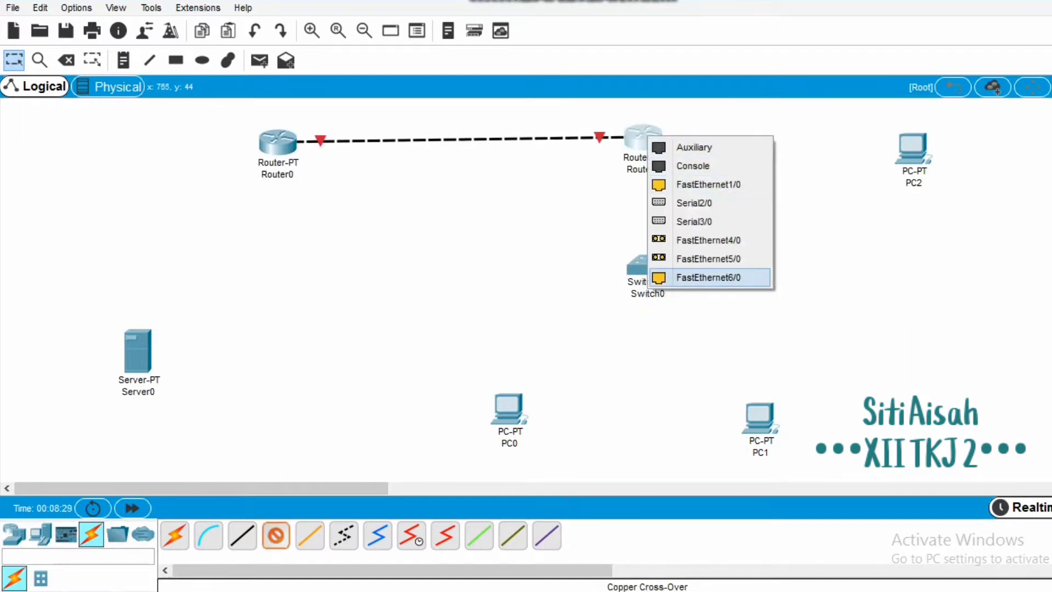
{"action": "left_click", "coordinate": [704, 278]}
{"action": "left_click", "coordinate": [913, 147]}
{"action": "left_click", "coordinate": [965, 208]}
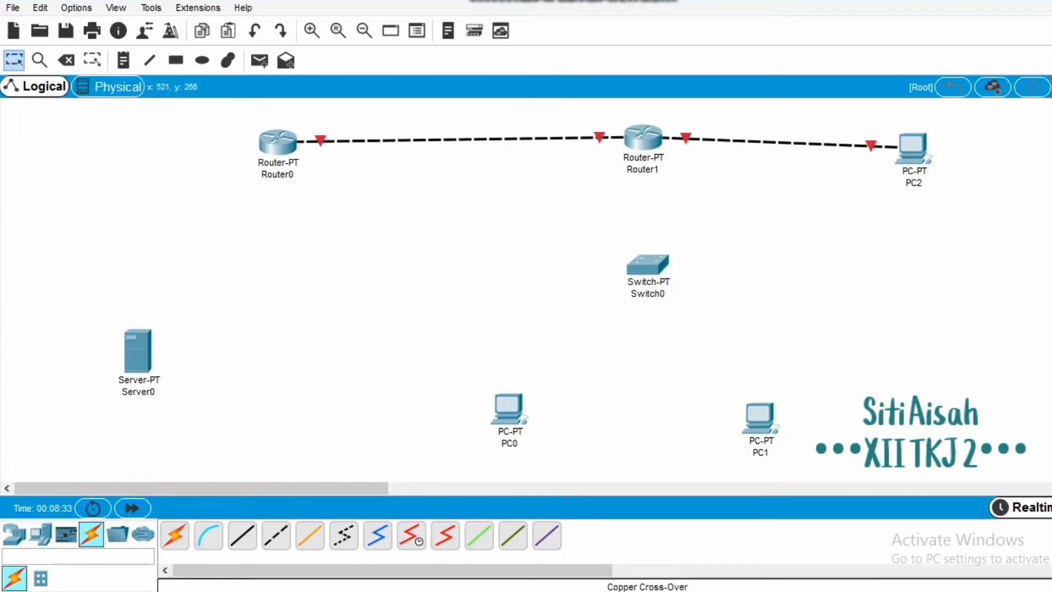
Connect Router0's FastEthernet1/0 to Server0 with a copper cross-over cable.
{"action": "left_click", "coordinate": [276, 535]}
{"action": "left_click", "coordinate": [278, 142]}
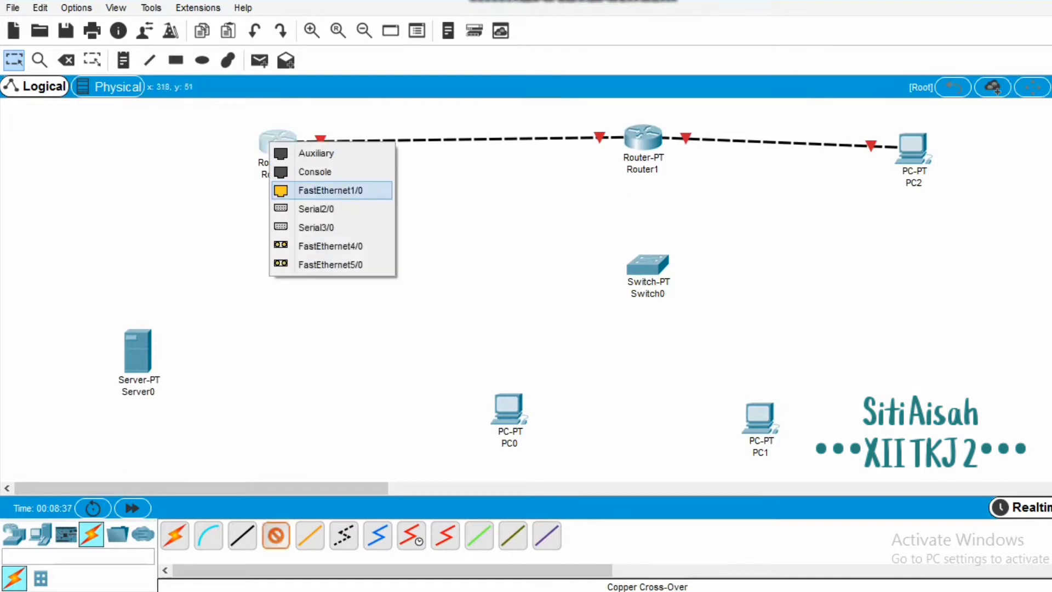
{"action": "left_click", "coordinate": [313, 190]}
{"action": "left_click", "coordinate": [138, 351]}
{"action": "left_click", "coordinate": [189, 368]}
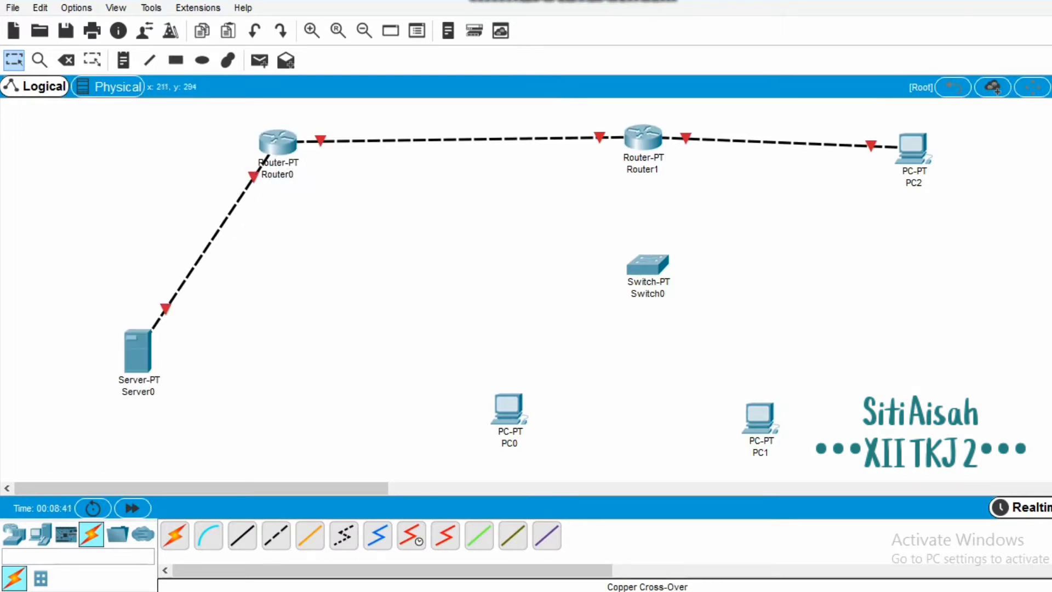
Connect Router1's FastEthernet1/0 to Switch0 with a copper straight-through cable.
{"action": "left_click", "coordinate": [242, 534]}
{"action": "left_click", "coordinate": [643, 138]}
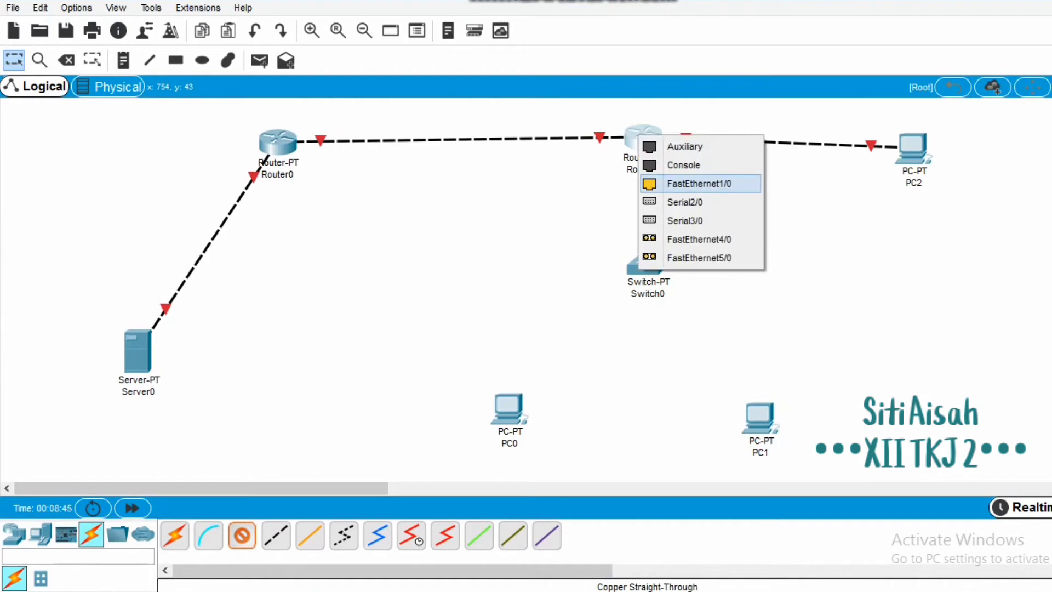
{"action": "left_click", "coordinate": [696, 184]}
{"action": "left_click", "coordinate": [649, 262]}
{"action": "left_click", "coordinate": [696, 315]}
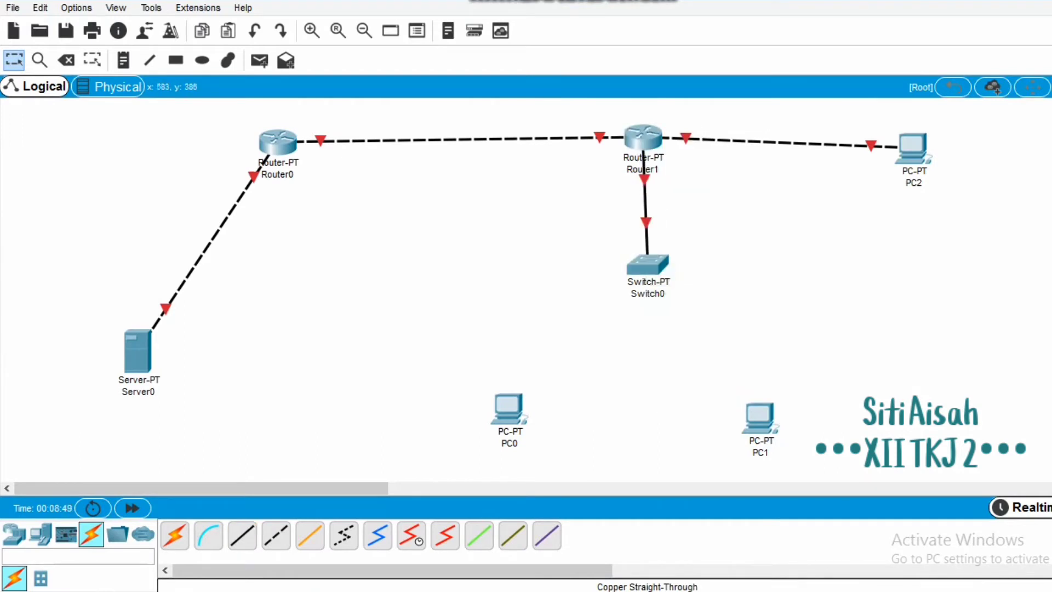
Connect Switch0 to PC0's FastEthernet0 port with a copper straight-through cable.
{"action": "left_click", "coordinate": [242, 535]}
{"action": "left_click", "coordinate": [644, 262]}
{"action": "left_click", "coordinate": [696, 291]}
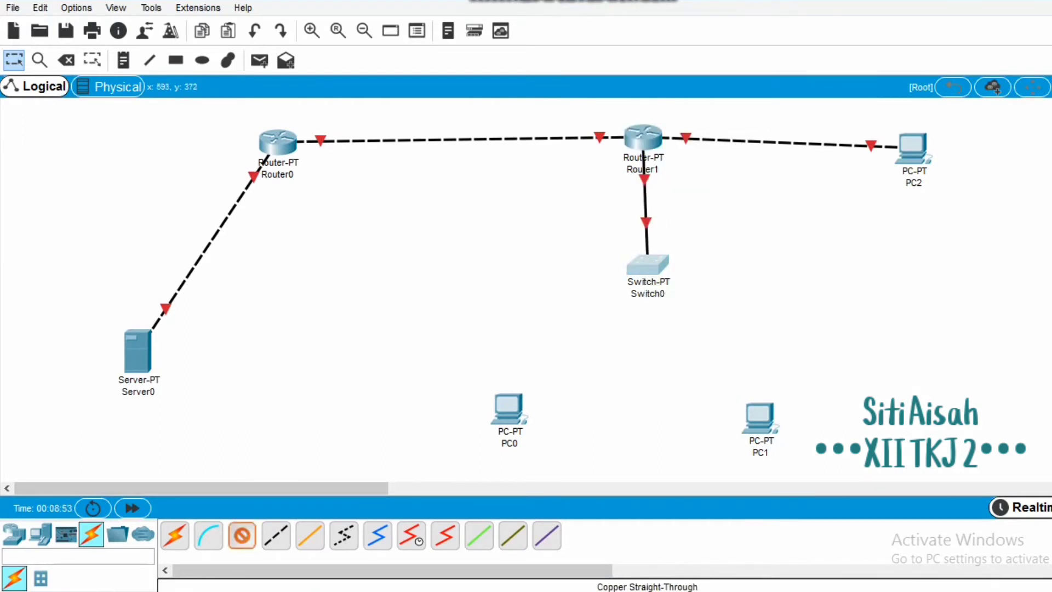
{"action": "left_click", "coordinate": [647, 262]}
{"action": "left_click", "coordinate": [696, 293]}
{"action": "left_click", "coordinate": [509, 408]}
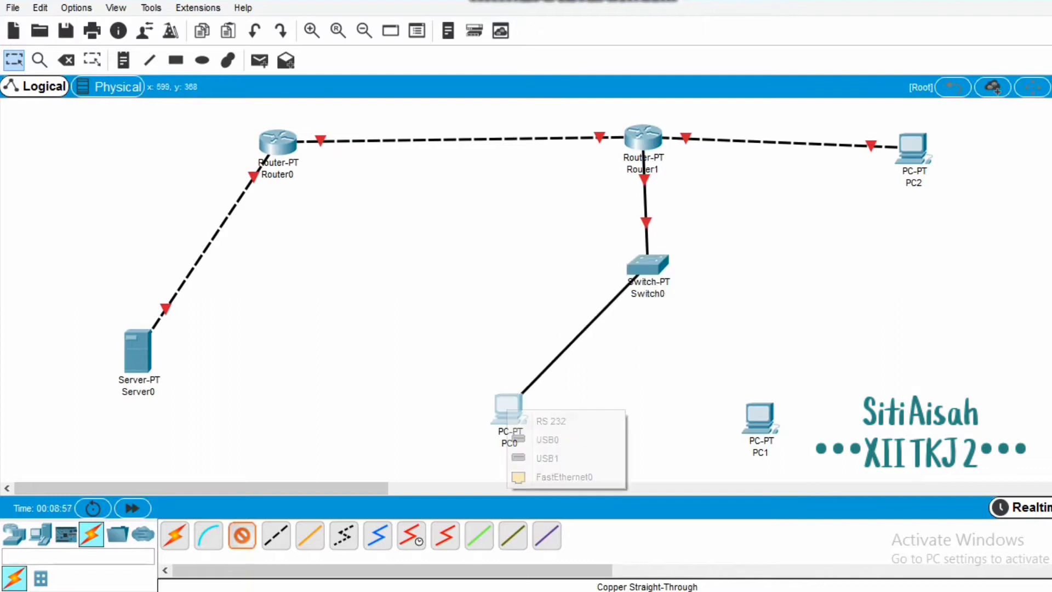
{"action": "left_click", "coordinate": [564, 476]}
Connect Switch0's FastEthernet2/1 to PC1's FastEthernet0 port with a copper straight-through cable.
{"action": "left_click", "coordinate": [241, 535]}
{"action": "left_click", "coordinate": [648, 263]}
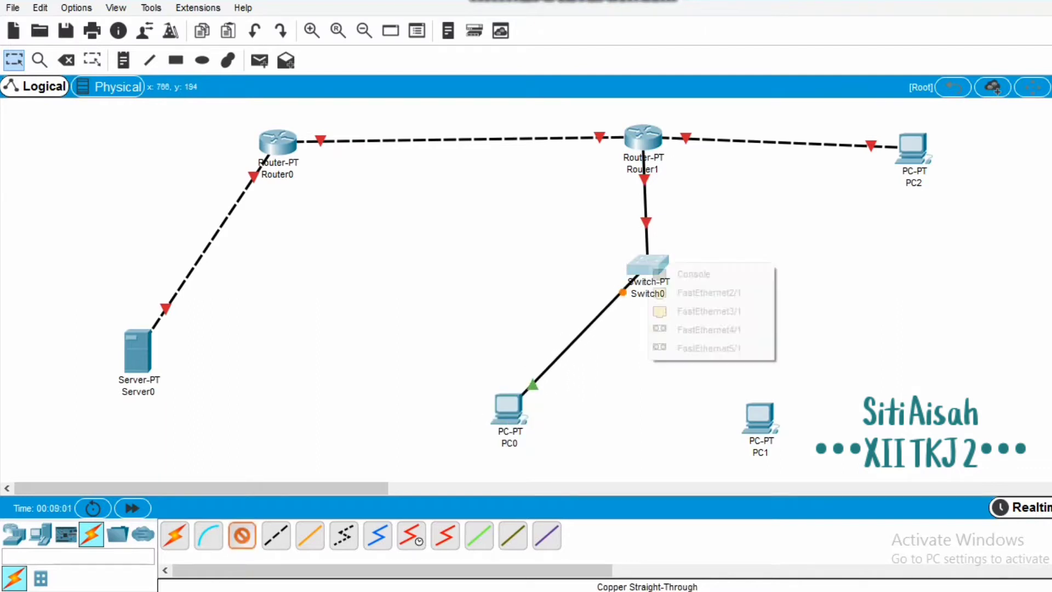
{"action": "left_click", "coordinate": [696, 292]}
{"action": "left_click", "coordinate": [759, 420]}
{"action": "left_click", "coordinate": [814, 490]}
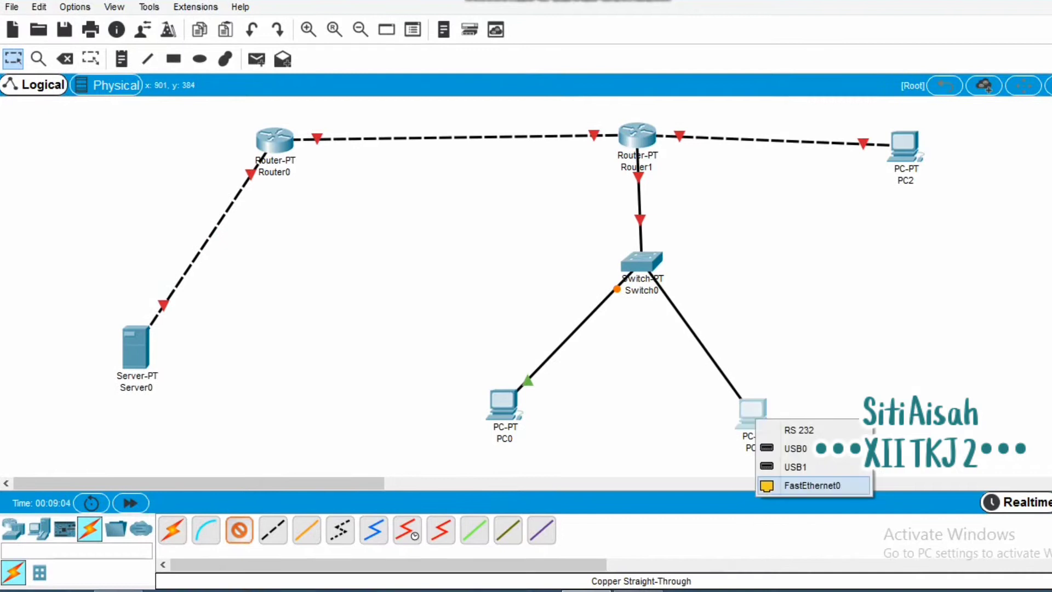
{"action": "left_click", "coordinate": [812, 485]}
Rearrange the routers, switch, PCs and server into a more compact layout, with both routers and PC2 roughly in one row.
{"action": "left_click_drag", "start_coordinate": [904, 146], "coordinate": [820, 135]}
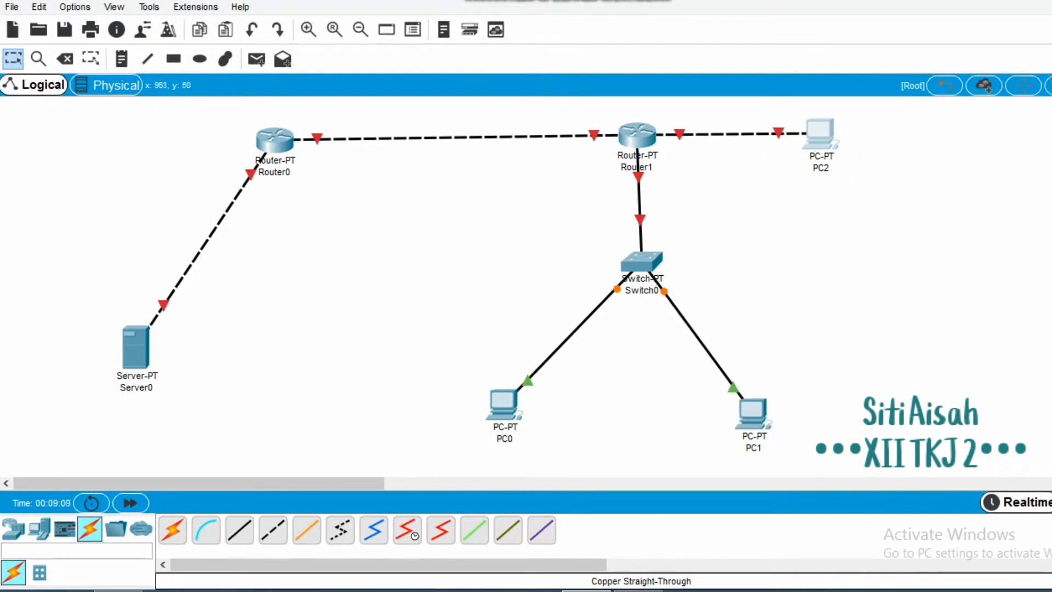
{"action": "left_click_drag", "start_coordinate": [636, 136], "coordinate": [607, 145]}
{"action": "left_click_drag", "start_coordinate": [820, 132], "coordinate": [809, 139]}
{"action": "left_click_drag", "start_coordinate": [641, 262], "coordinate": [612, 270]}
{"action": "left_click_drag", "start_coordinate": [752, 412], "coordinate": [687, 380]}
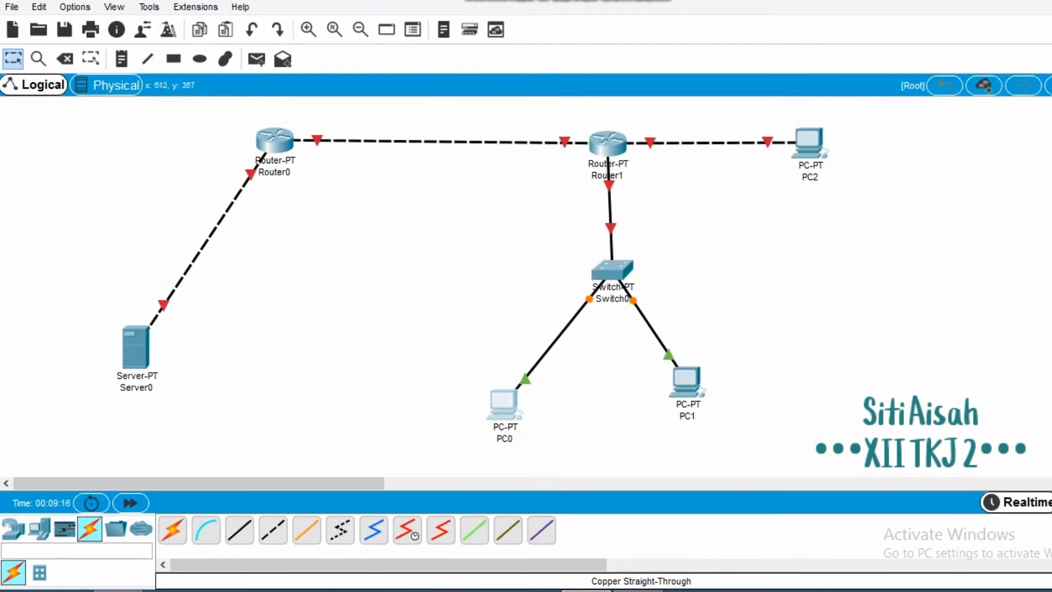
{"action": "left_click_drag", "start_coordinate": [503, 403], "coordinate": [533, 373]}
{"action": "left_click_drag", "start_coordinate": [135, 346], "coordinate": [218, 271]}
{"action": "mouse_move", "coordinate": [274, 141]}
{"action": "left_mouse_down"}
{"action": "mouse_move", "coordinate": [278, 153]}
{"action": "mouse_move", "coordinate": [290, 144]}
{"action": "left_mouse_up"}
Draw a cyan-filled ellipse around Server0 to mark its network area.
{"action": "left_click", "coordinate": [200, 58]}
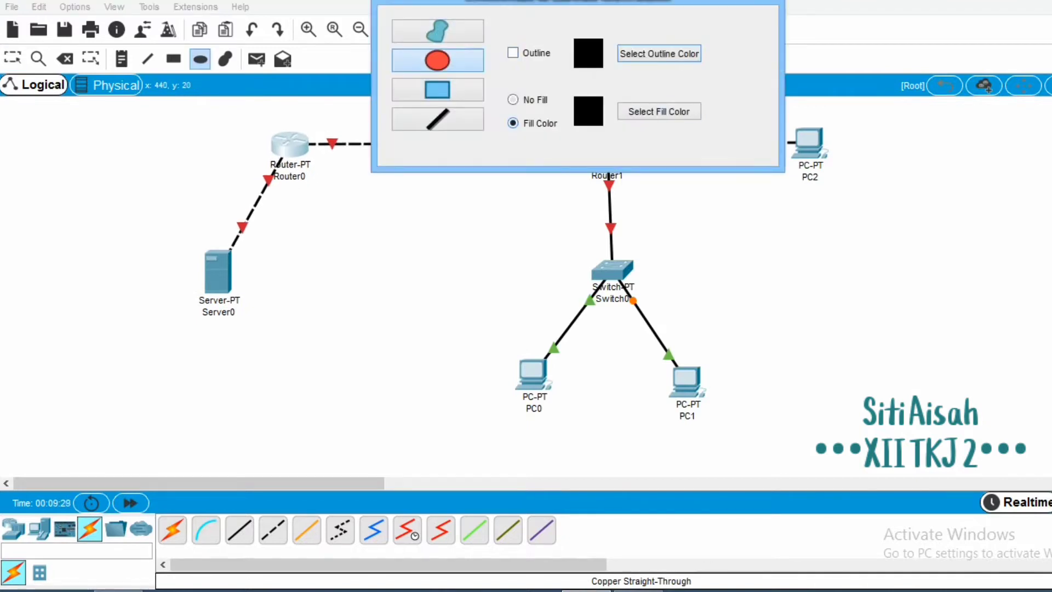
{"action": "left_click", "coordinate": [658, 111]}
{"action": "left_click", "coordinate": [652, 188]}
{"action": "left_click", "coordinate": [679, 432]}
{"action": "left_click_drag", "start_coordinate": [143, 220], "coordinate": [305, 374]}
{"action": "left_click", "coordinate": [438, 61]}
{"action": "left_click", "coordinate": [767, 1]}
Draw a light-orange-filled rectangle around Switch0, PC0 and PC1.
{"action": "left_click", "coordinate": [174, 58]}
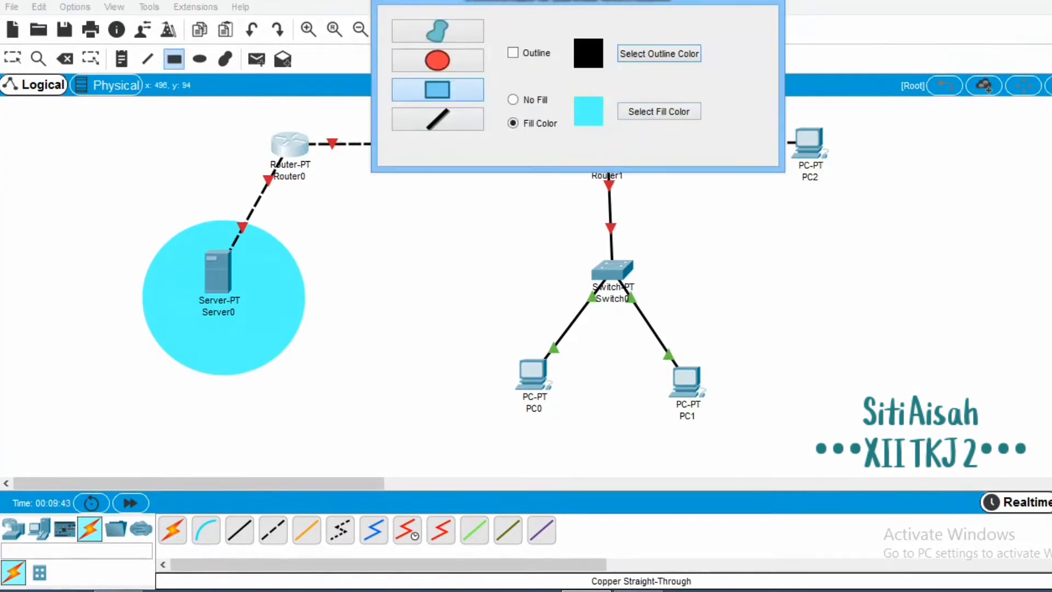
{"action": "left_click", "coordinate": [659, 111]}
{"action": "left_click", "coordinate": [733, 216]}
{"action": "left_click", "coordinate": [677, 432]}
{"action": "left_click_drag", "start_coordinate": [494, 223], "coordinate": [725, 457]}
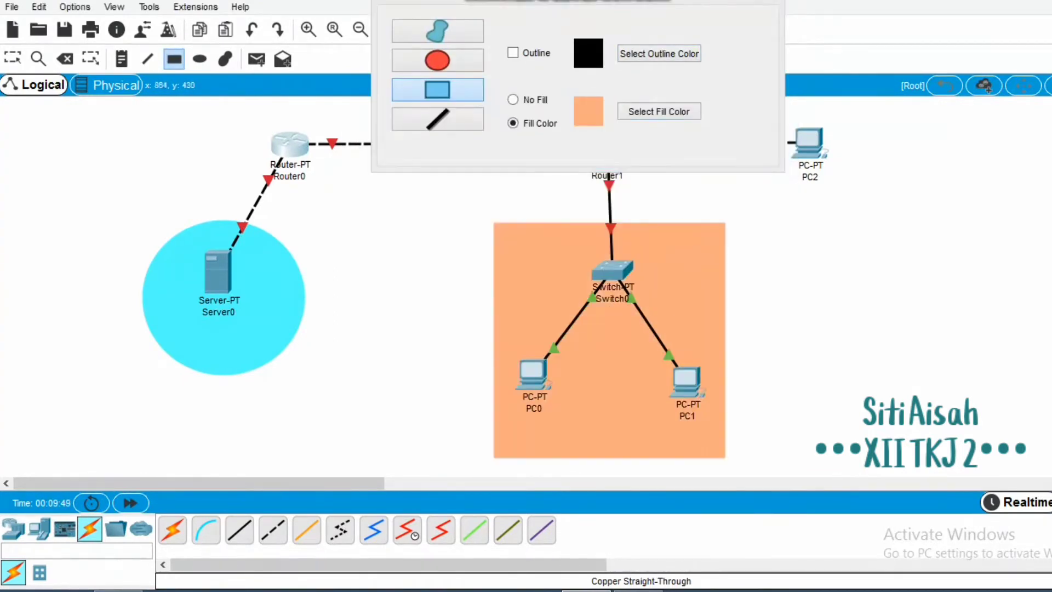
Draw a green-filled rectangle around PC2.
{"action": "left_click", "coordinate": [659, 111]}
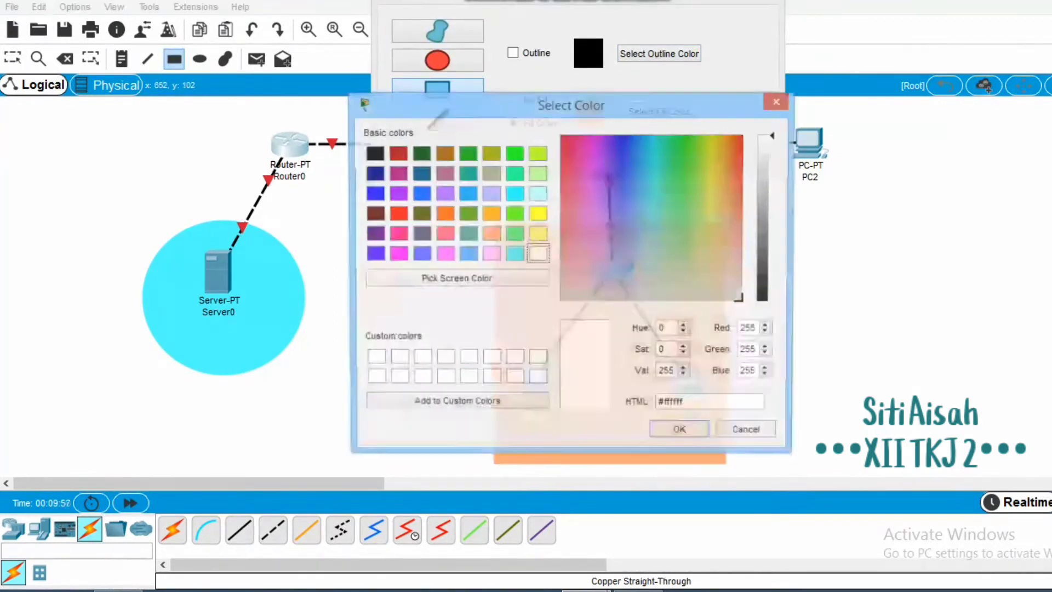
{"action": "left_click", "coordinate": [516, 153]}
{"action": "left_click", "coordinate": [679, 429]}
{"action": "left_click", "coordinate": [767, 1]}
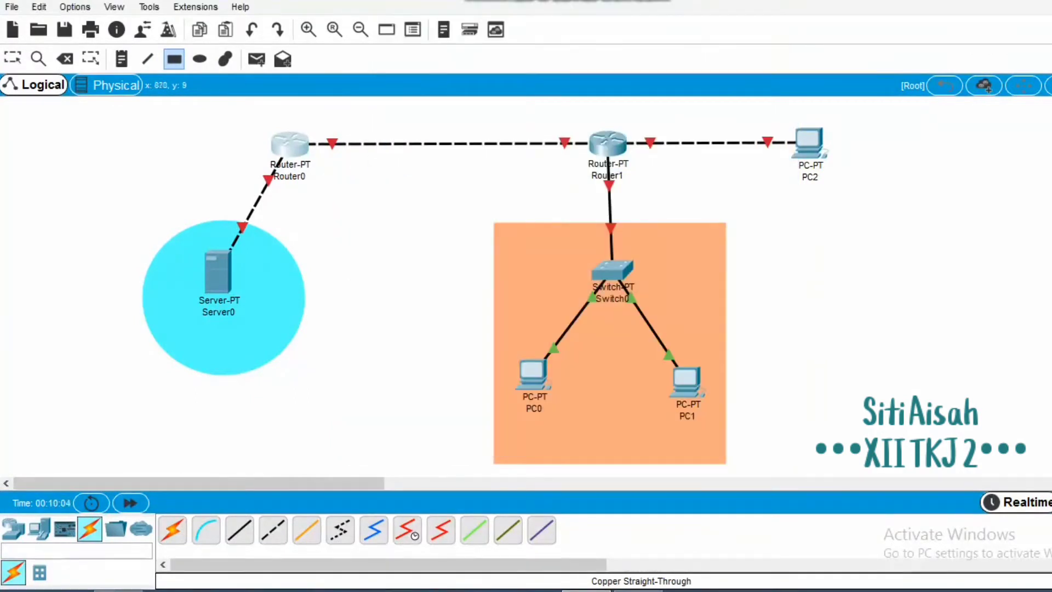
{"action": "left_click_drag", "start_coordinate": [727, 103], "coordinate": [882, 244]}
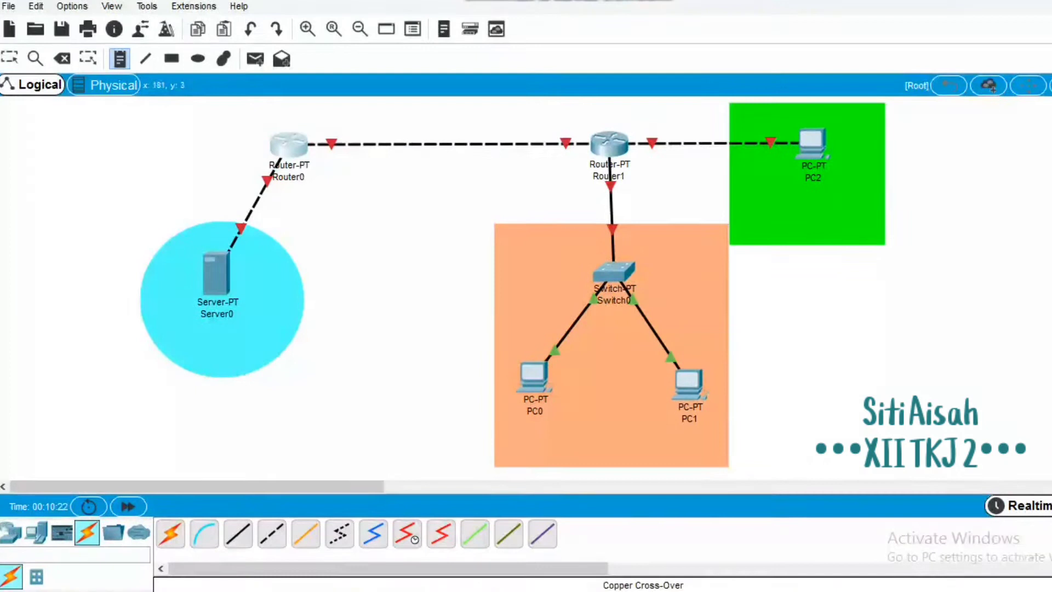
Add the note 8.8.8.8/24 below Server0 and the note 8.8.8.0/24 beside the link between Router0 and Server0.
{"action": "left_click", "coordinate": [807, 177]}
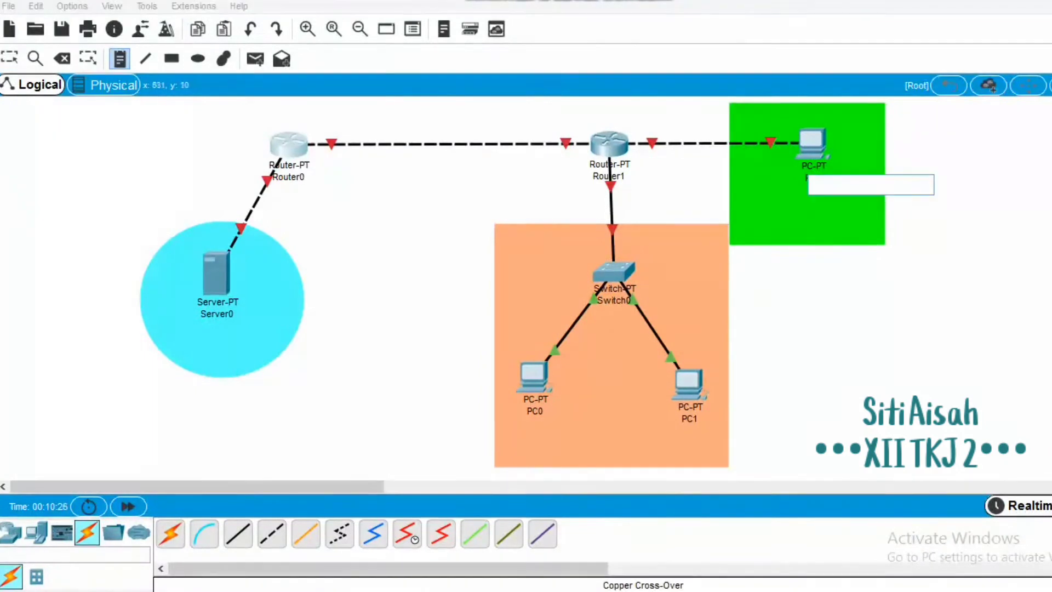
{"action": "type", "text": "8.8.8.8/24"}
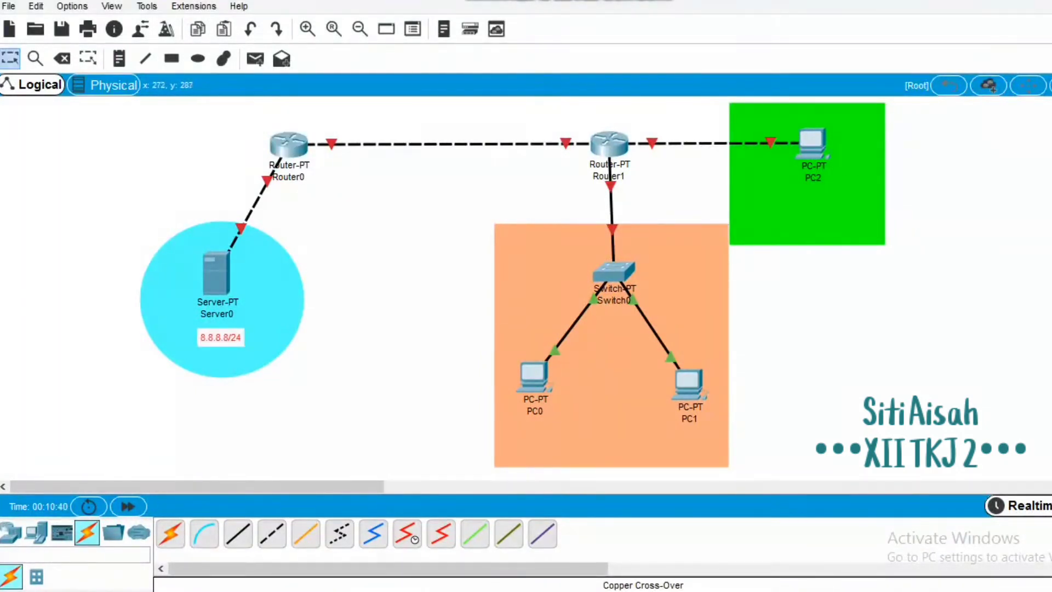
{"action": "left_click", "coordinate": [176, 201]}
{"action": "type", "text": "8.8.8.0/24"}
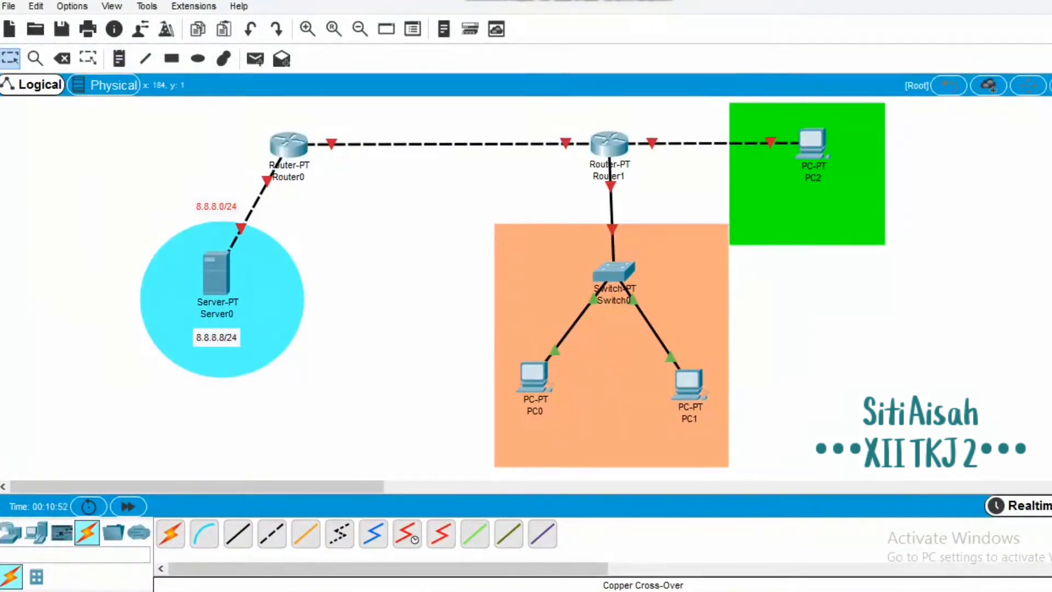
Label the link between the routers 26.26.26.0/24 and the link from Router1 to PC2 172.16.16.0/24.
{"action": "left_click", "coordinate": [352, 120]}
{"action": "type", "text": "26.26.26.0/24"}
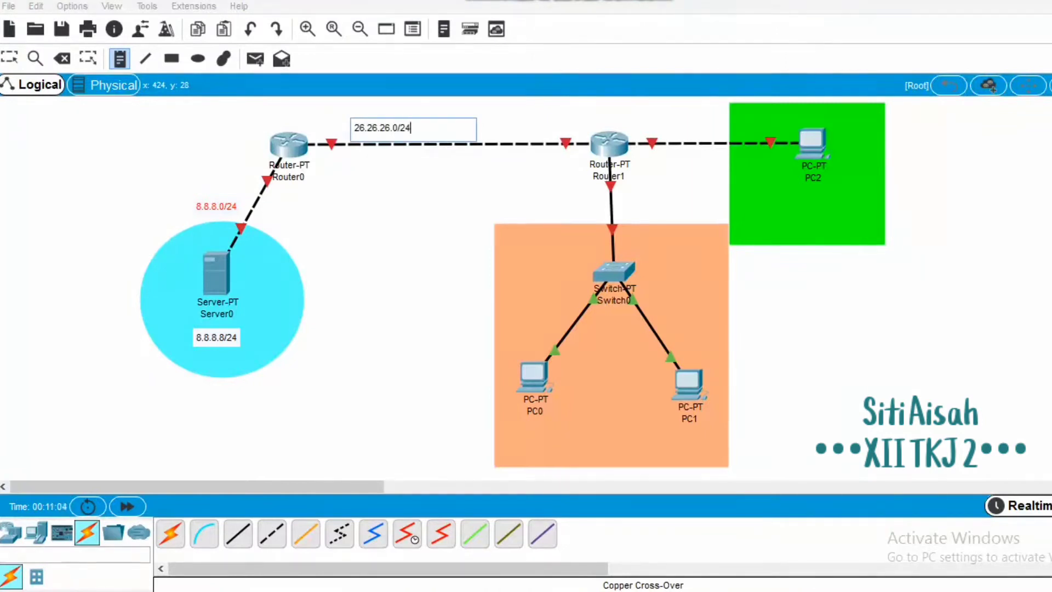
{"action": "key", "text": "Escape"}
{"action": "left_click", "coordinate": [688, 129]}
{"action": "type", "text": "172.16.16.0/24"}
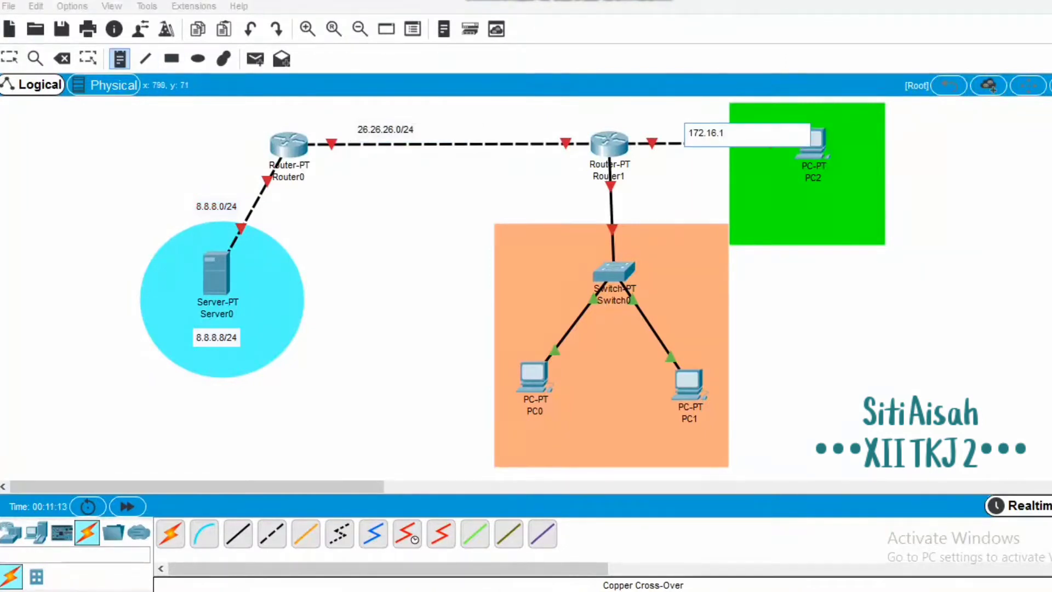
{"action": "key", "text": "Escape"}
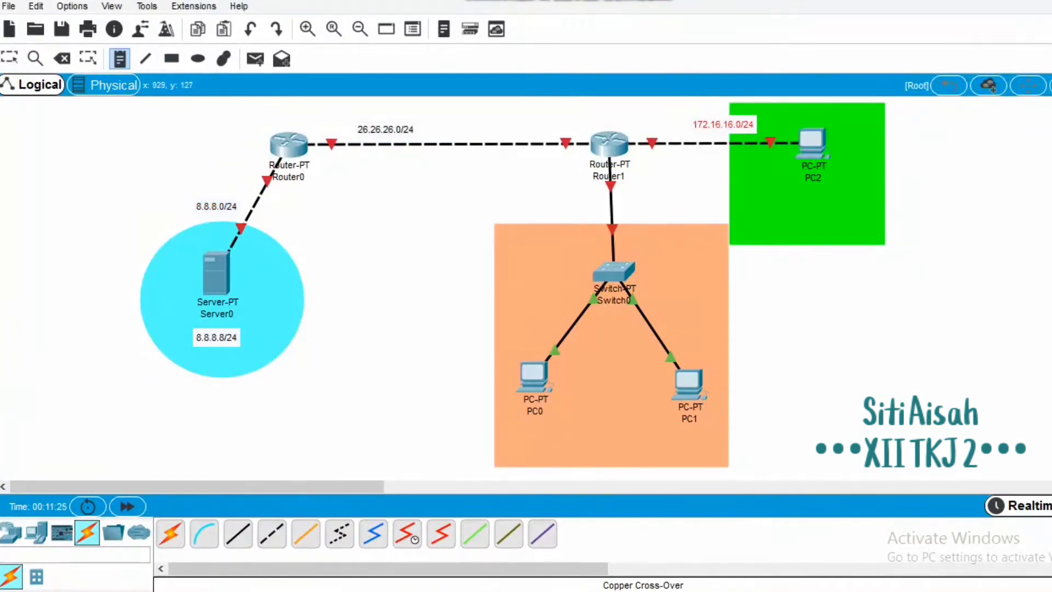
Add the note 172.16.16.224/24 below PC2 and rename that PC as ADMINISTRATOR.
{"action": "left_click", "coordinate": [781, 207]}
{"action": "type", "text": "172.16.16.224/24"}
{"action": "key", "text": "Escape"}
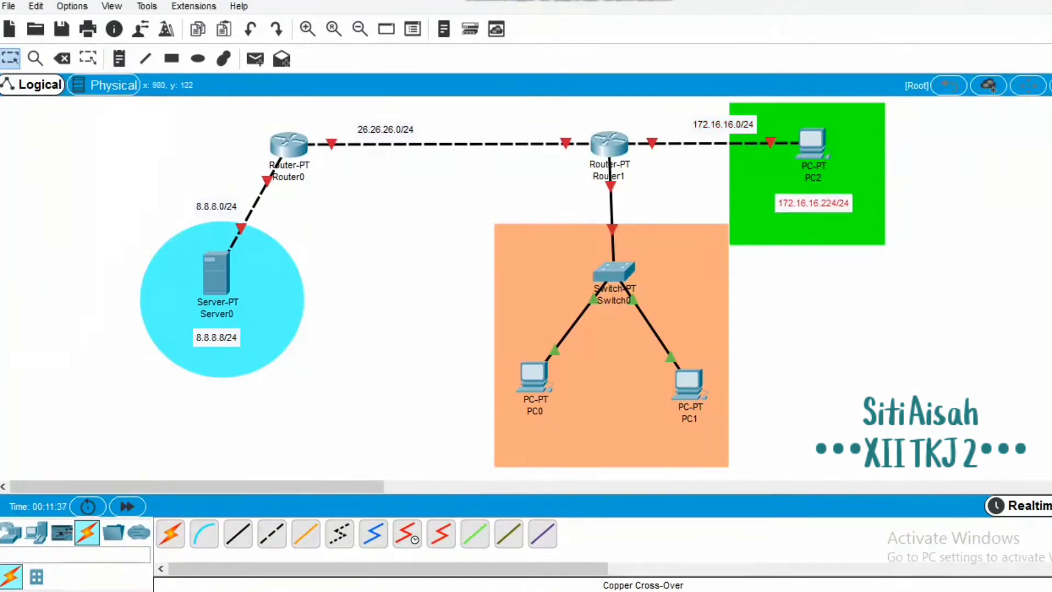
{"action": "left_click", "coordinate": [813, 178]}
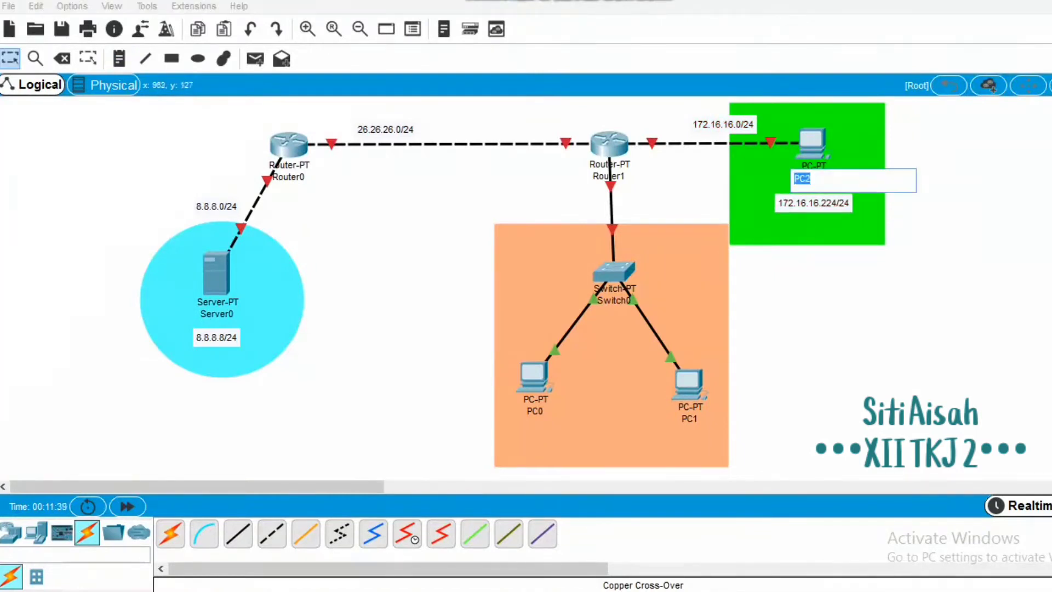
{"action": "type", "text": "ADMINISTRATOR"}
{"action": "key", "text": "Return"}
Add the note 192.168.10.2/24 below PC0 in the orange area.
{"action": "key", "text": "n"}
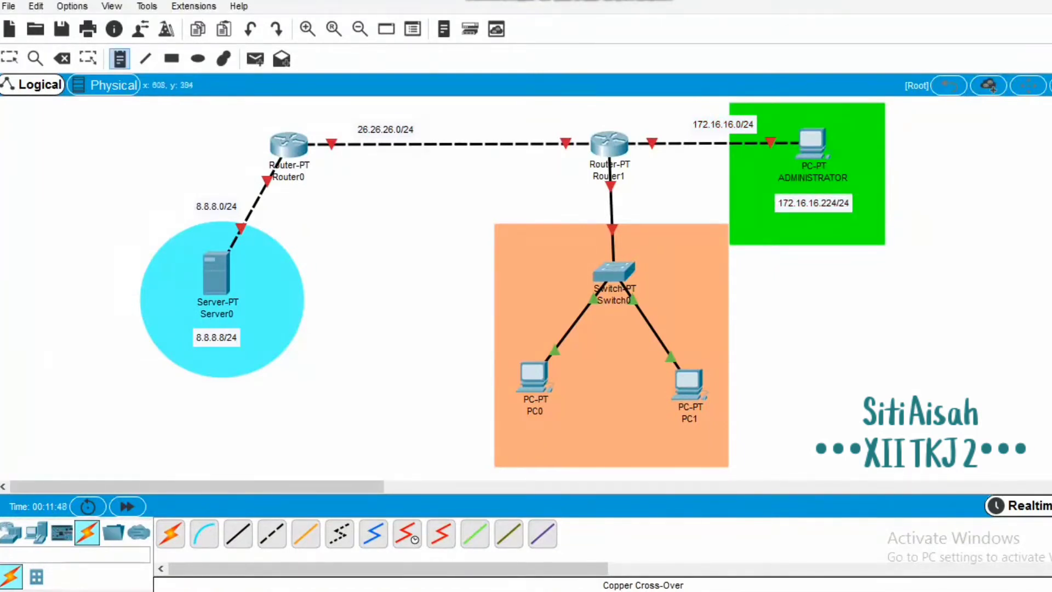
{"action": "left_click", "coordinate": [505, 438]}
{"action": "type", "text": "192.168.10.2/24"}
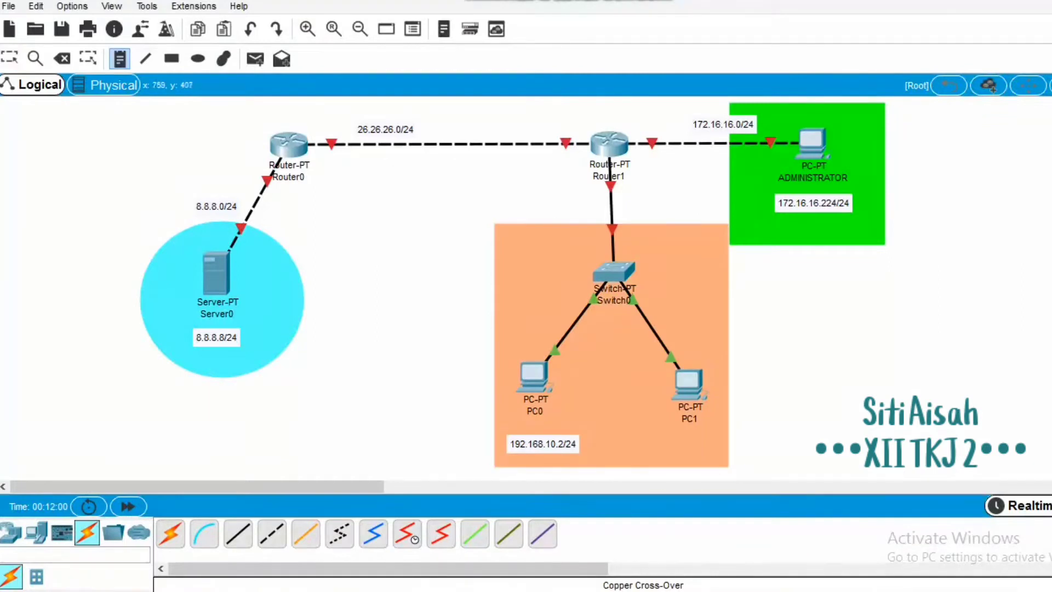
Add the note 192.168.10.3/24 below PC1 in the orange area.
{"action": "left_click", "coordinate": [626, 443]}
{"action": "type", "text": "192."}
{"action": "key", "text": "BackSpace"}
{"action": "key", "text": "BackSpace"}
{"action": "type", "text": "3/24"}
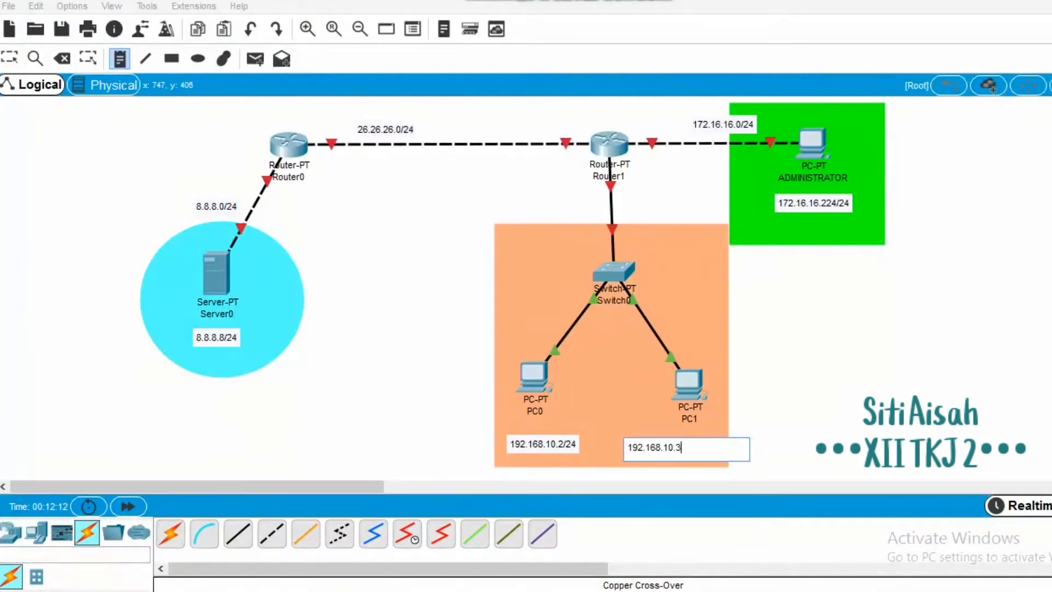
Move the address notes of PC1 and PC0 slightly, and shift PC0 down closer to its note.
{"action": "left_click", "coordinate": [9, 59]}
{"action": "left_click_drag", "start_coordinate": [660, 447], "coordinate": [681, 442]}
{"action": "left_click_drag", "start_coordinate": [543, 444], "coordinate": [542, 440]}
{"action": "left_click_drag", "start_coordinate": [534, 376], "coordinate": [540, 387]}
Label the link between Router1 and Switch0 with the note 192.168.10.0/24.
{"action": "key", "text": "n"}
{"action": "left_click", "coordinate": [510, 214]}
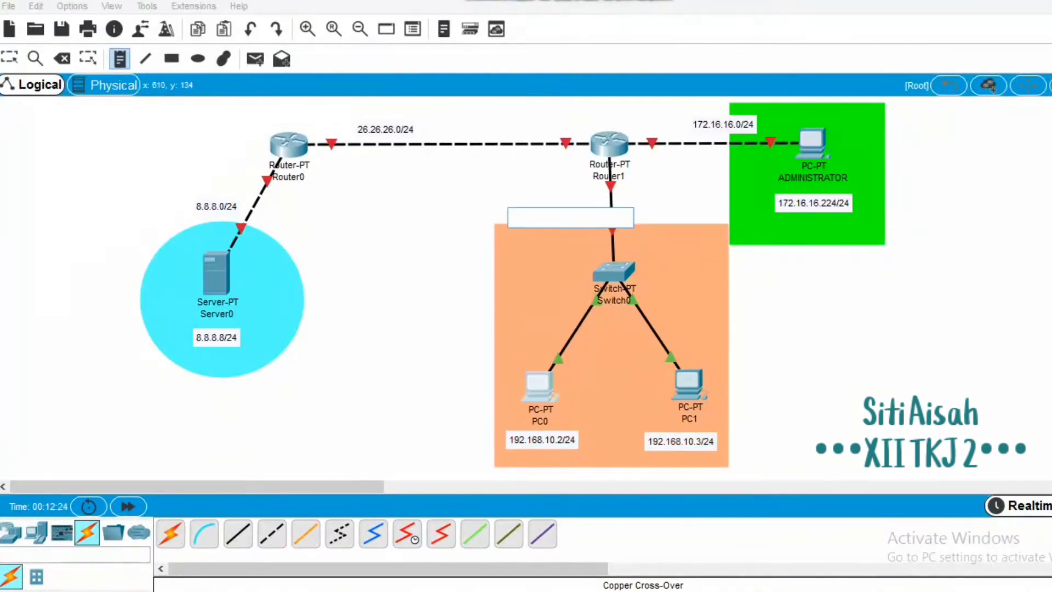
{"action": "type", "text": "192.168.10.0/24"}
{"action": "key", "text": "Escape"}
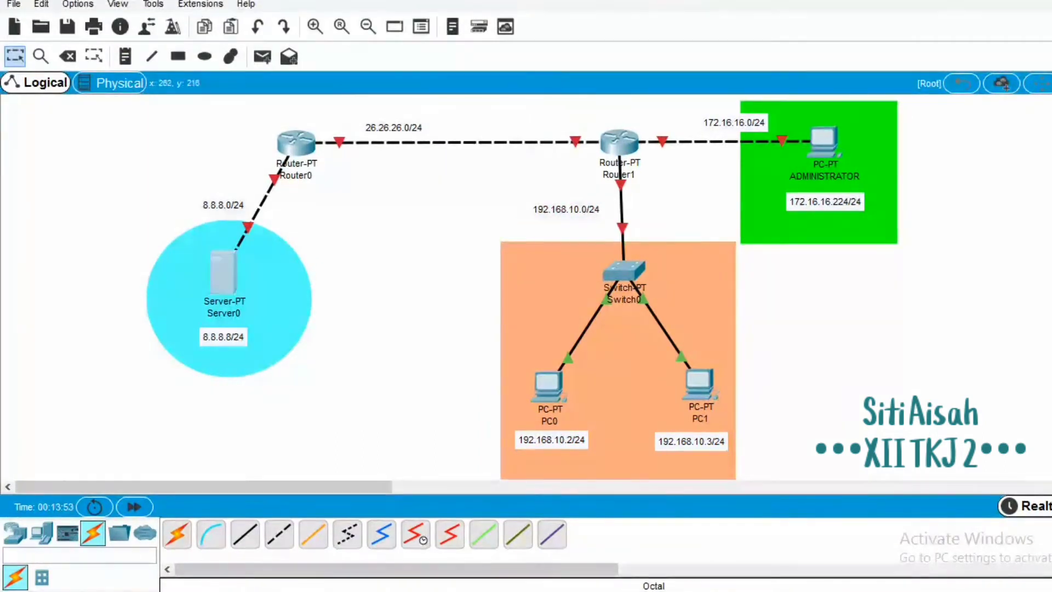
Set Server0's static IP address to 8.8.8.8 with subnet mask 255.255.255.0.
{"action": "left_click", "coordinate": [221, 273]}
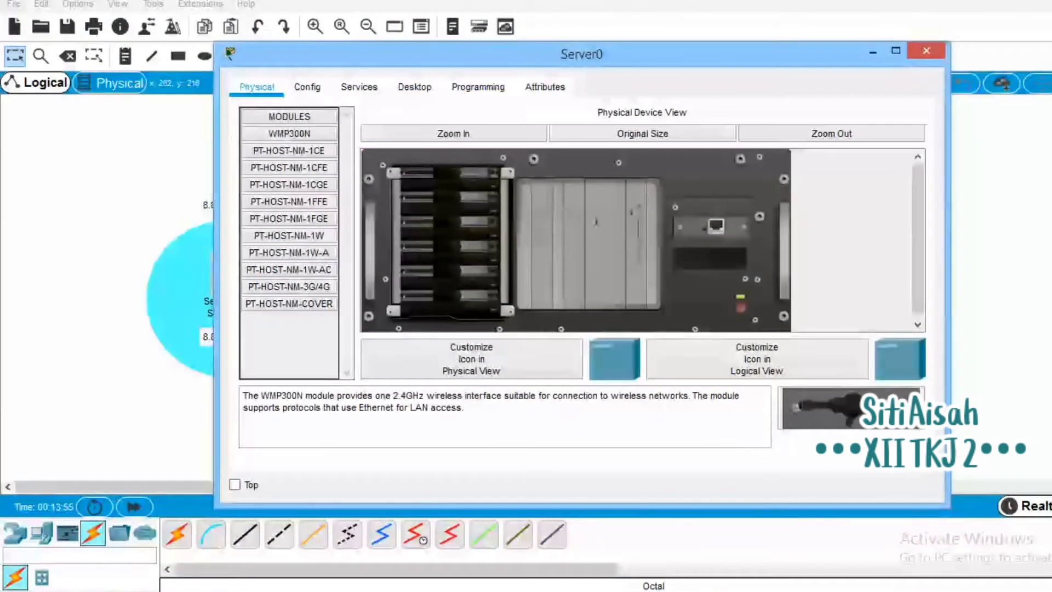
{"action": "left_click", "coordinate": [415, 88]}
{"action": "left_click", "coordinate": [305, 154]}
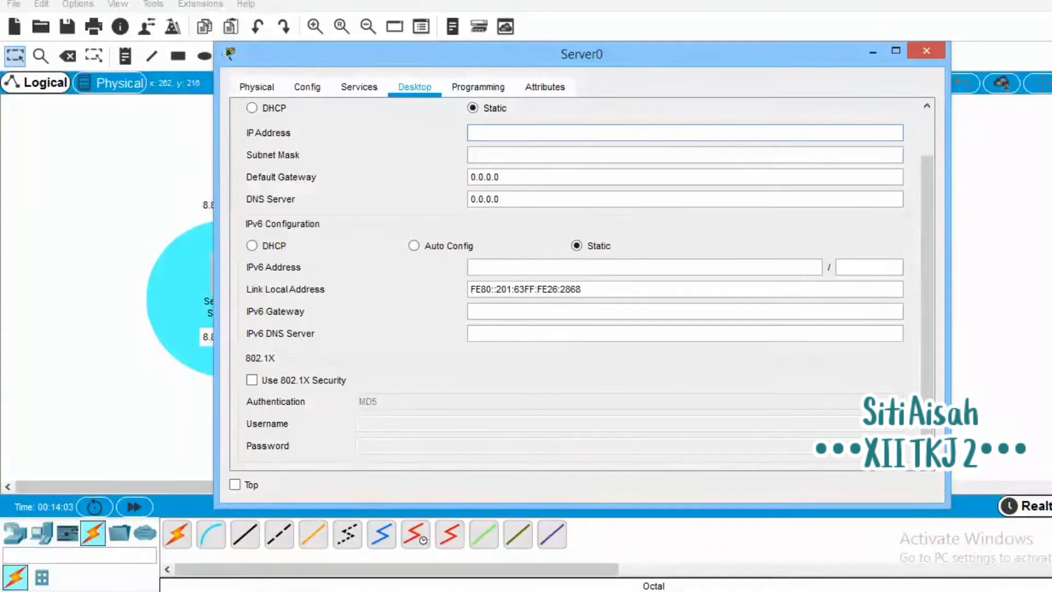
{"action": "type", "text": ".8.8."}
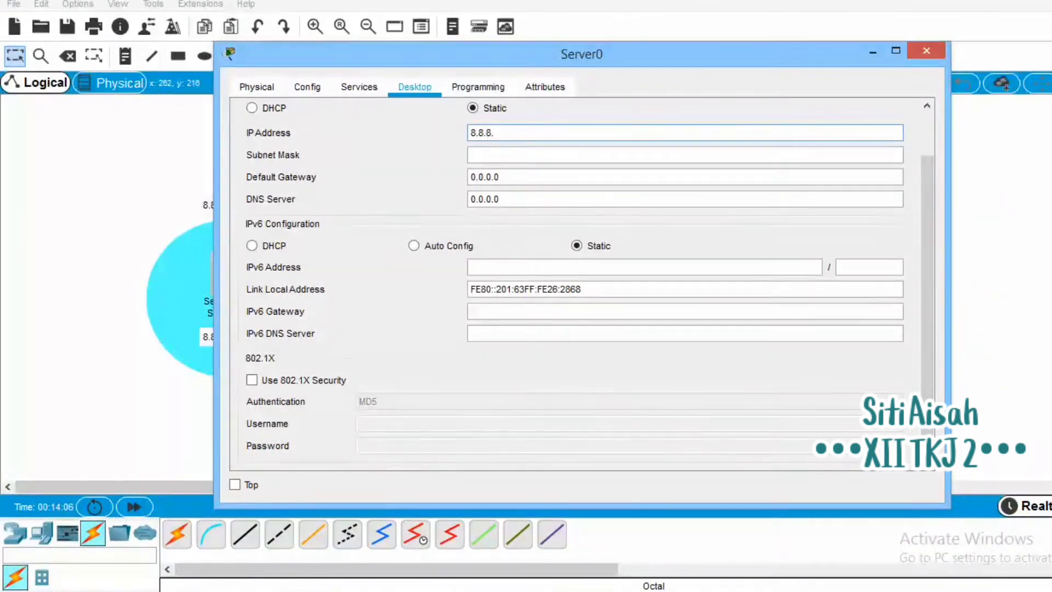
{"action": "type", "text": "8"}
{"action": "key", "text": "Tab"}
{"action": "type", "text": "255."}
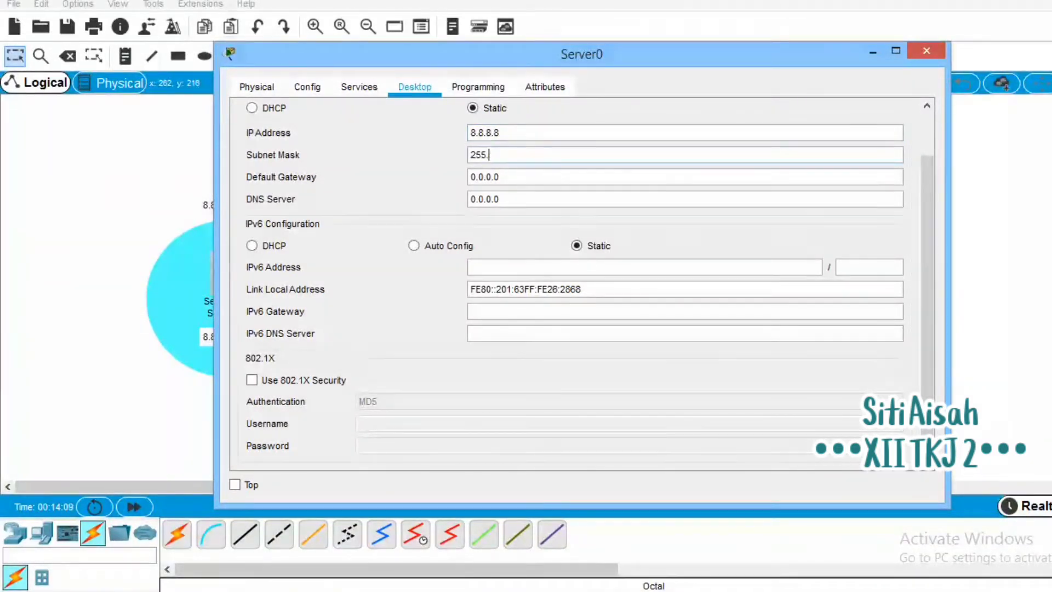
{"action": "type", "text": "255.255"}
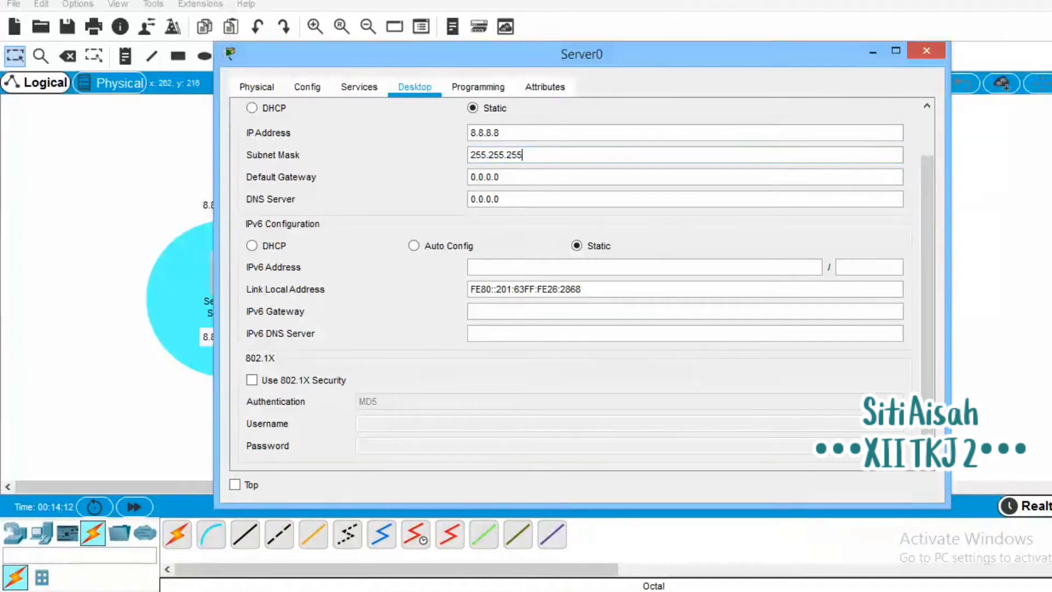
{"action": "type", "text": ".0"}
Set Server0's default gateway to 8.8.8.1 and close its configuration window.
{"action": "key", "text": "Tab"}
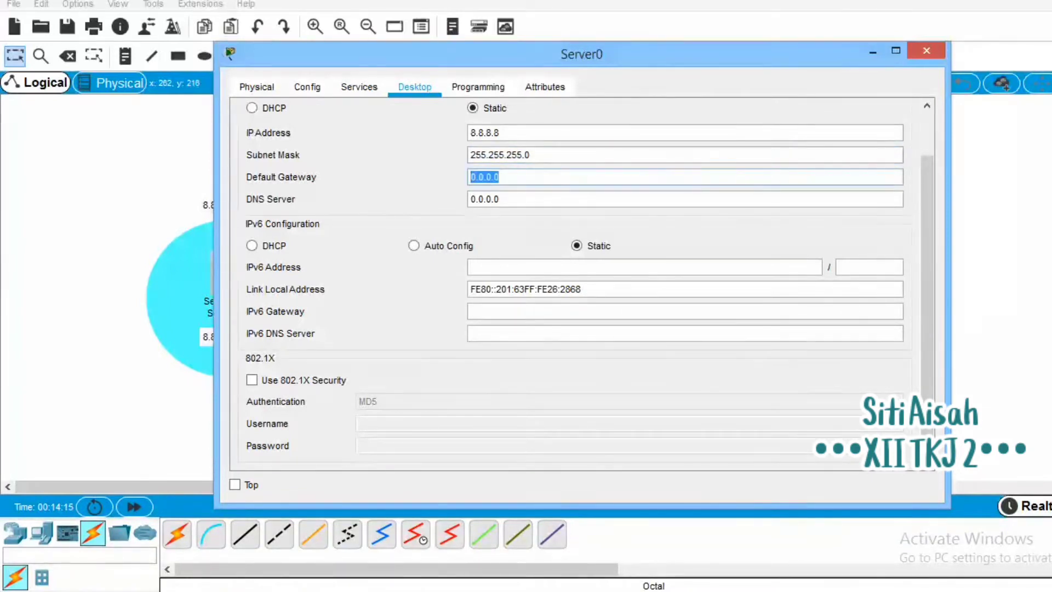
{"action": "type", "text": "8.8.8."}
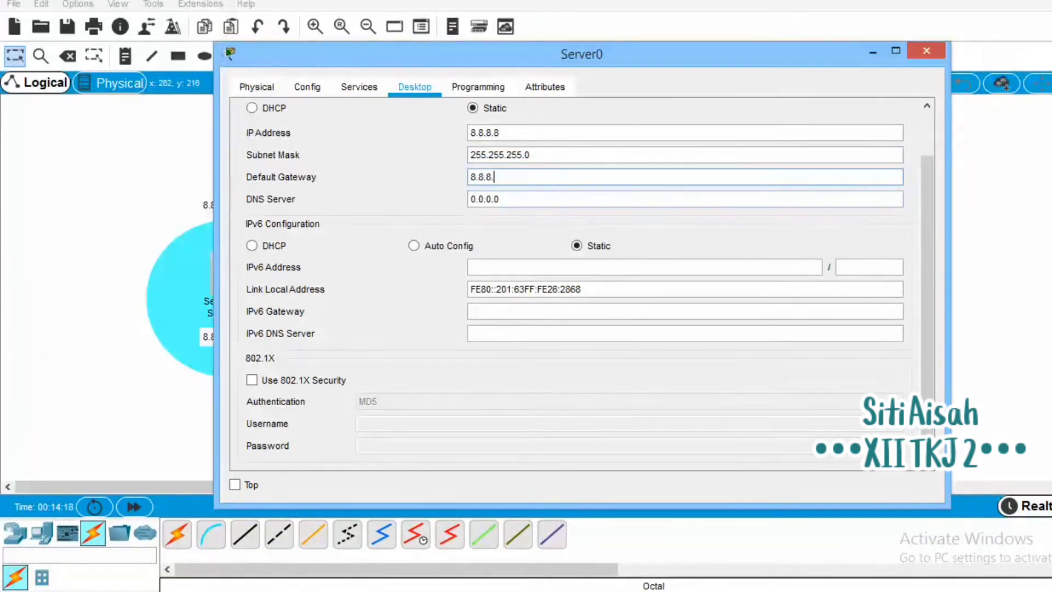
{"action": "type", "text": "1"}
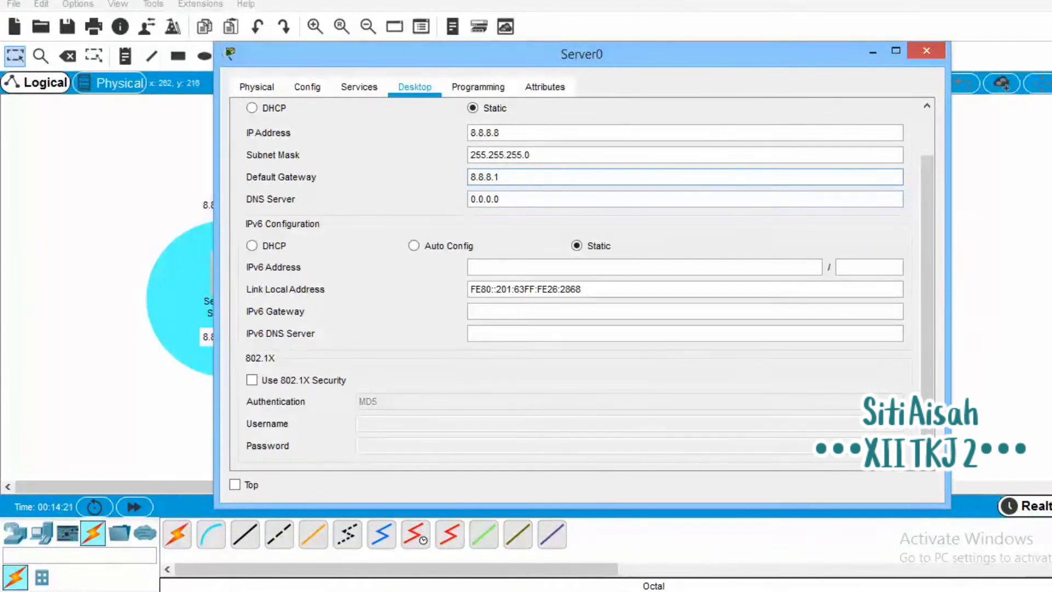
{"action": "left_click", "coordinate": [926, 51]}
Give PC0 the static IP address 192.168.10.2 with subnet mask 255.255.255.0.
{"action": "left_click", "coordinate": [550, 383]}
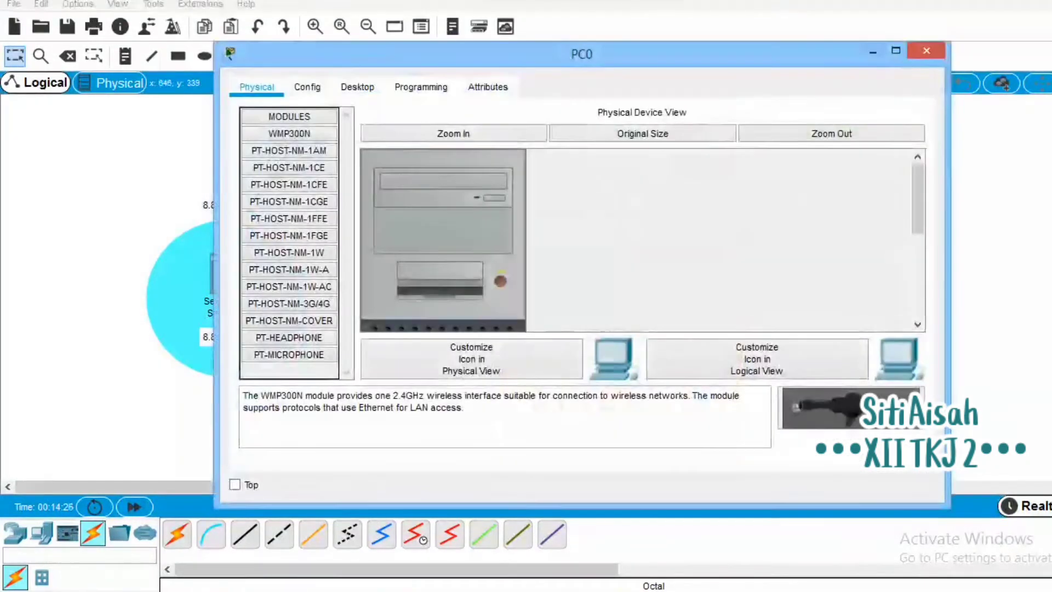
{"action": "left_click", "coordinate": [357, 86]}
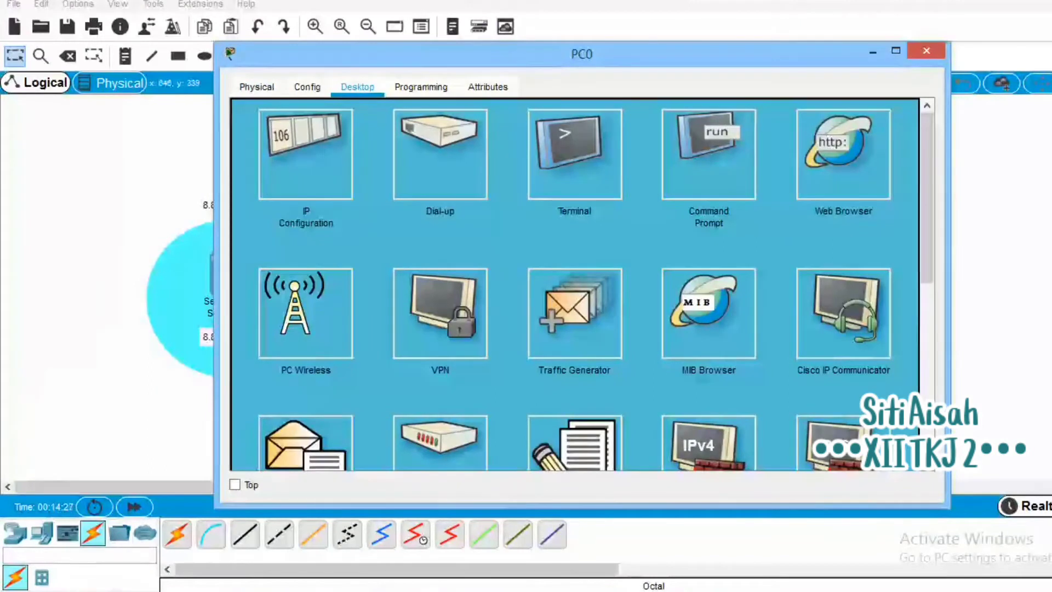
{"action": "left_click", "coordinate": [306, 154]}
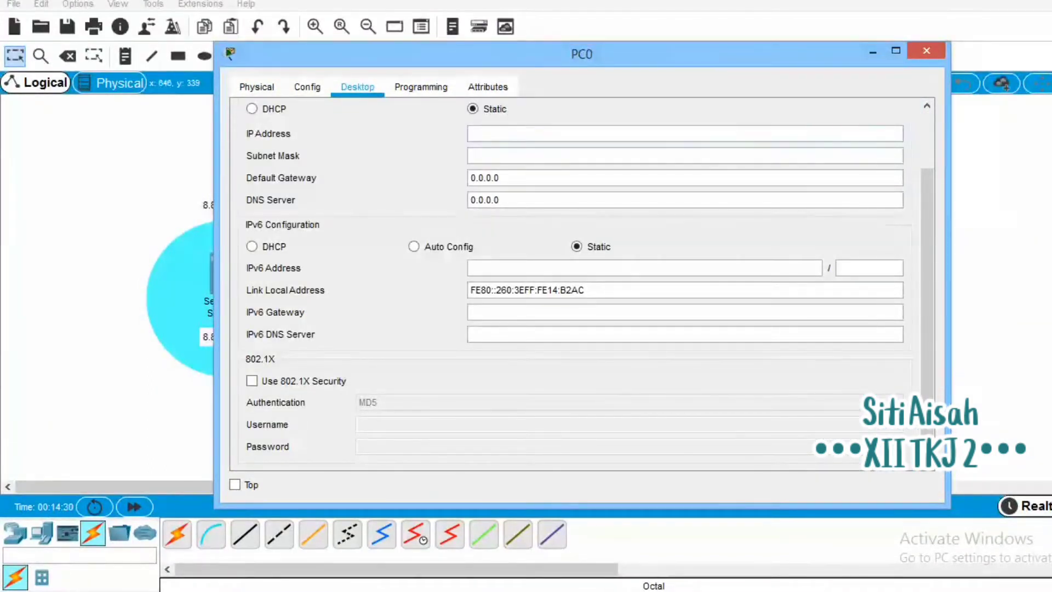
{"action": "type", "text": "192.168.10.2"}
{"action": "key", "text": "Tab"}
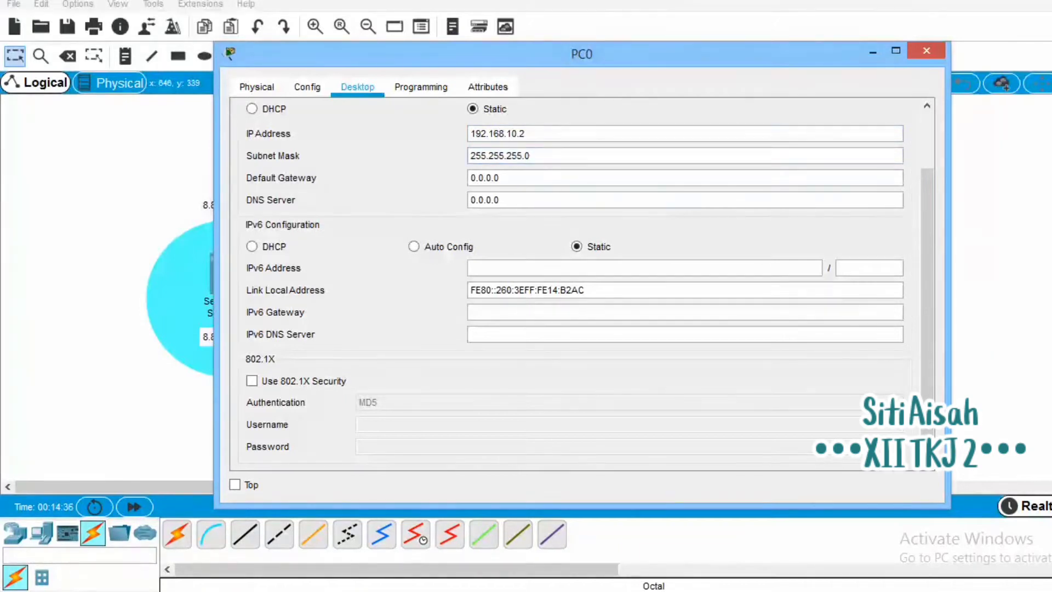
Set PC0's default gateway to 192.168.10.1 and its DNS server to 8.8.8.8.
{"action": "key", "text": "Tab"}
{"action": "type", "text": "192.16"}
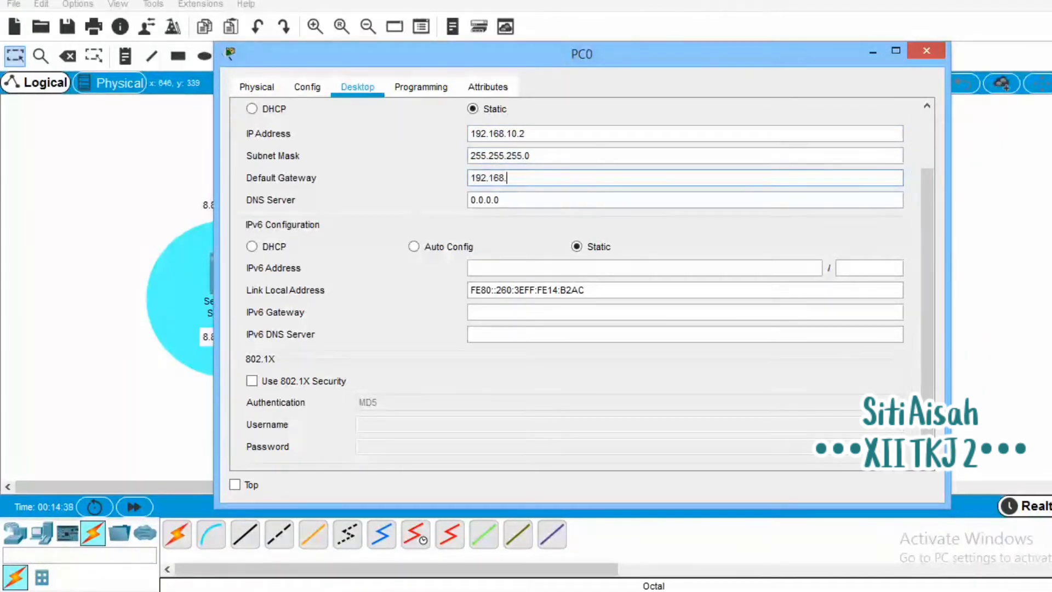
{"action": "type", "text": "8.10.1"}
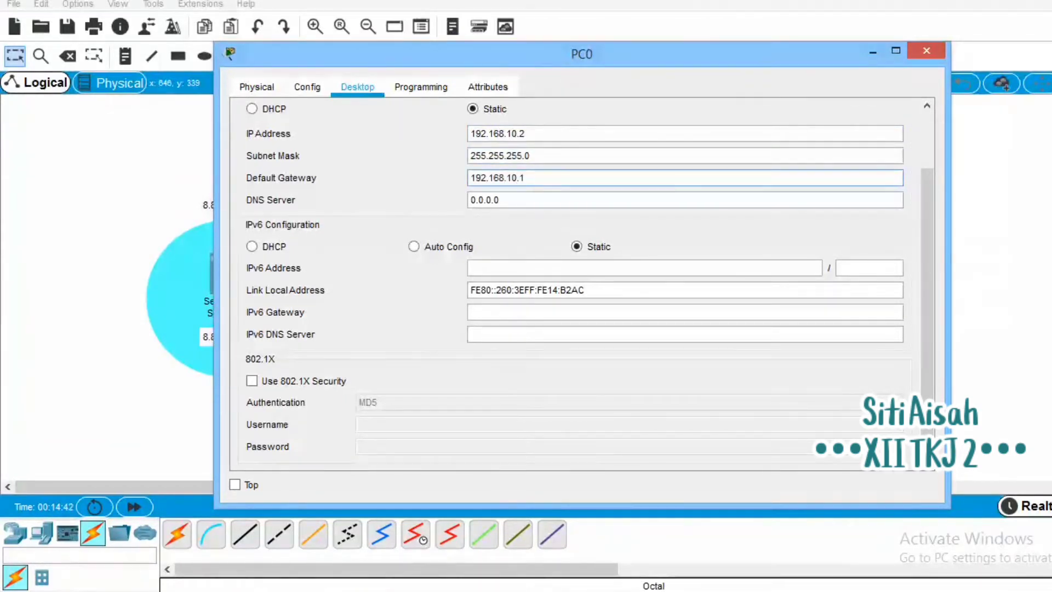
{"action": "key", "text": "Tab"}
{"action": "type", "text": "8.8.8"}
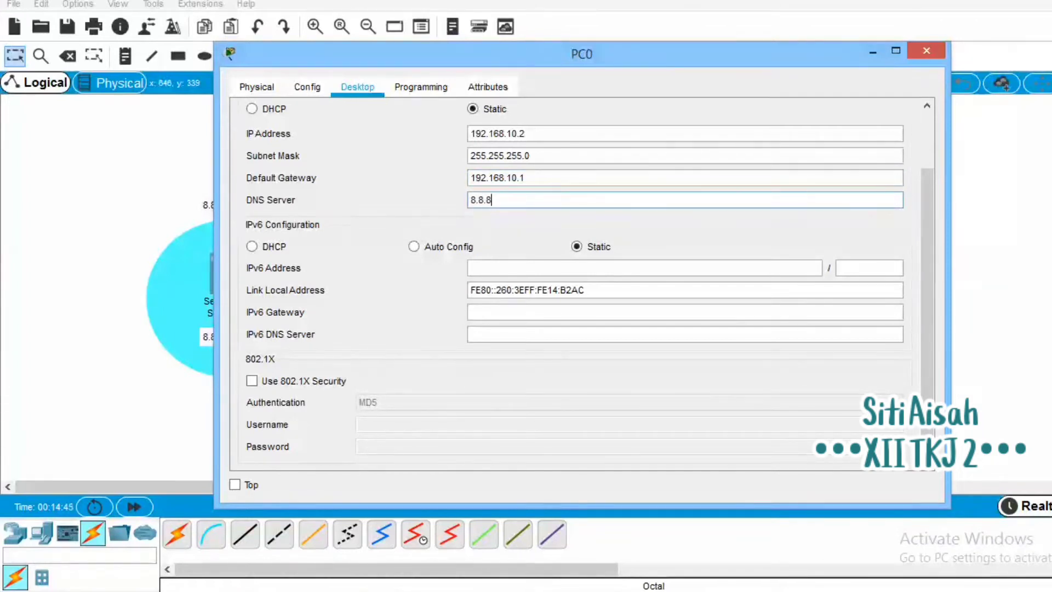
{"action": "type", "text": ".8"}
{"action": "left_click", "coordinate": [926, 51]}
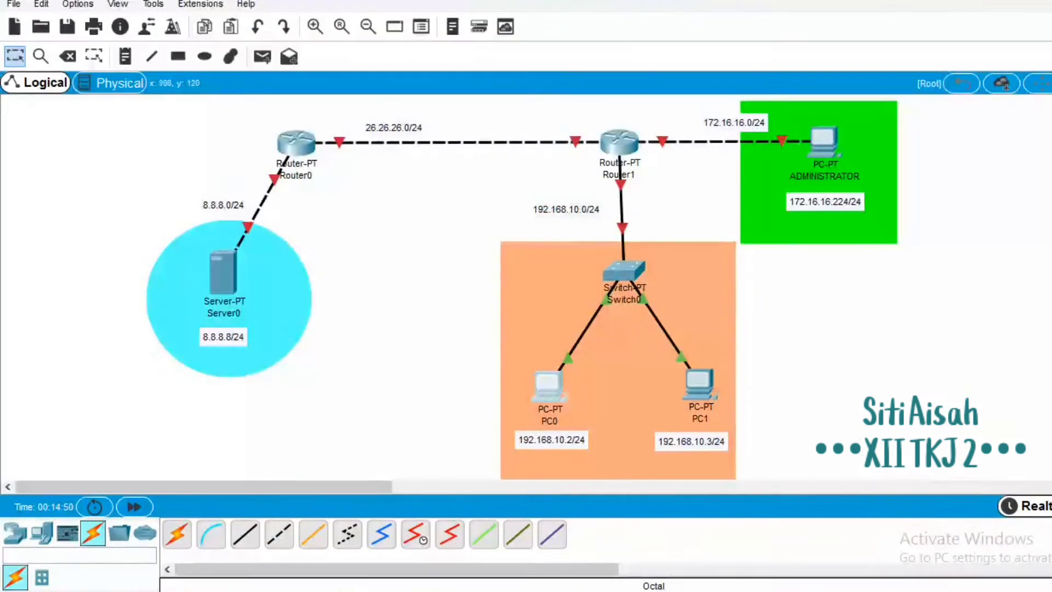
Give PC1 the static IP address 192.168.10.3 with subnet mask 255.255.255.0.
{"action": "left_click", "coordinate": [698, 384]}
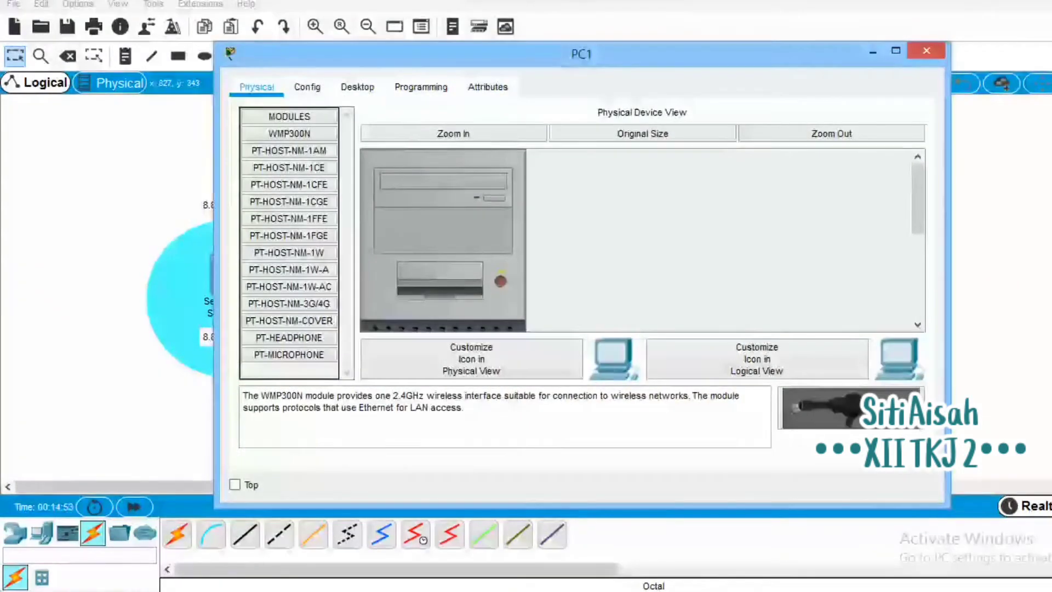
{"action": "left_click", "coordinate": [357, 87]}
{"action": "left_click", "coordinate": [306, 160]}
{"action": "left_click", "coordinate": [548, 134]}
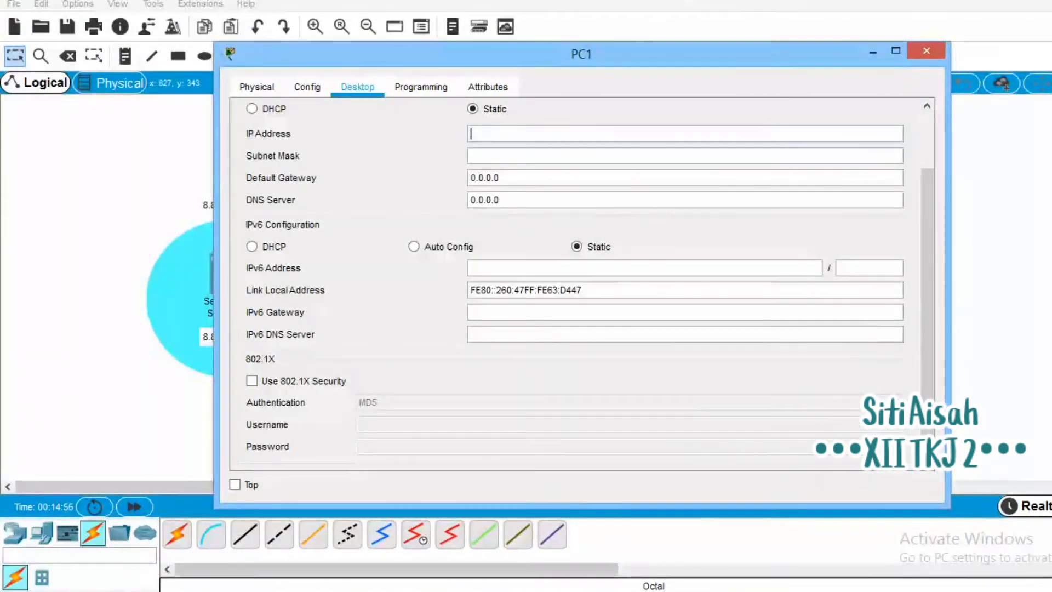
{"action": "type", "text": "192.168"}
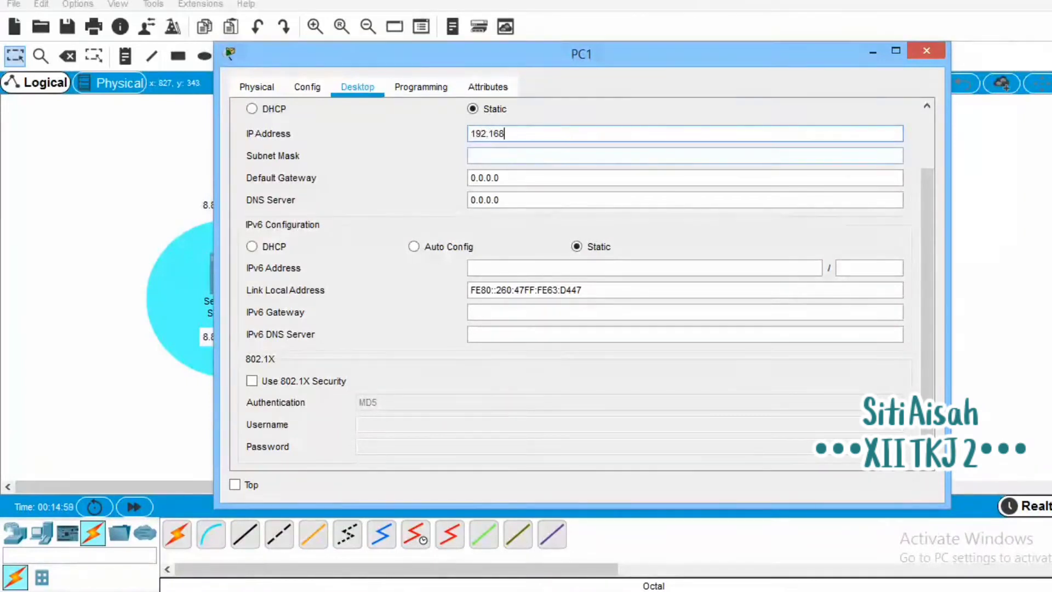
{"action": "type", "text": ".10.3"}
{"action": "key", "text": "Tab"}
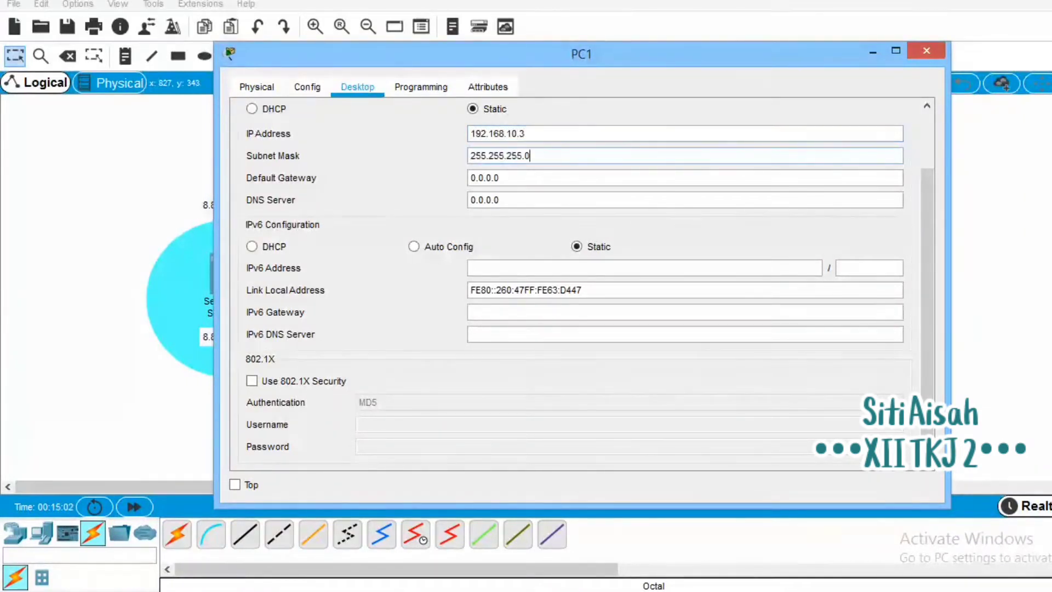
Set PC1's default gateway to 192.168.10.1 and its DNS server to 8.8.8.8.
{"action": "type", "text": "192.1"}
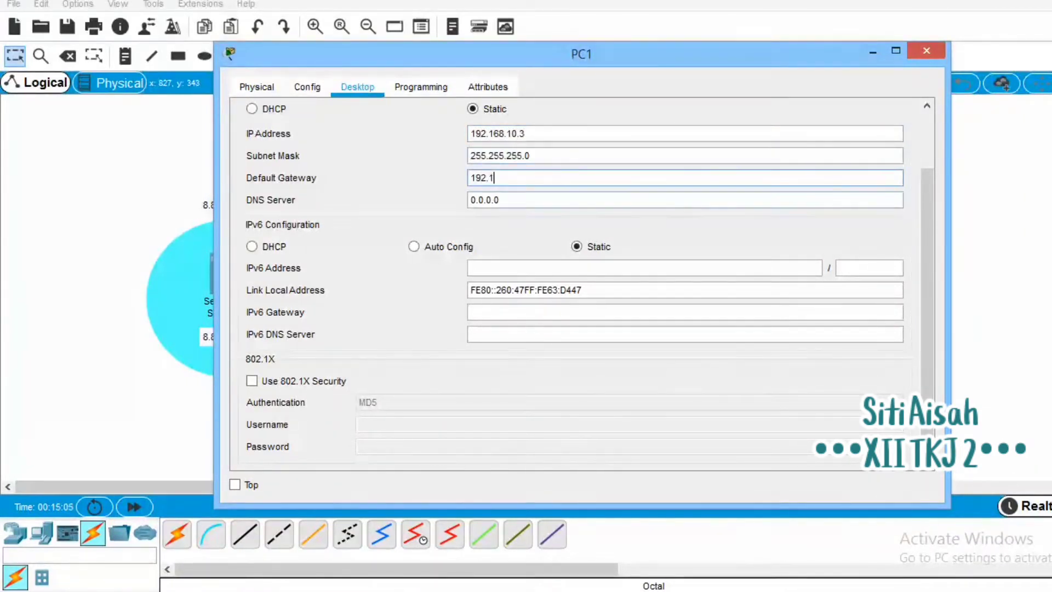
{"action": "type", "text": "68.10.1"}
{"action": "key", "text": "Tab"}
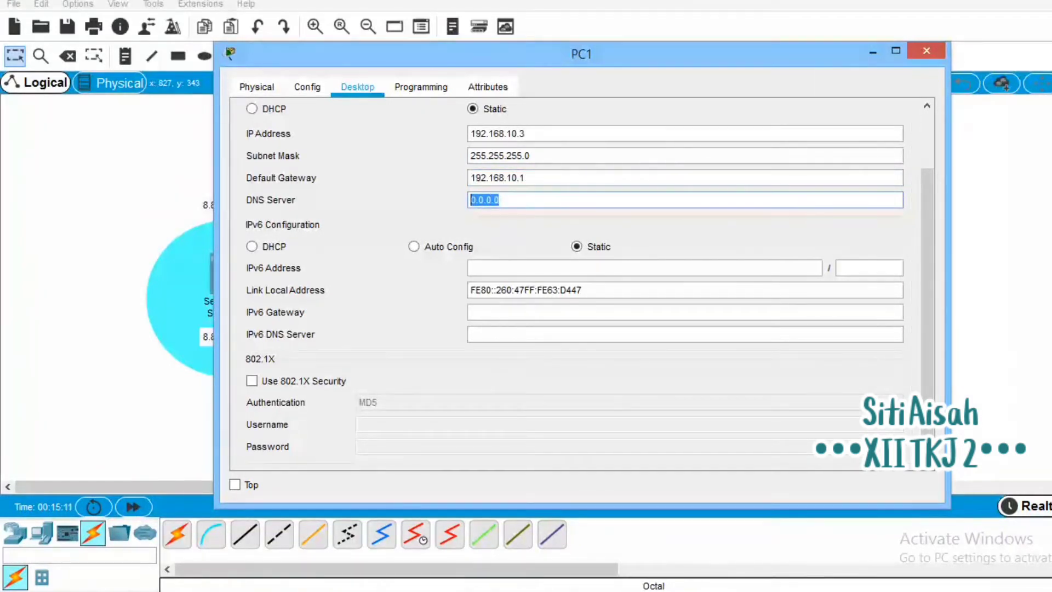
{"action": "type", "text": "8.8.8.8"}
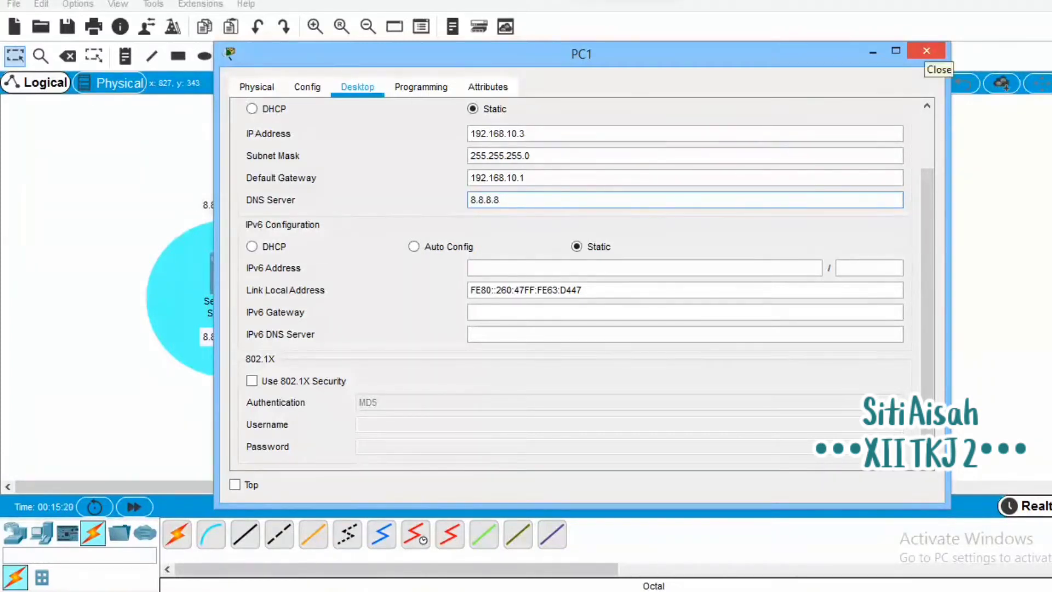
{"action": "left_click", "coordinate": [926, 51]}
Give the ADMINISTRATOR PC the static IP address 172.16.16.224 with subnet mask 255.255.255.0.
{"action": "left_click", "coordinate": [825, 140]}
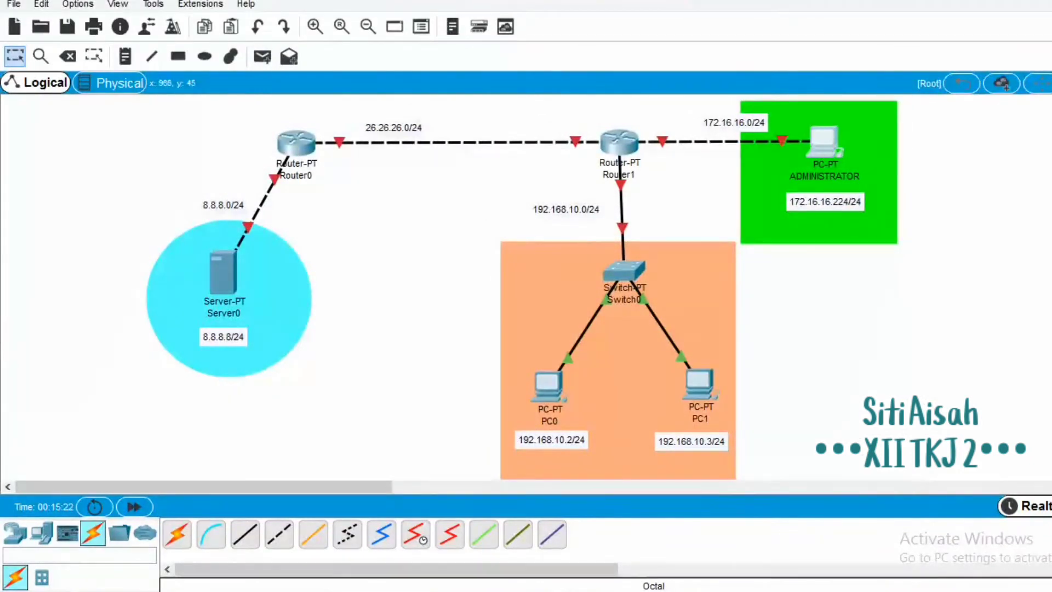
{"action": "left_click", "coordinate": [357, 87]}
{"action": "left_click", "coordinate": [306, 155]}
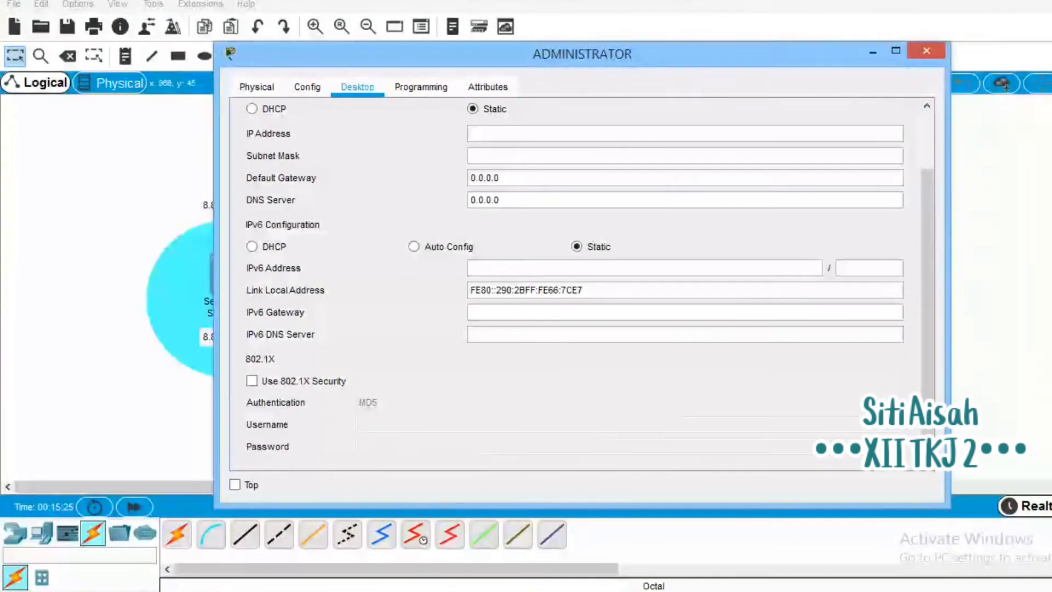
{"action": "type", "text": "172.16.16.224"}
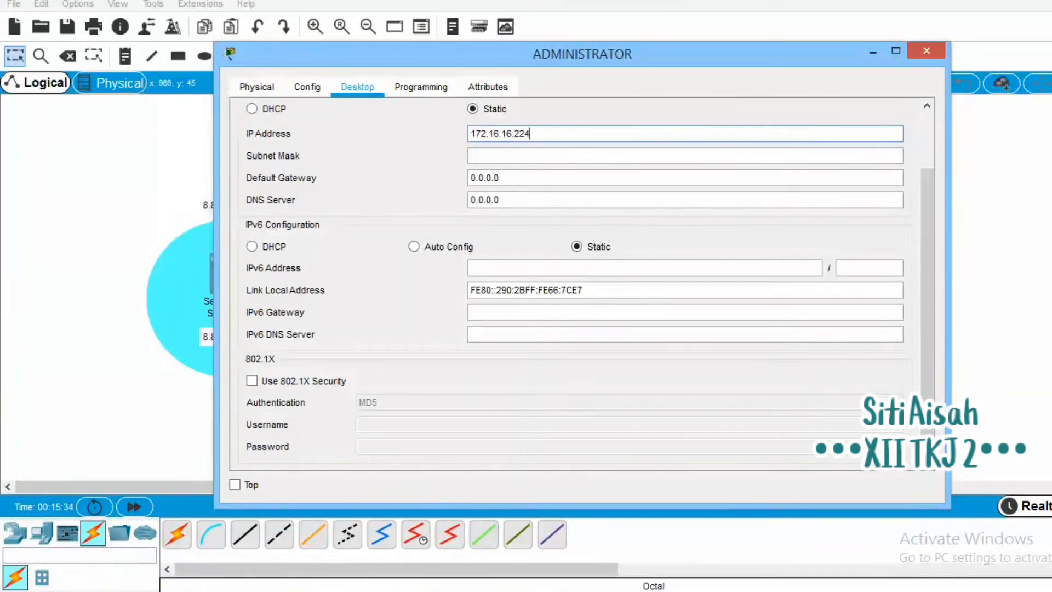
{"action": "key", "text": "Tab"}
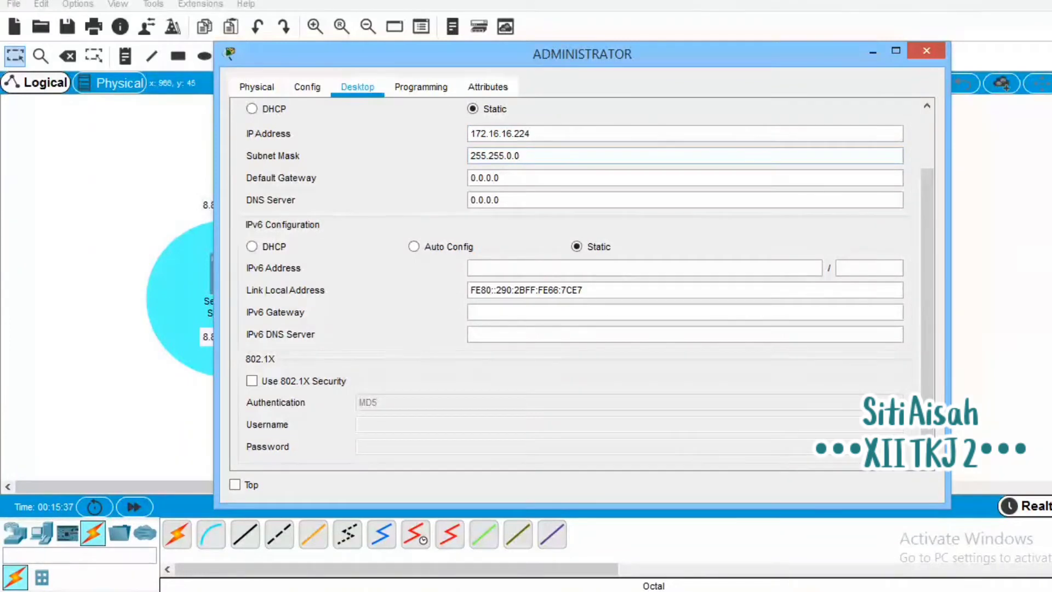
{"action": "type", "text": "255."}
Set the ADMINISTRATOR PC's default gateway to 172.16.16.1 and its DNS server to 8.8.8.8.
{"action": "key", "text": "Tab"}
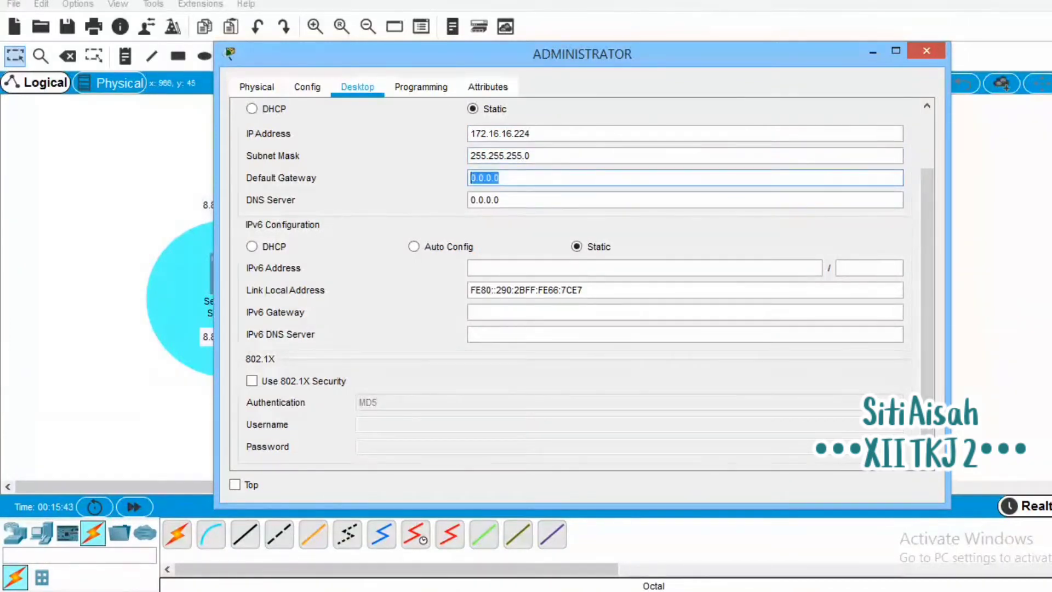
{"action": "type", "text": "172.16.1"}
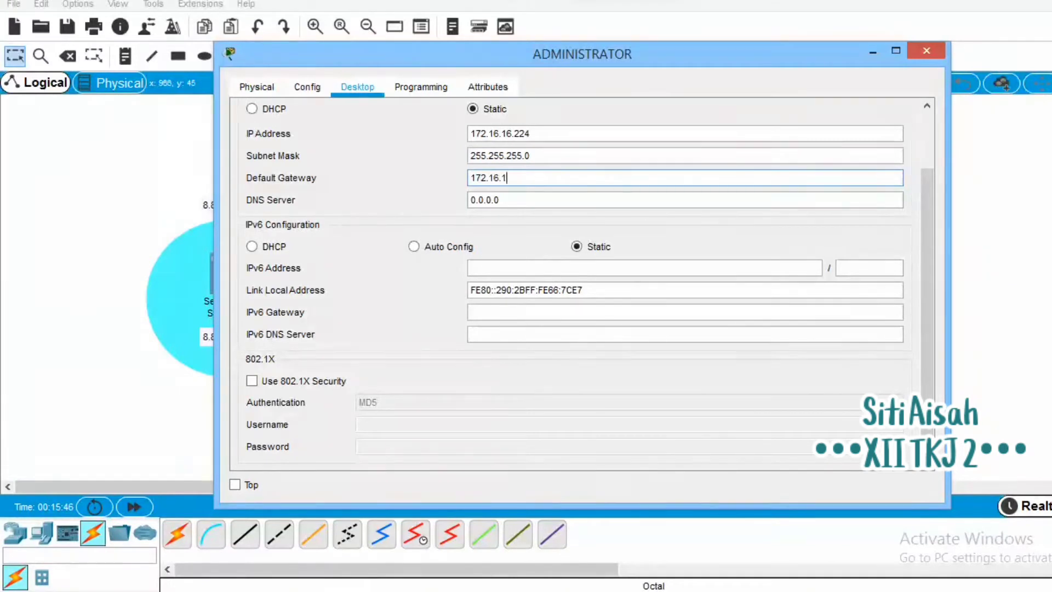
{"action": "type", "text": "6.1"}
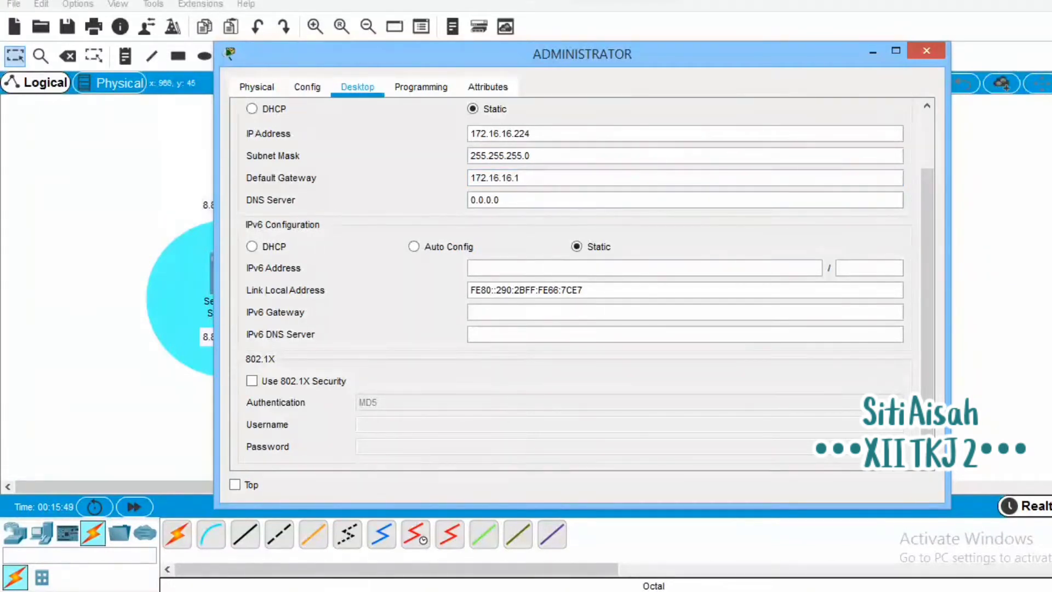
{"action": "type", "text": "8.8.8.8"}
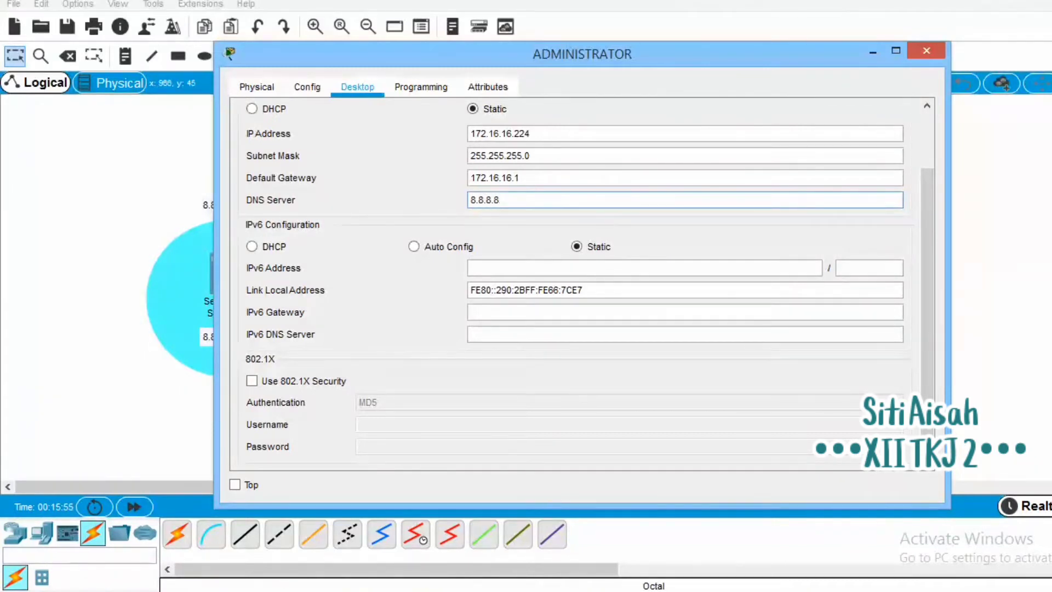
{"action": "left_click", "coordinate": [926, 50]}
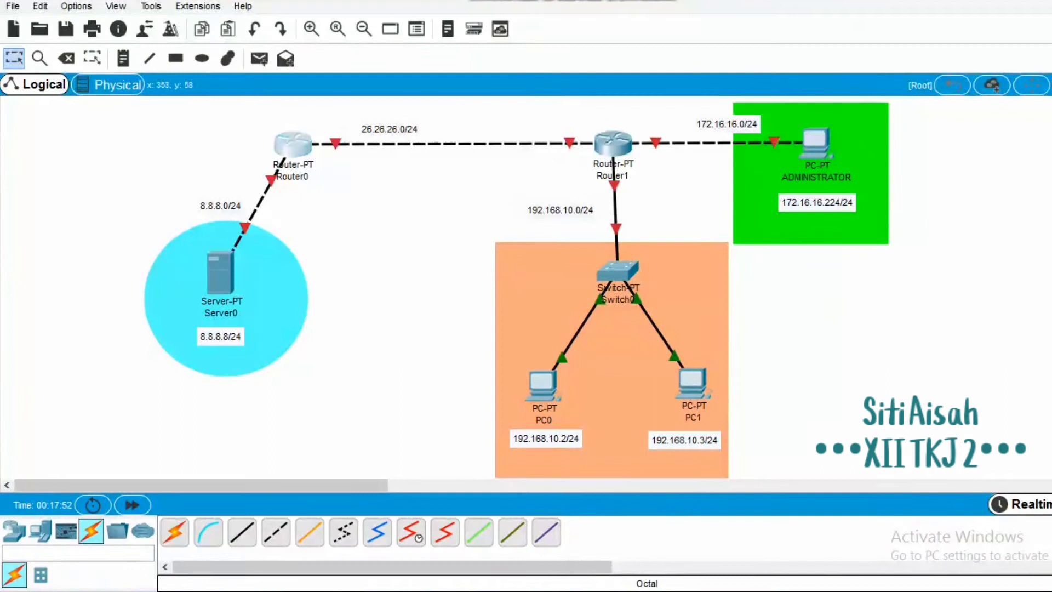
Open Router0's command line, decline the initial configuration dialog and enter global configuration mode with enable and configure terminal.
{"action": "left_click", "coordinate": [295, 143]}
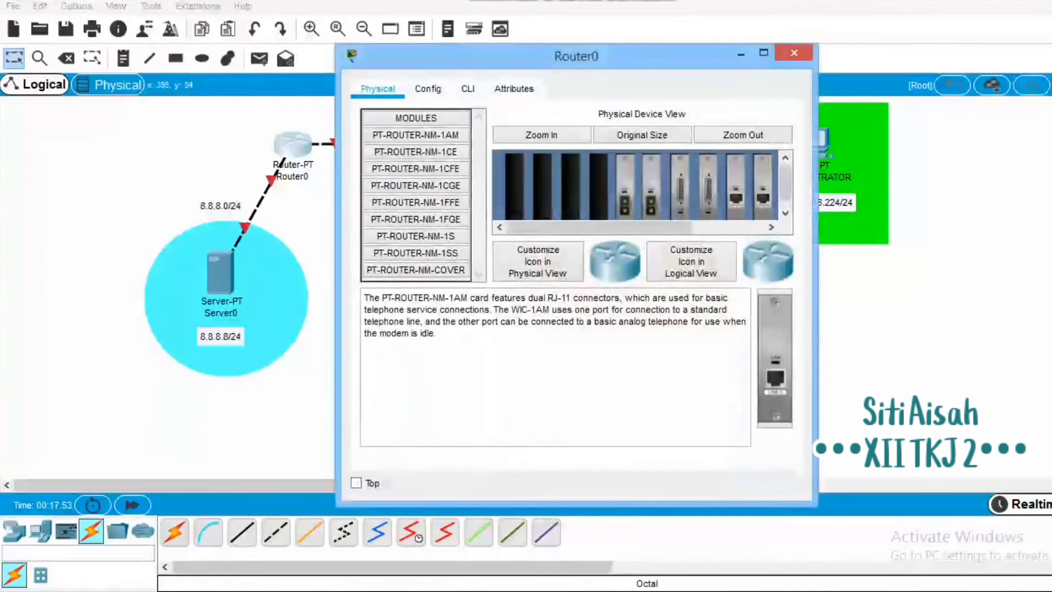
{"action": "left_click", "coordinate": [468, 88]}
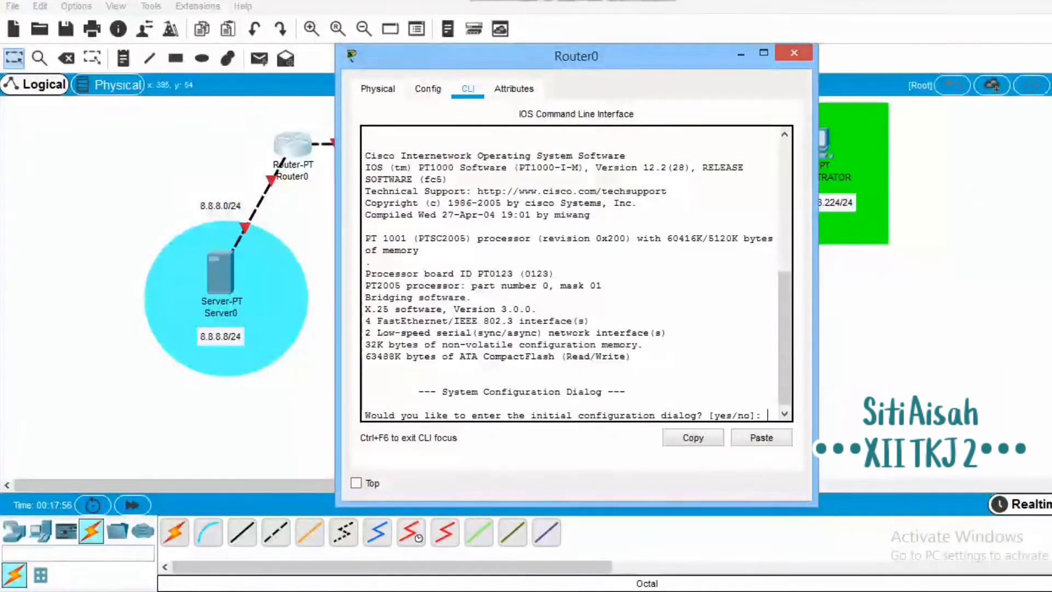
{"action": "type", "text": "n"}
{"action": "key", "text": "Return"}
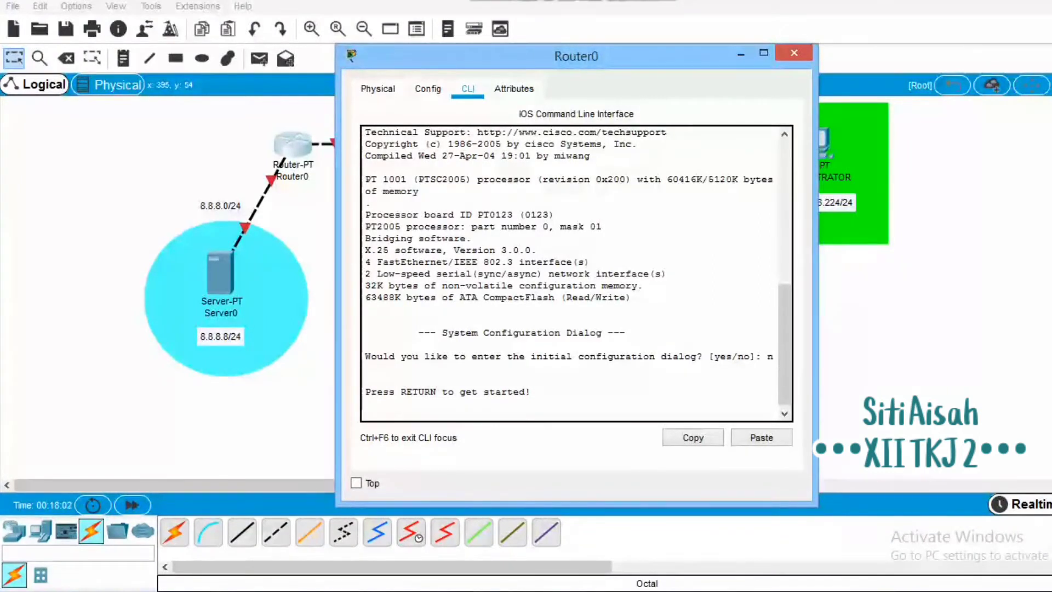
{"action": "key", "text": "Return"}
{"action": "type", "text": "en"}
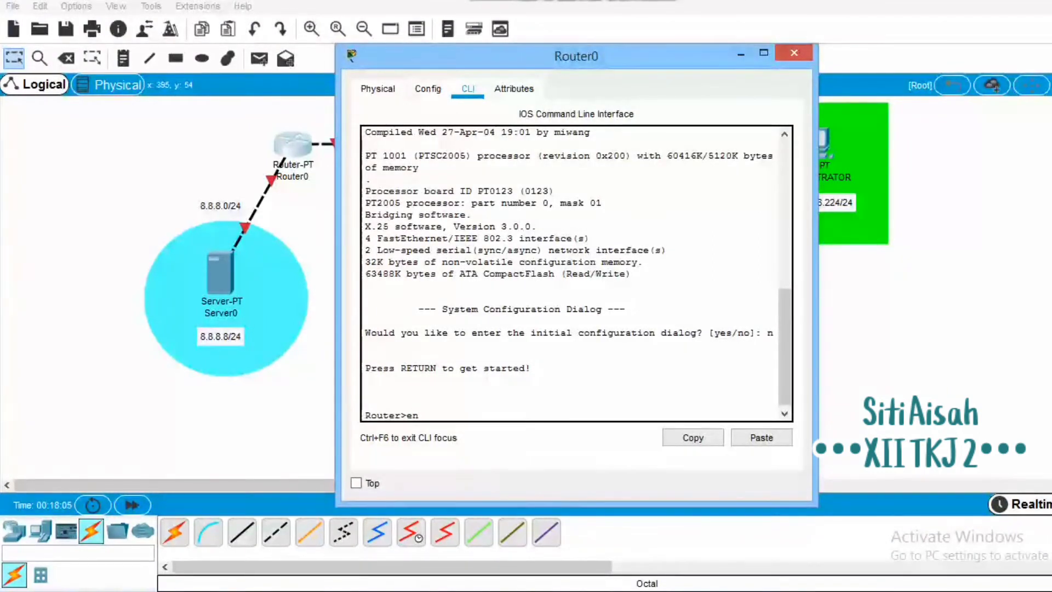
{"action": "type", "text": "able"}
{"action": "key", "text": "Return"}
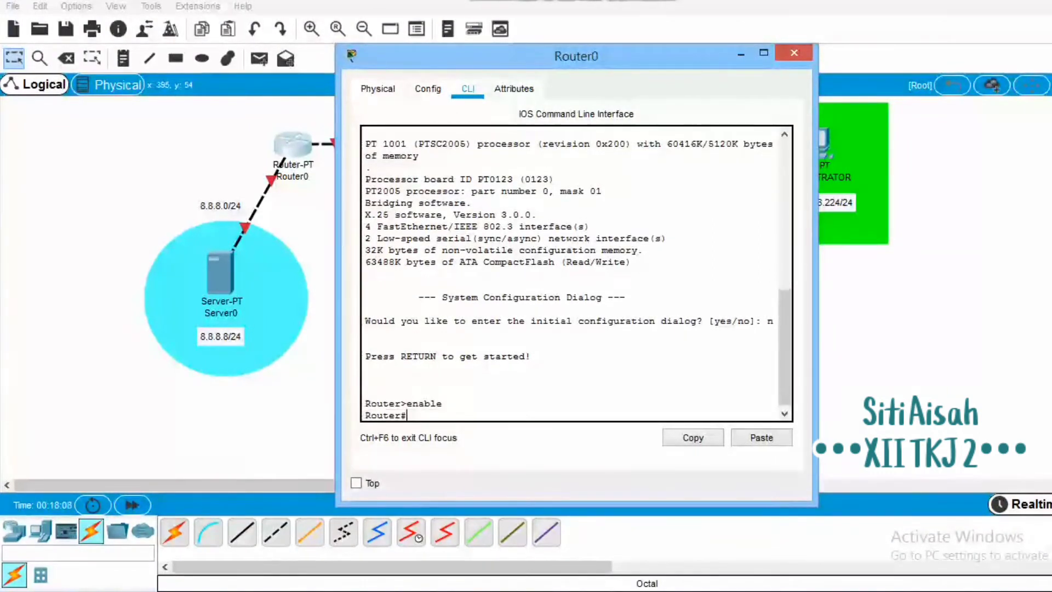
{"action": "type", "text": "configur"}
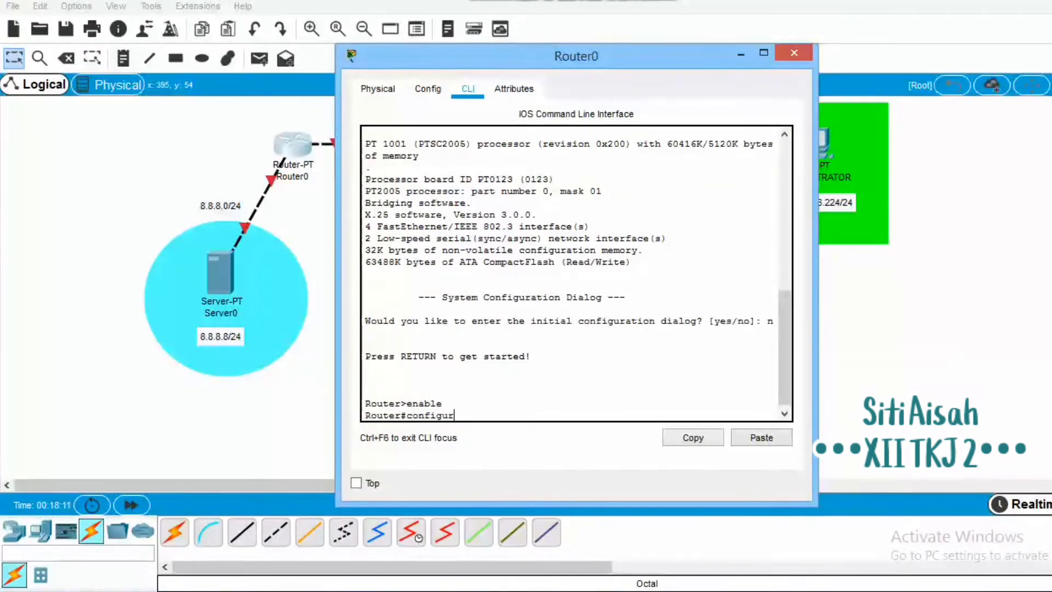
{"action": "type", "text": "e terminal"}
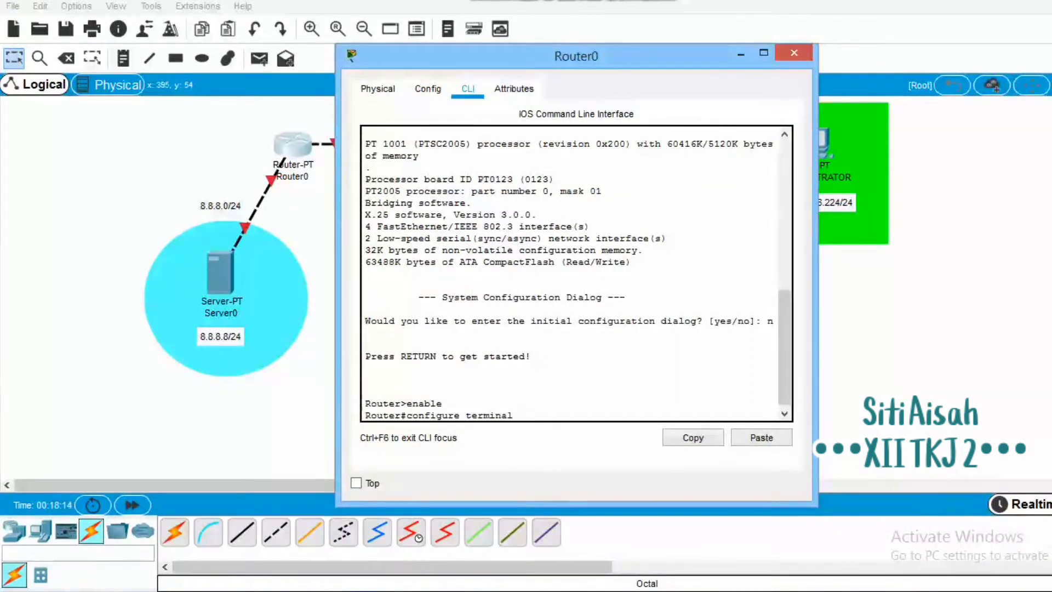
{"action": "key", "text": "Return"}
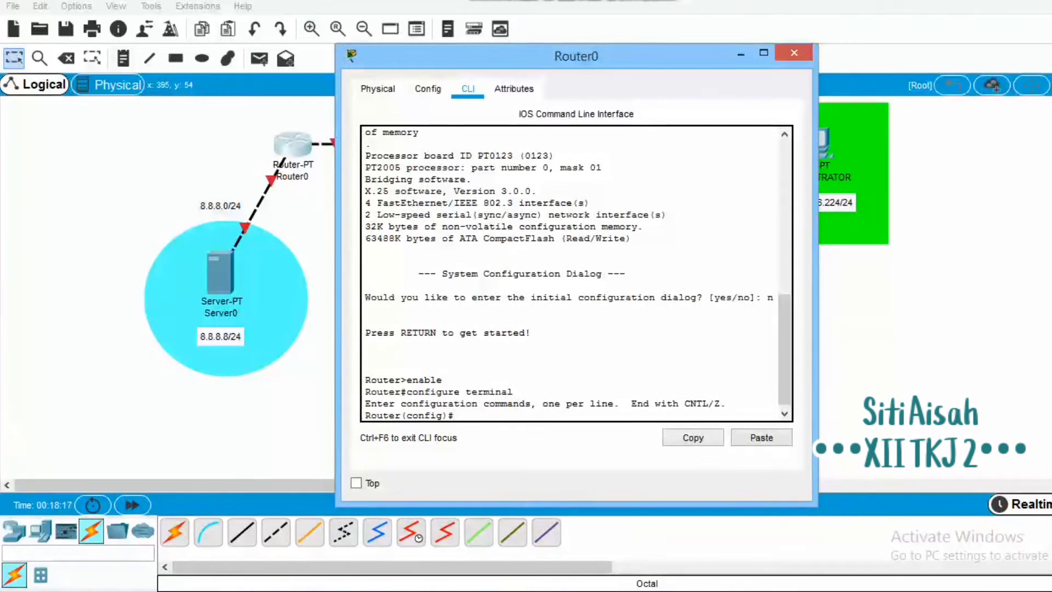
Assign IP address 26.26.26.1 with subnet mask 255.255.255.0 to Router0's interface fa0/0.
{"action": "type", "text": "interface fa"}
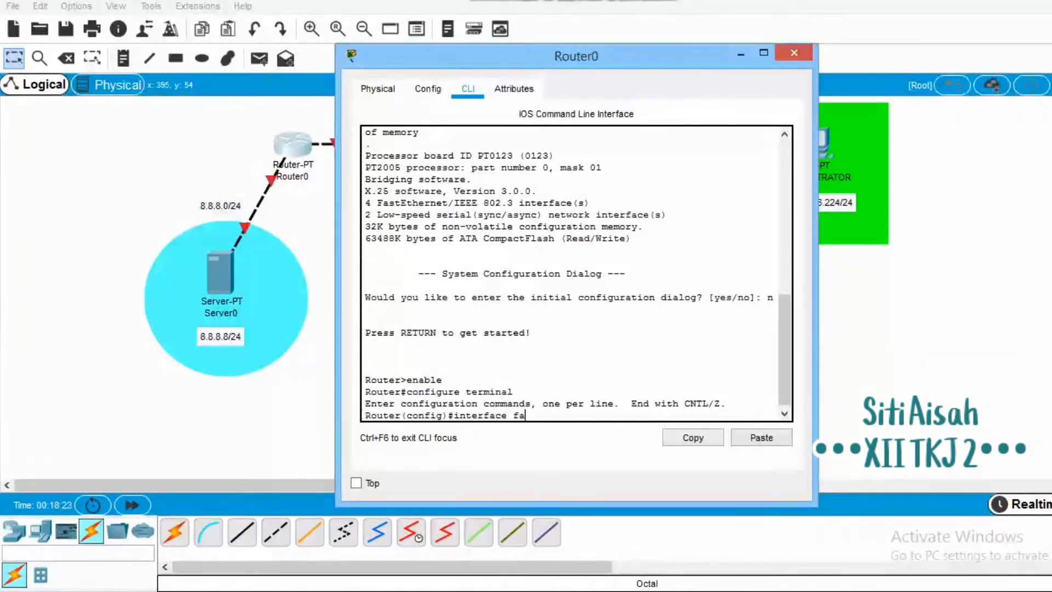
{"action": "type", "text": "0/0"}
{"action": "key", "text": "Return"}
{"action": "type", "text": "ig-if)#i"}
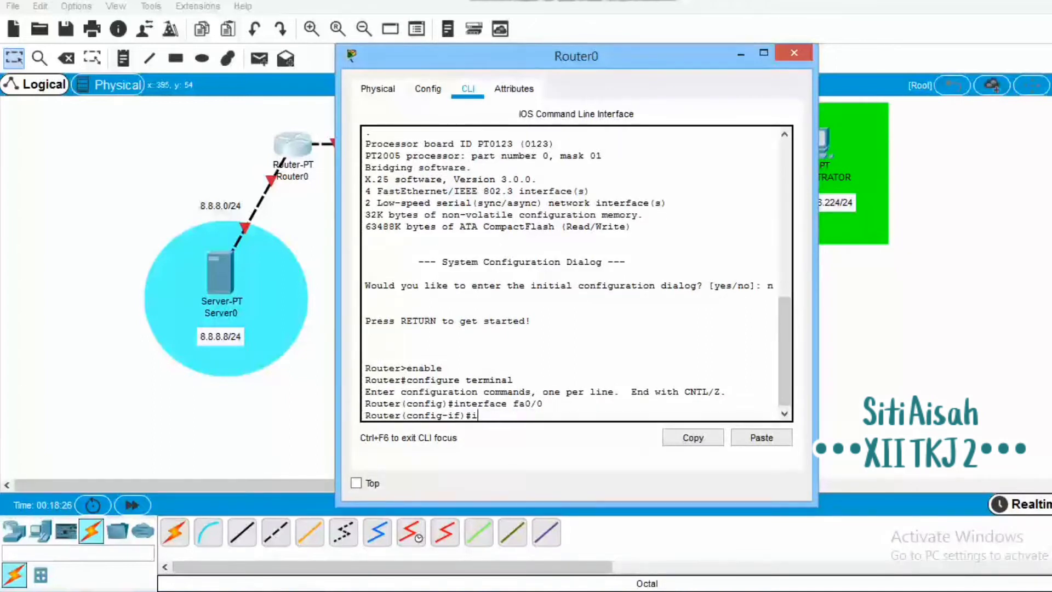
{"action": "type", "text": "p address 26"}
{"action": "type", "text": ".26.26.1 "}
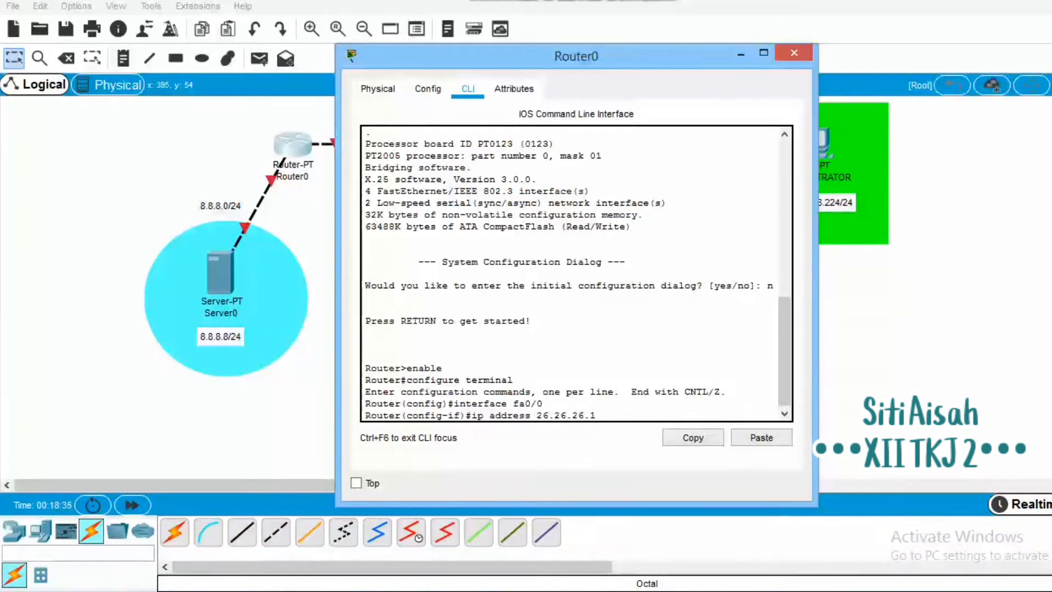
{"action": "type", "text": "255.2"}
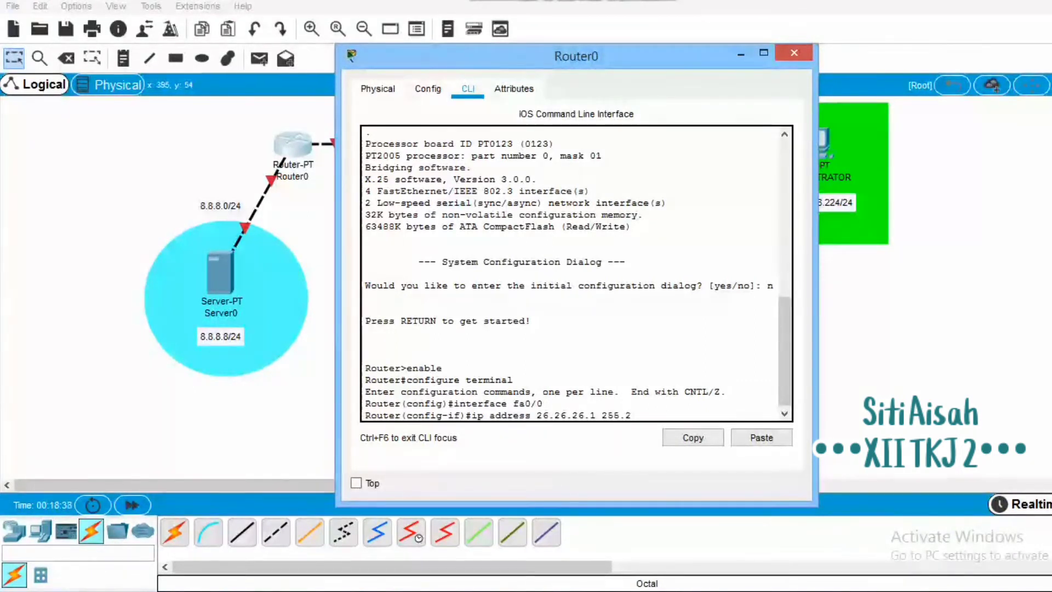
{"action": "type", "text": "55.255."}
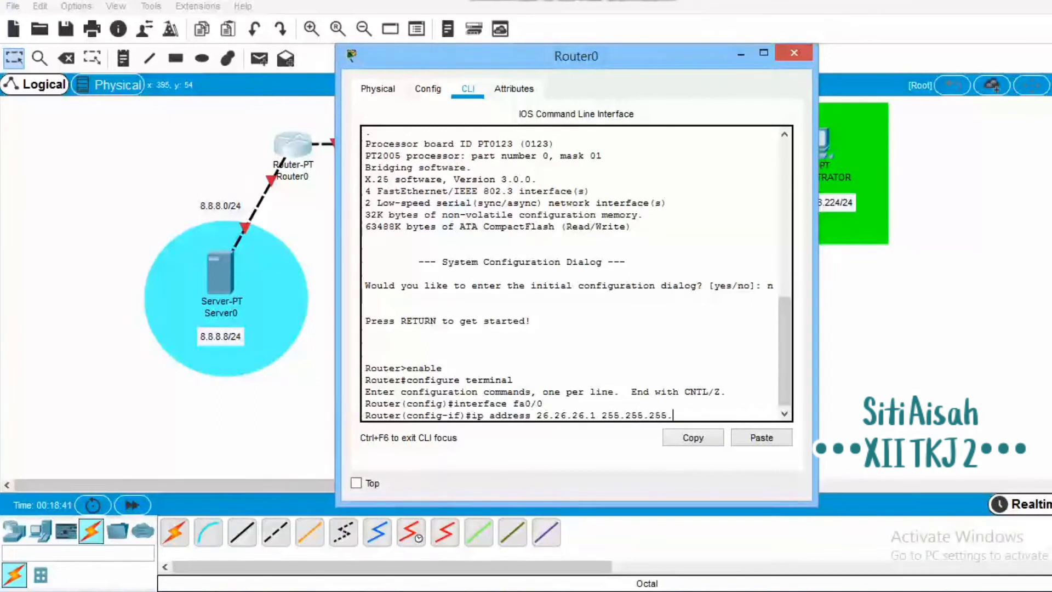
{"action": "type", "text": "0"}
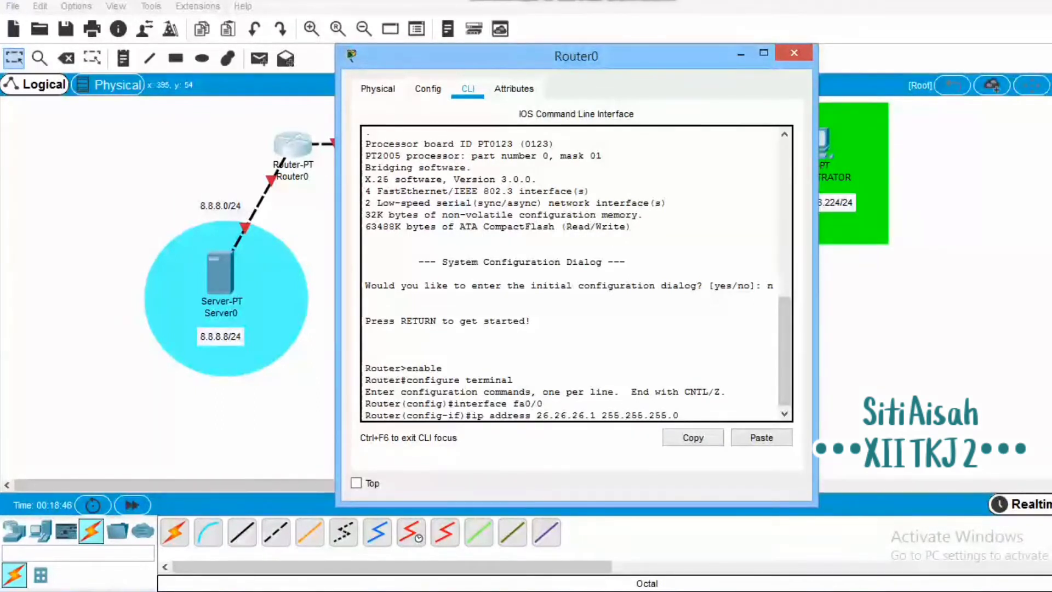
{"action": "key", "text": "Return"}
Enable Router0's interface fa0/0 with no shutdown and exit to global configuration mode.
{"action": "type", "text": "nfig-if)#n"}
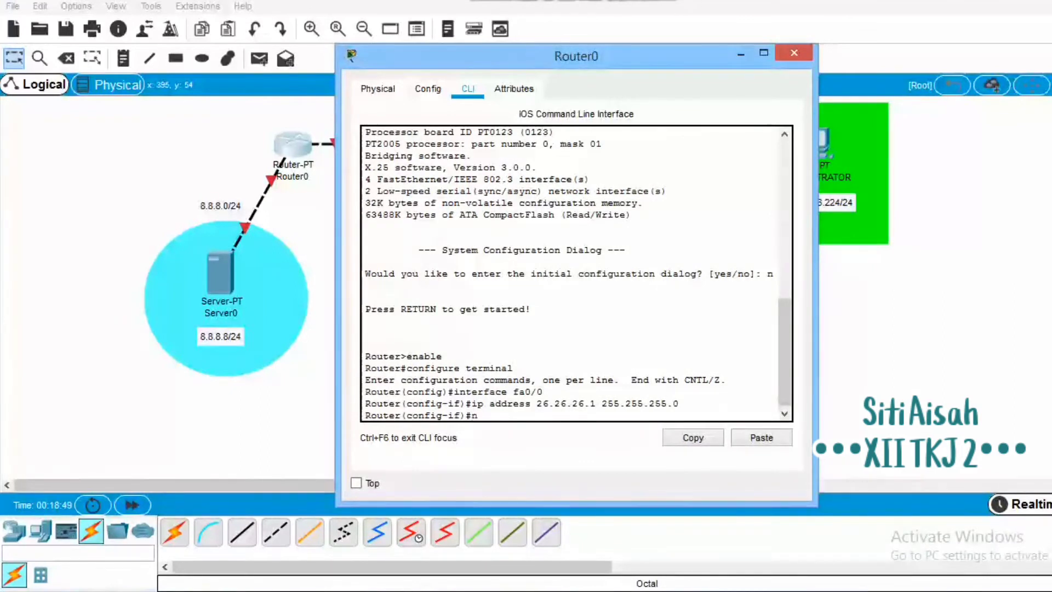
{"action": "type", "text": "o shut"}
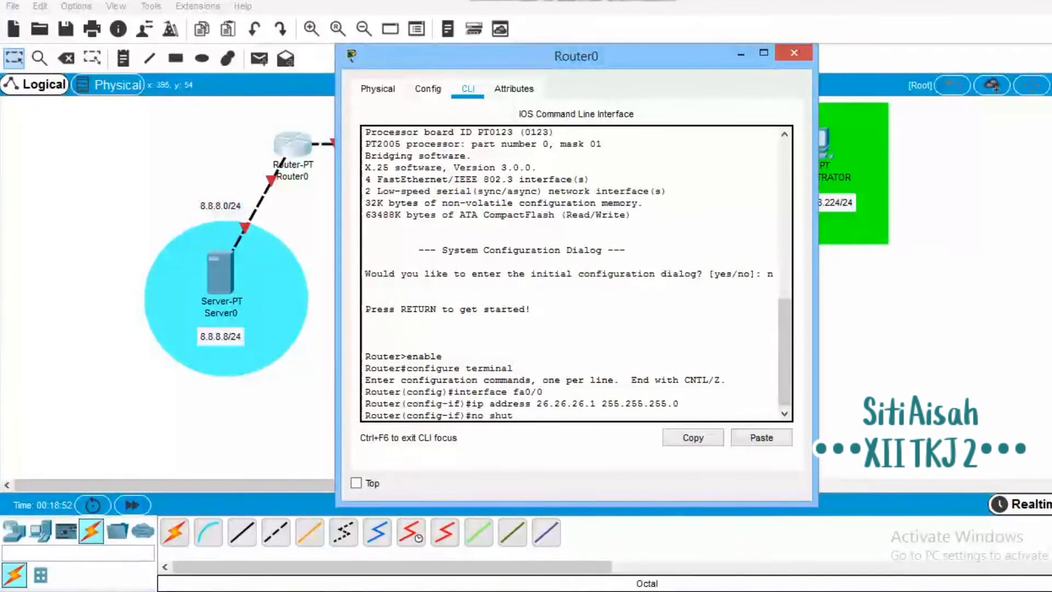
{"action": "type", "text": "down"}
{"action": "key", "text": "Return"}
{"action": "key", "text": "Return"}
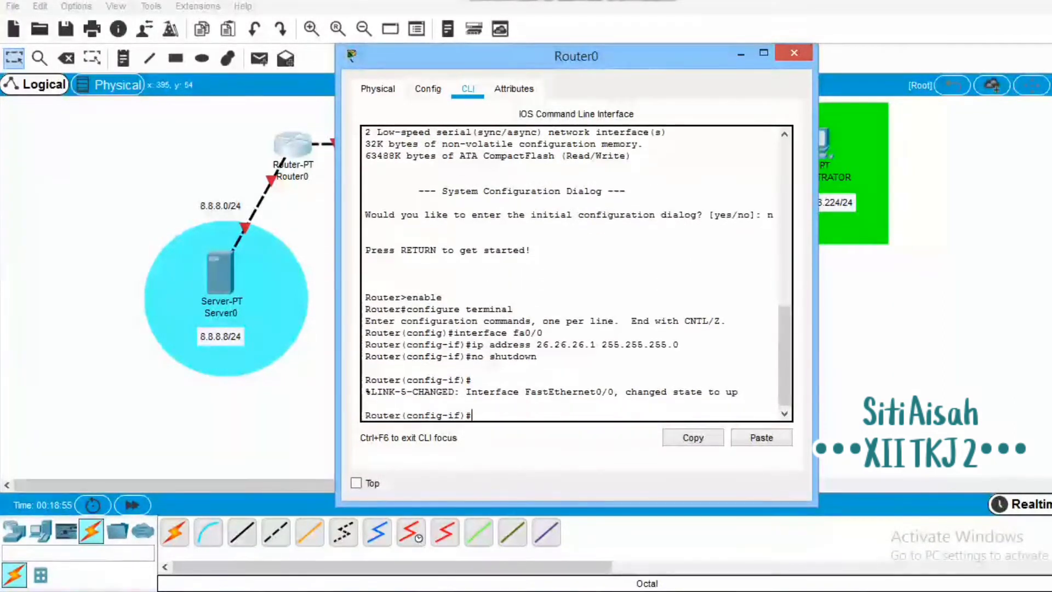
{"action": "type", "text": "exit"}
{"action": "key", "text": "Return"}
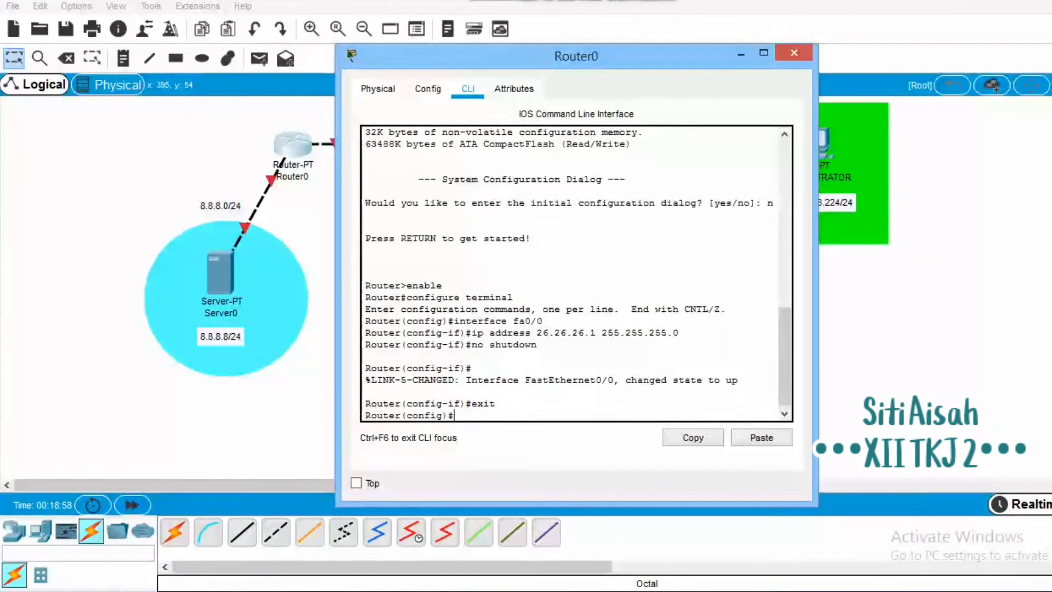
Assign IP address 8.8.8.1 with subnet mask 255.255.255.0 to Router0's interface fa1/0.
{"action": "type", "text": "inter"}
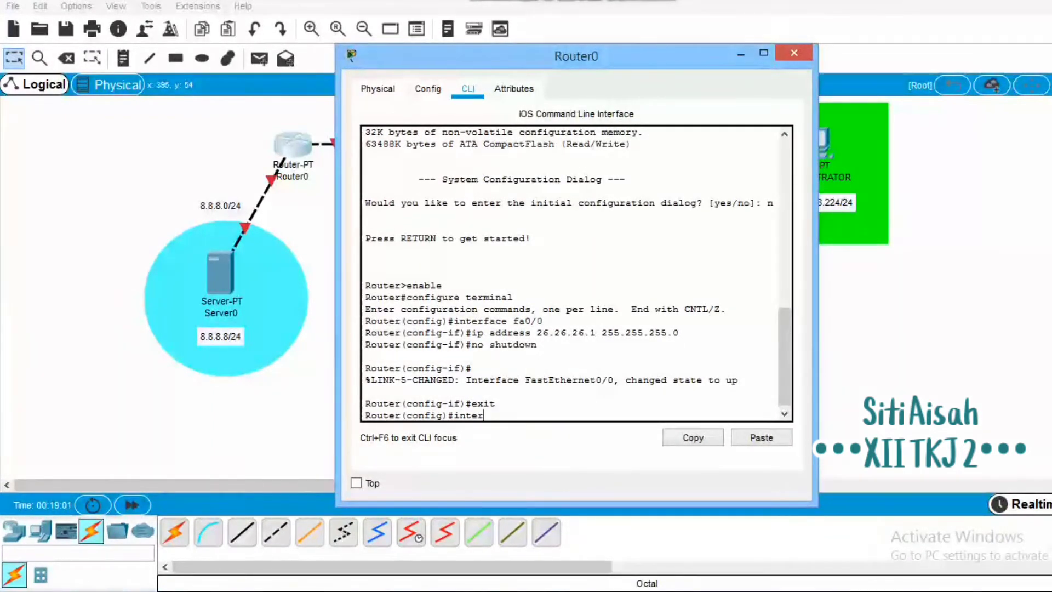
{"action": "type", "text": "face fa 1"}
{"action": "key", "text": "BackSpace"}
{"action": "key", "text": "BackSpace"}
{"action": "type", "text": "1/"}
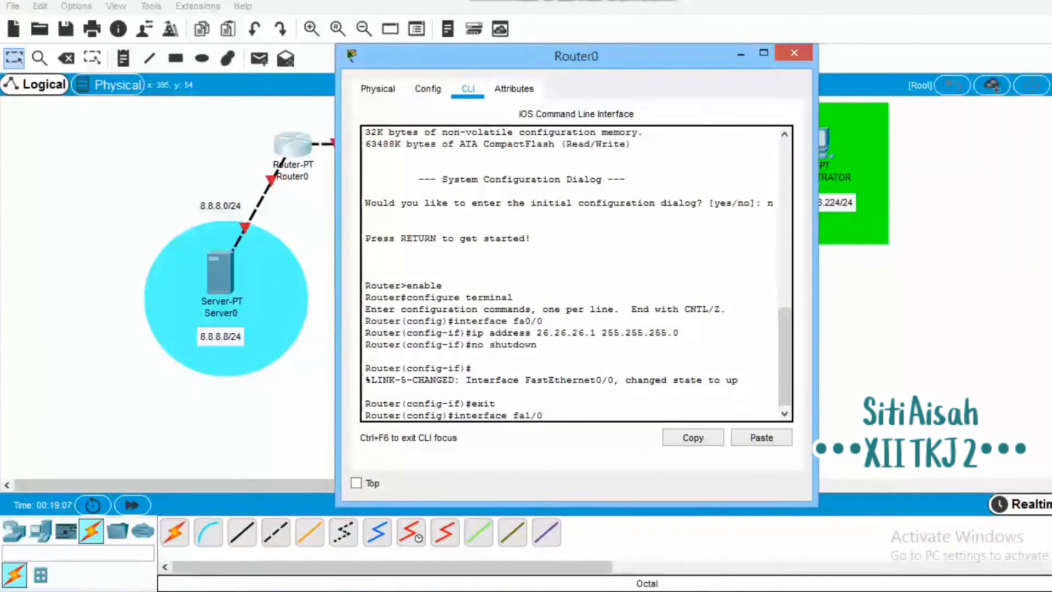
{"action": "type", "text": "0"}
{"action": "key", "text": "Return"}
{"action": "type", "text": "ip addre"}
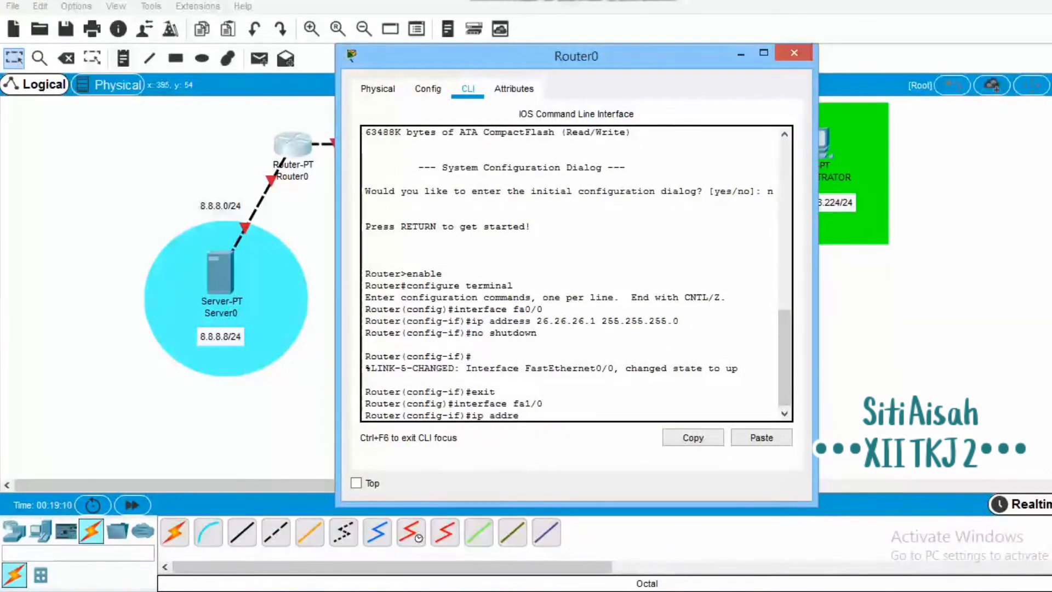
{"action": "type", "text": "ss 8"}
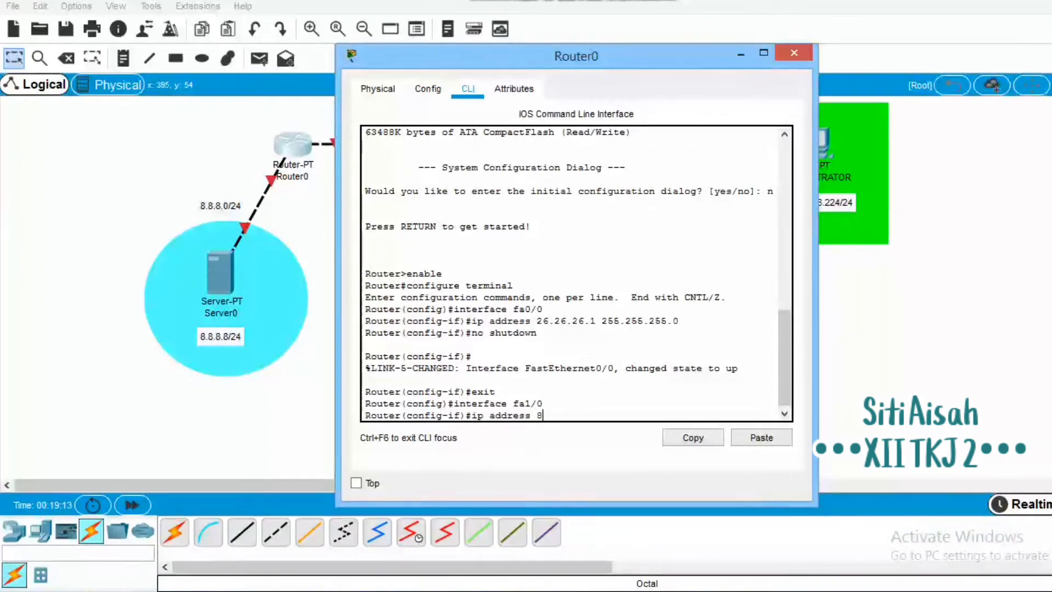
{"action": "type", "text": ".8.8.1 255.255.255.0"}
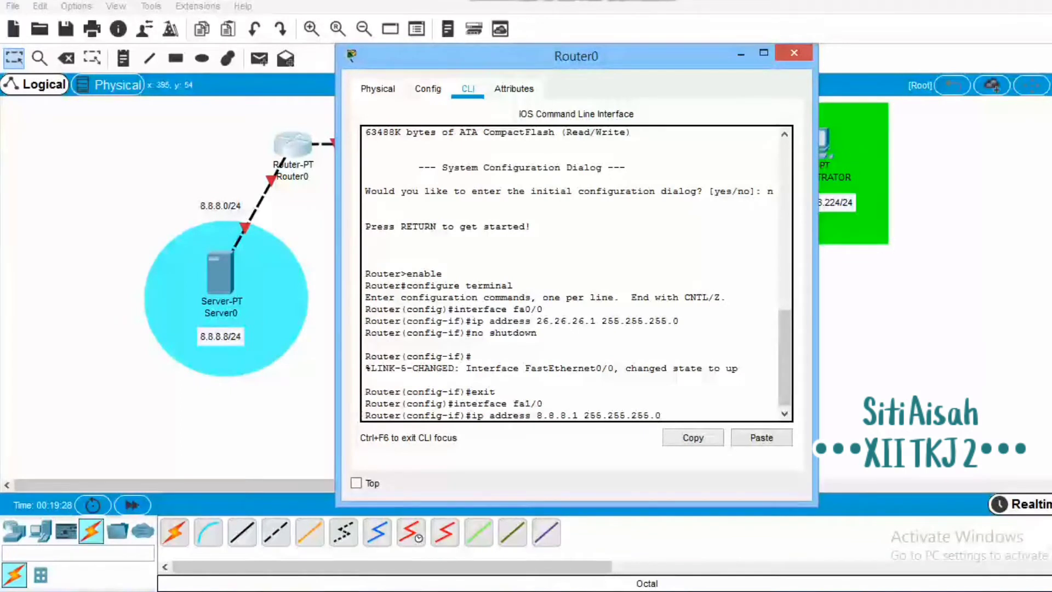
{"action": "key", "text": "Return"}
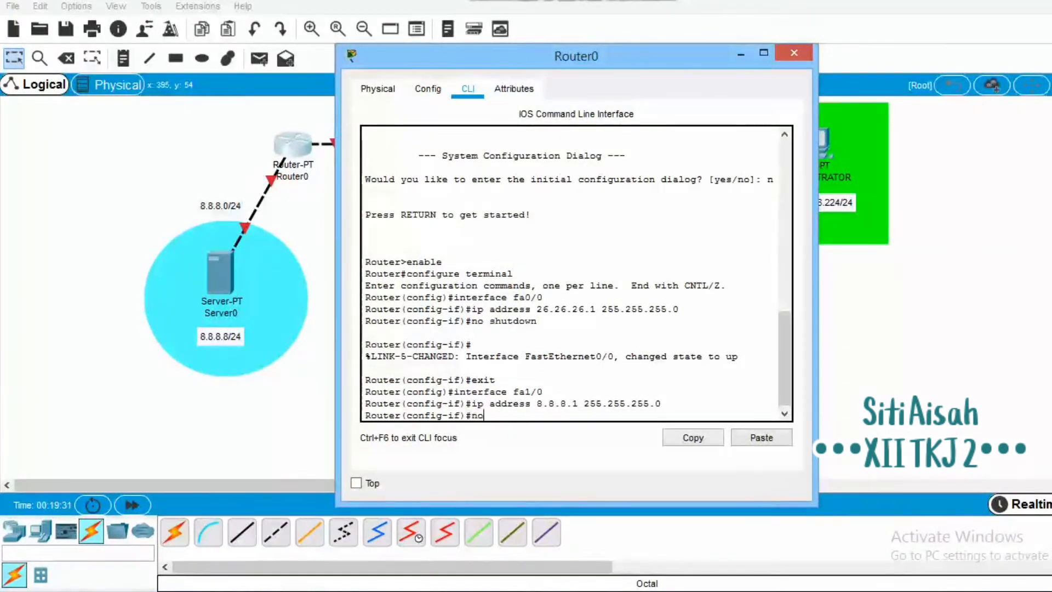
Enable Router0's interface fa1/0 with no shutdown, exit interface configuration and close the router's window.
{"action": "type", "text": "no shutdown"}
{"action": "key", "text": "Return"}
{"action": "type", "text": "exi"}
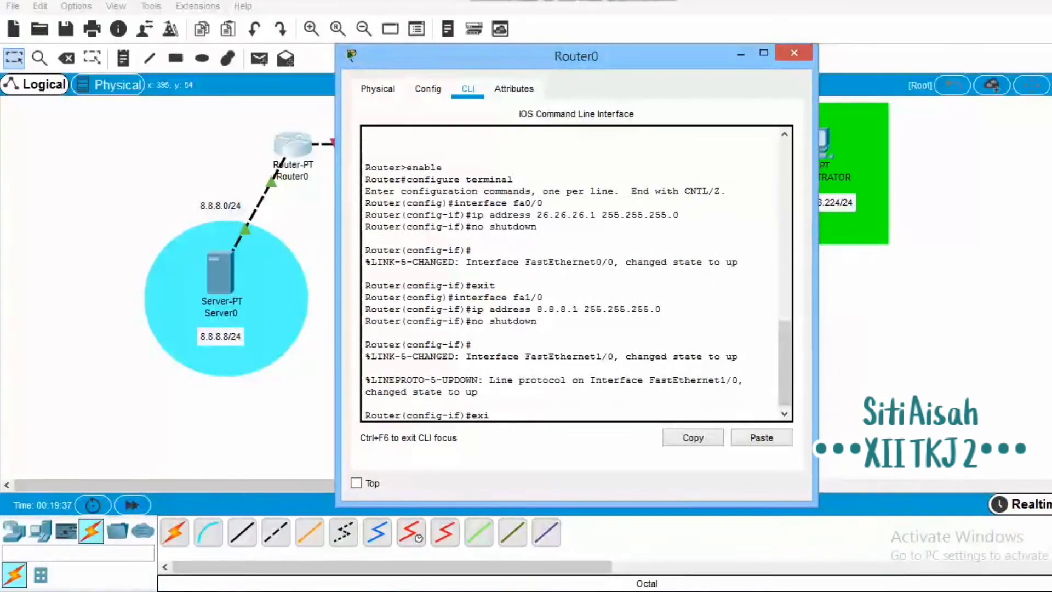
{"action": "type", "text": "t"}
{"action": "key", "text": "Return"}
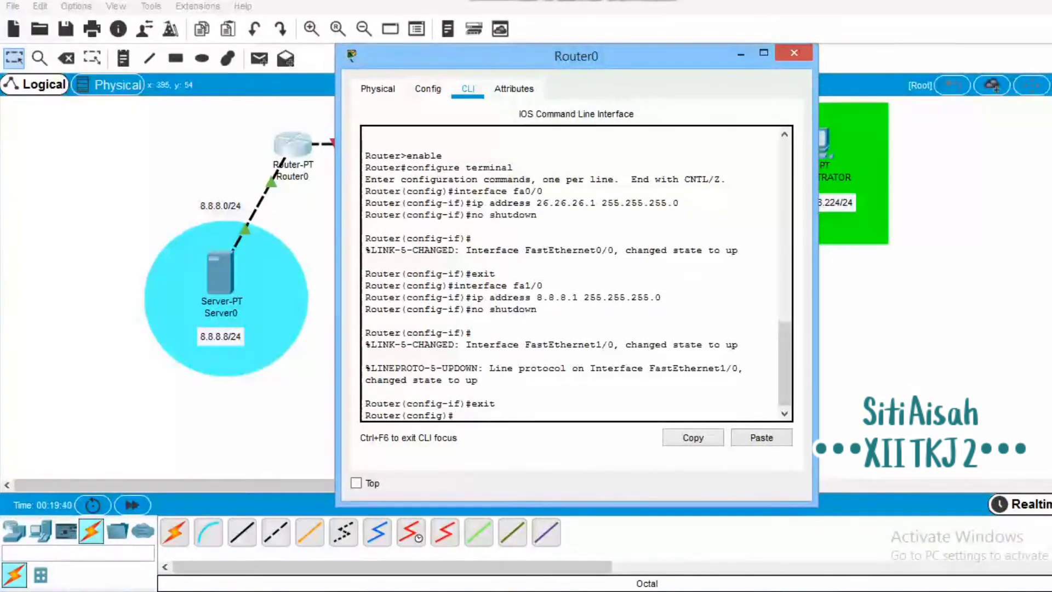
{"action": "left_click", "coordinate": [794, 53]}
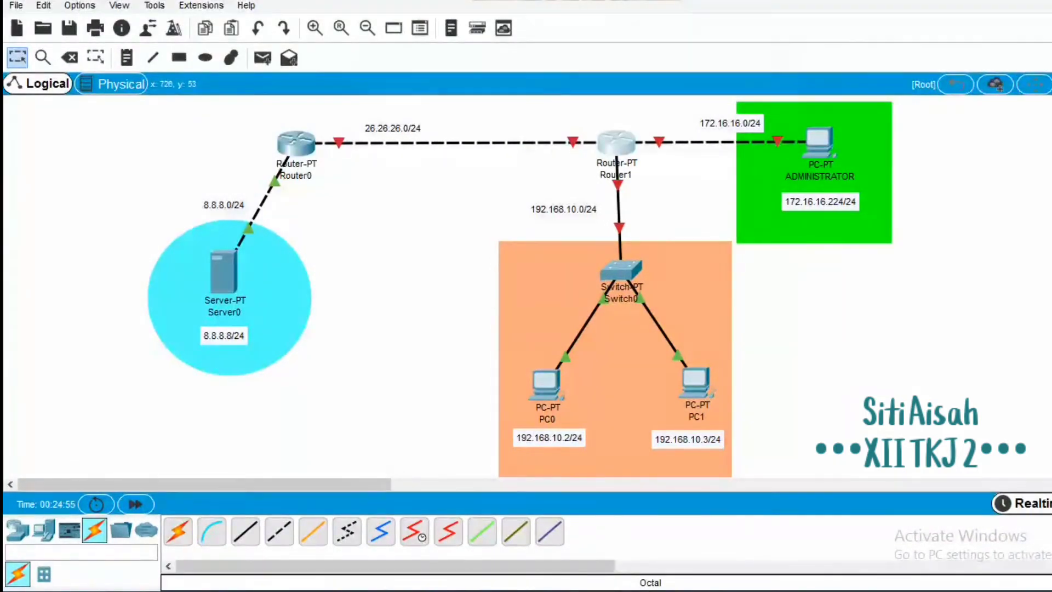
Open Router1's command line, decline the initial configuration dialog and enter global configuration mode with enable and configure terminal.
{"action": "left_click", "coordinate": [616, 142]}
{"action": "left_click", "coordinate": [471, 87]}
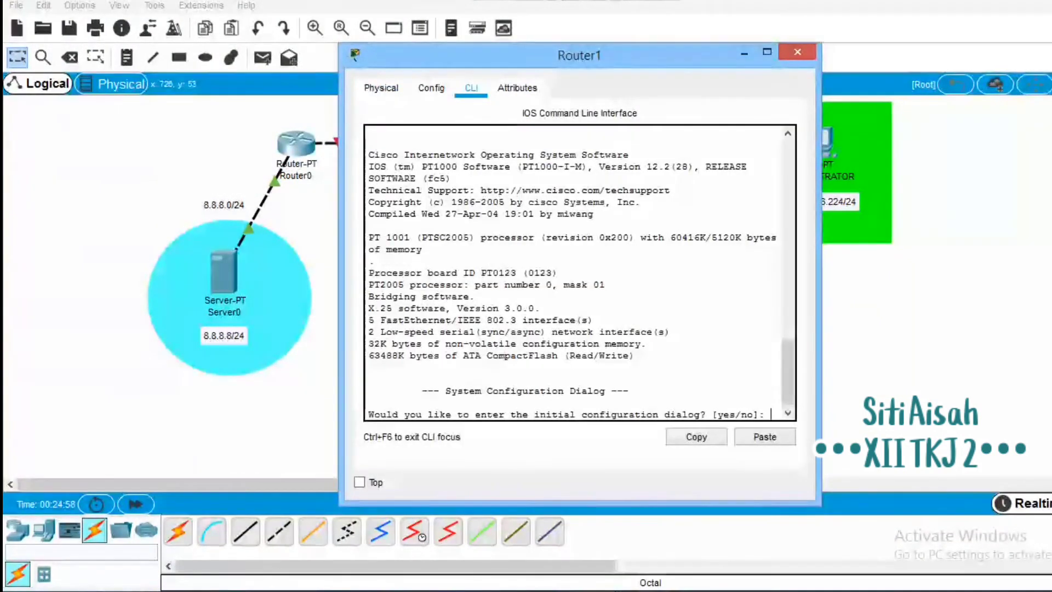
{"action": "type", "text": "n"}
{"action": "key", "text": "Return"}
{"action": "key", "text": "Return"}
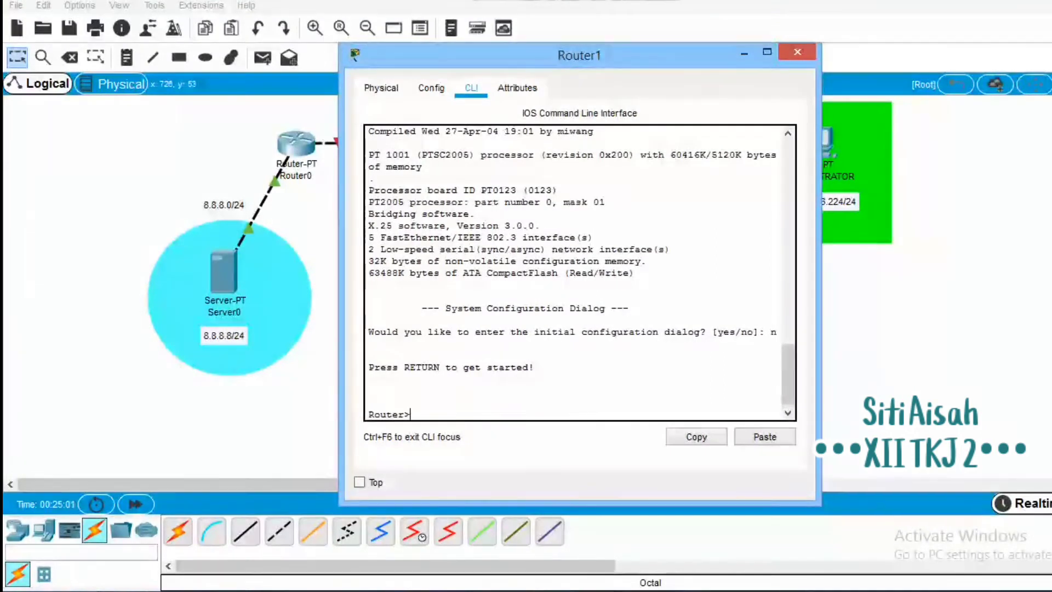
{"action": "type", "text": "enable"}
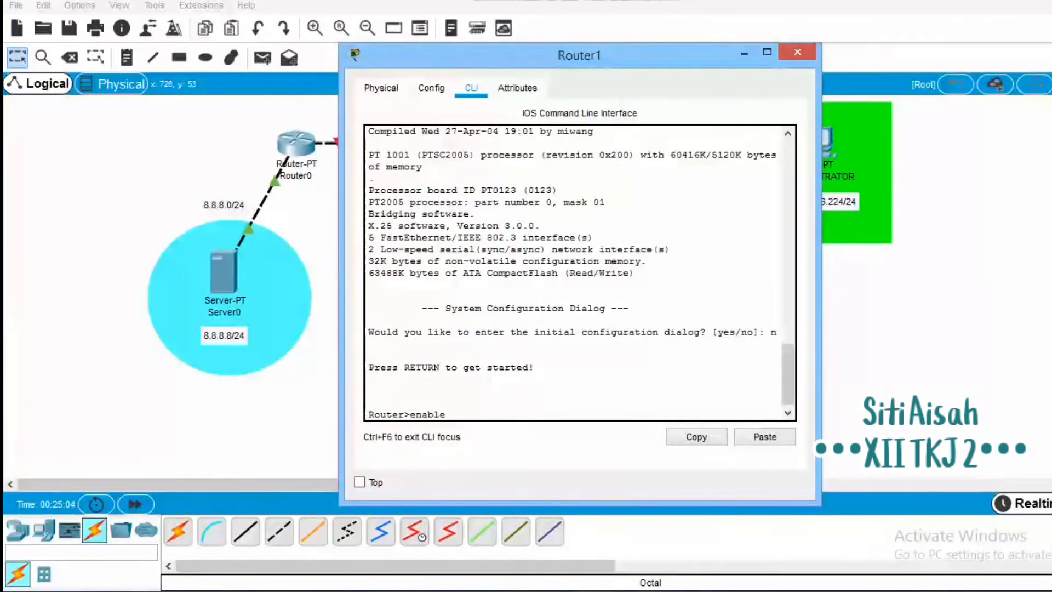
{"action": "key", "text": "Return"}
{"action": "type", "text": "config"}
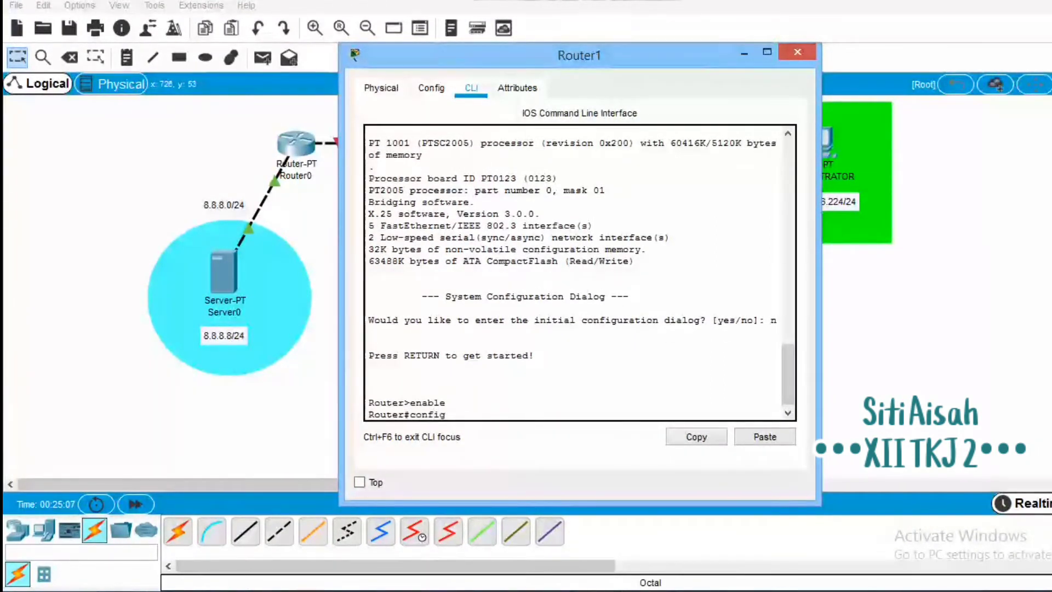
{"action": "type", "text": "ure terminal"}
{"action": "key", "text": "Return"}
Assign IP address 26.26.26.2 with subnet mask 255.255.255.0 to Router1's interface fa0/0.
{"action": "type", "text": "i"}
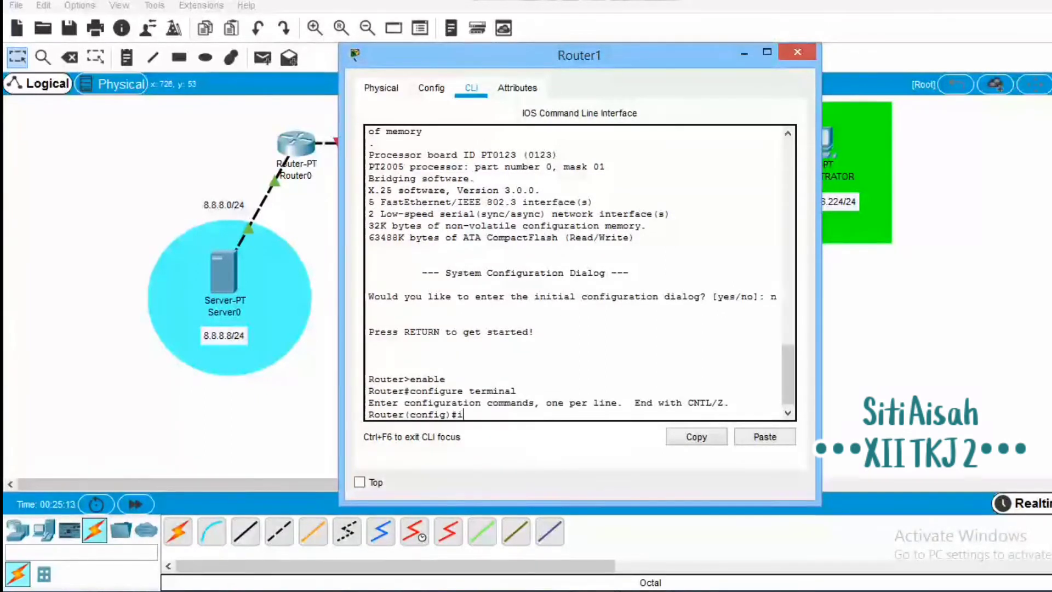
{"action": "type", "text": "nterface f"}
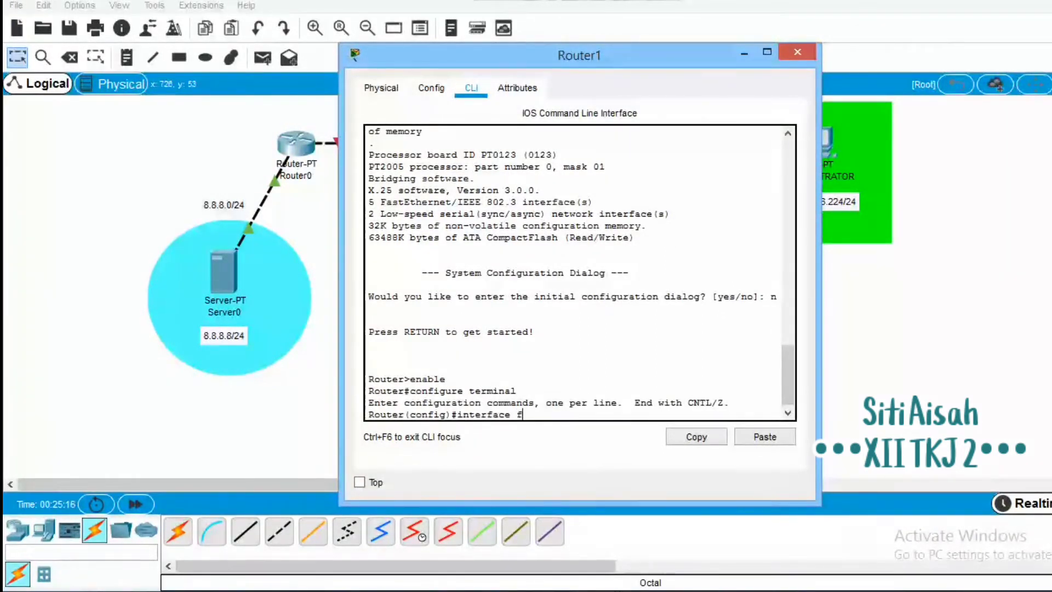
{"action": "type", "text": "a0/0"}
{"action": "key", "text": "Return"}
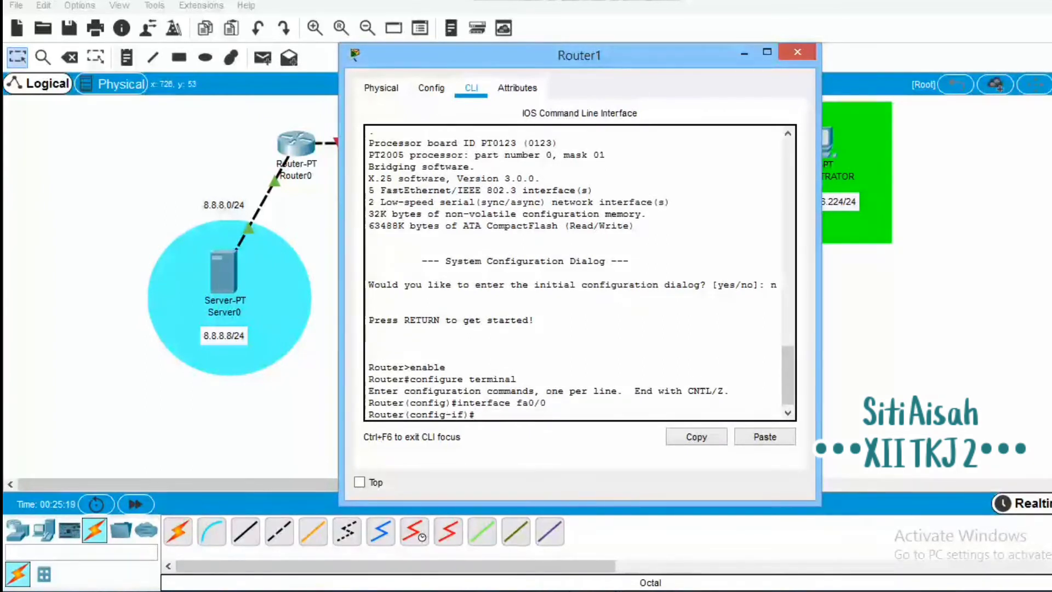
{"action": "type", "text": "ip address"}
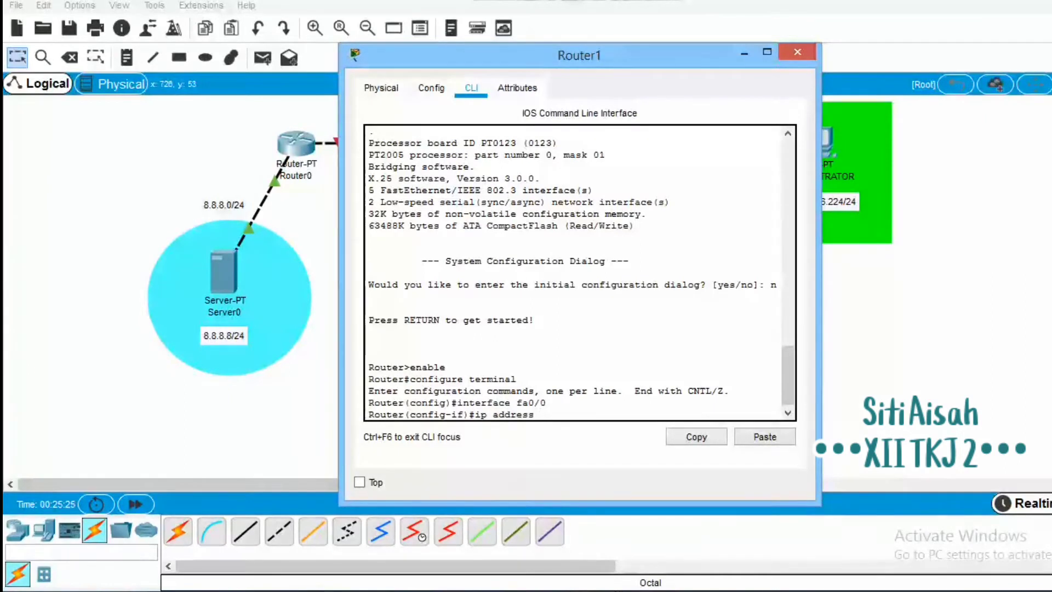
{"action": "type", "text": " 26.26."}
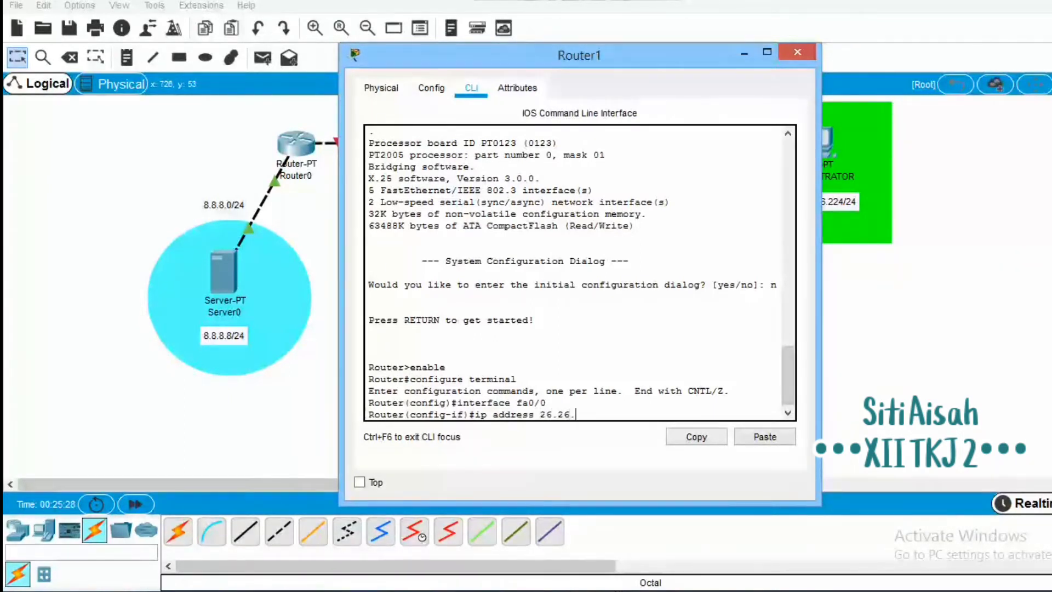
{"action": "type", "text": "26.2 255"}
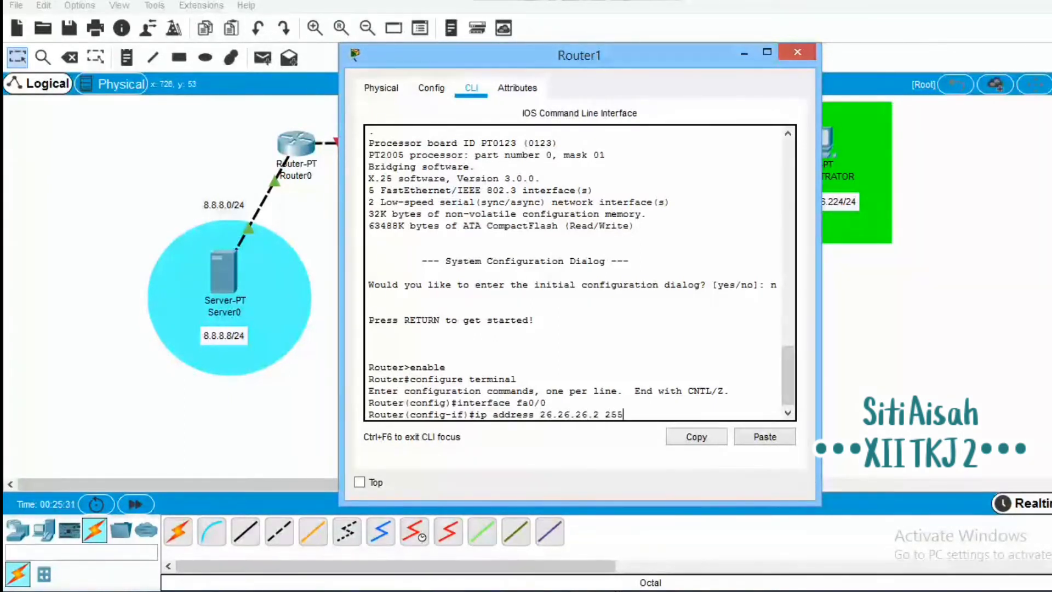
{"action": "type", "text": ".255.255.0"}
{"action": "key", "text": "Return"}
Enable Router1's interface fa0/0 with no shutdown and exit to global configuration mode.
{"action": "type", "text": "nfig-if)#n"}
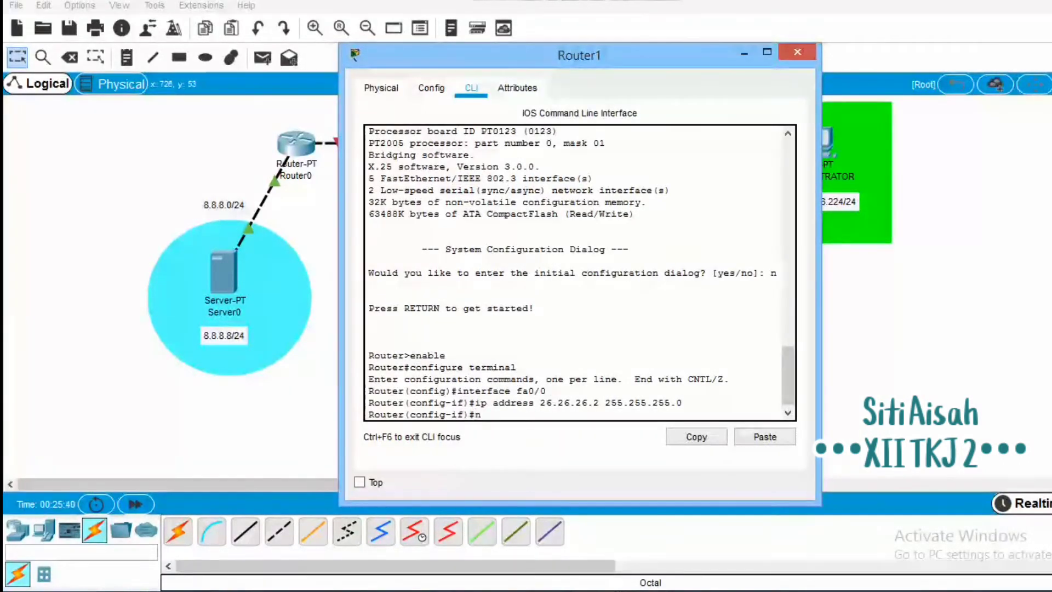
{"action": "type", "text": "o shutdown"}
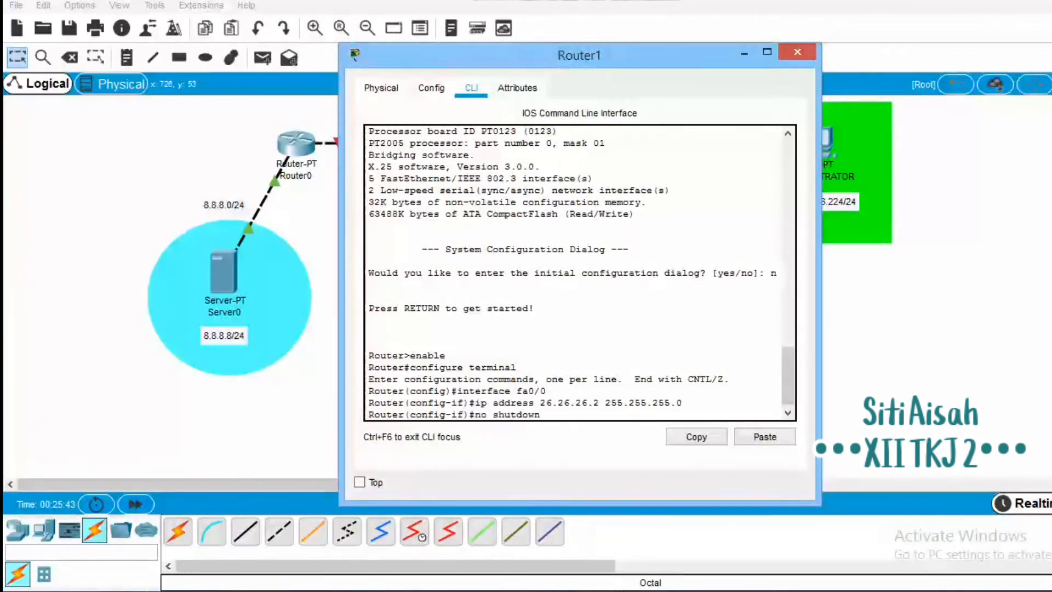
{"action": "key", "text": "Return"}
{"action": "key", "text": "Return"}
{"action": "type", "text": "exit"}
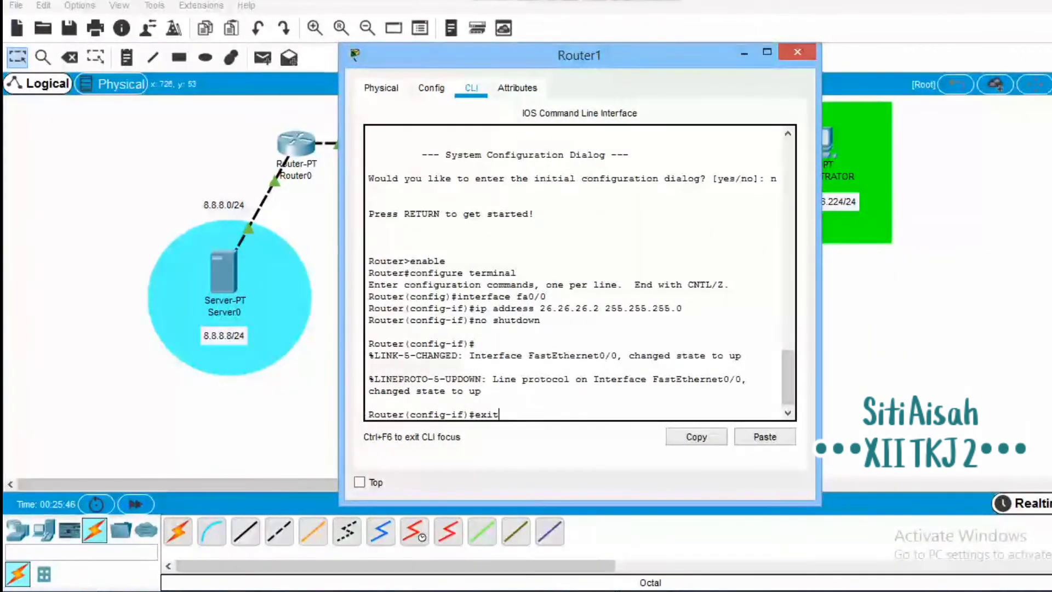
{"action": "key", "text": "Return"}
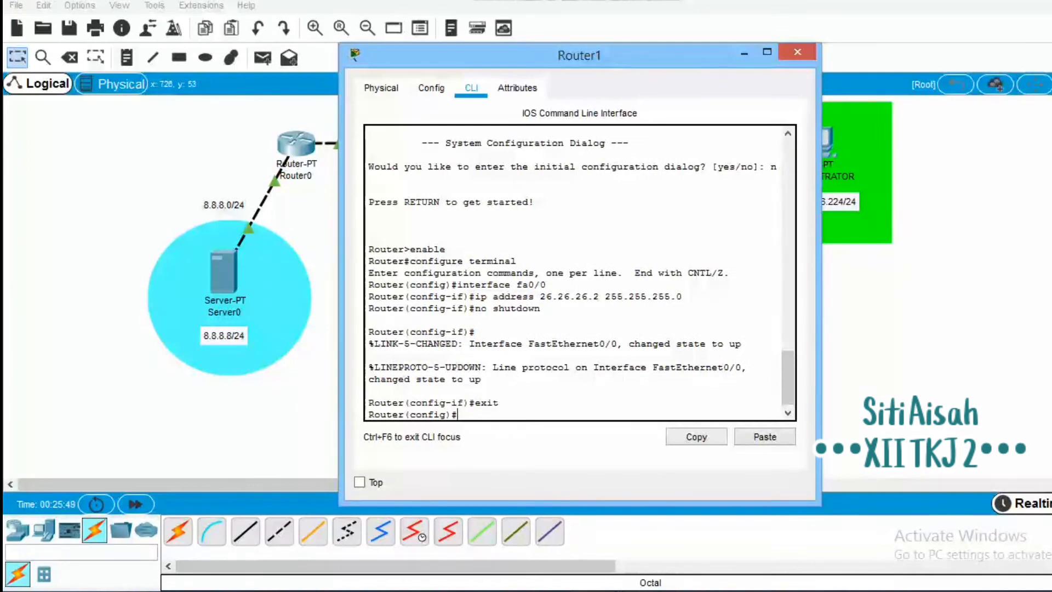
Assign IP address 192.168.10.1 with subnet mask 255.255.255.0 to Router1's interface fa1/0.
{"action": "type", "text": "interface fa1/o"}
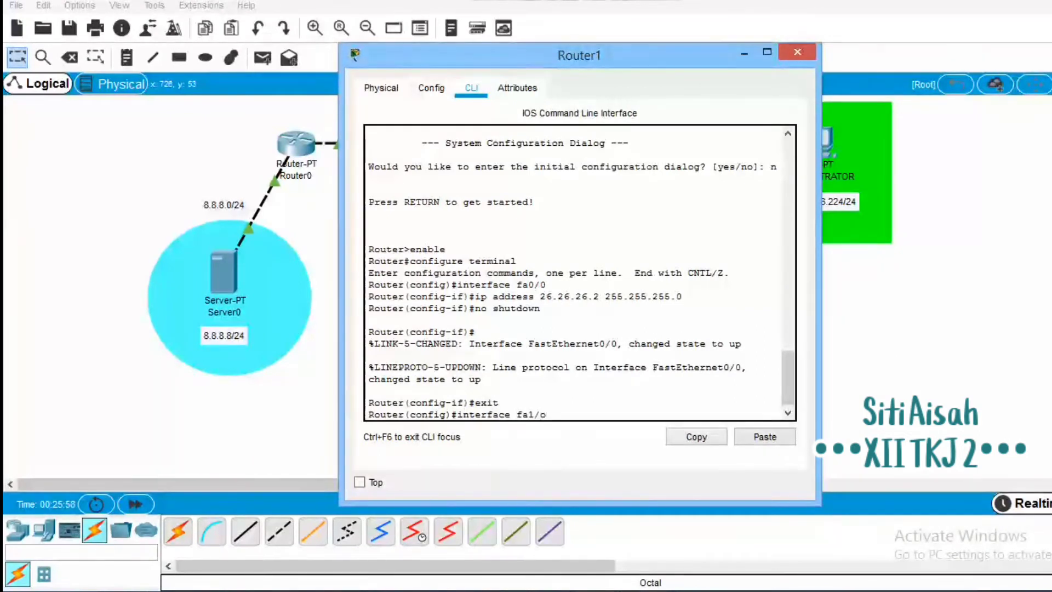
{"action": "key", "text": "Return"}
{"action": "type", "text": "ip "}
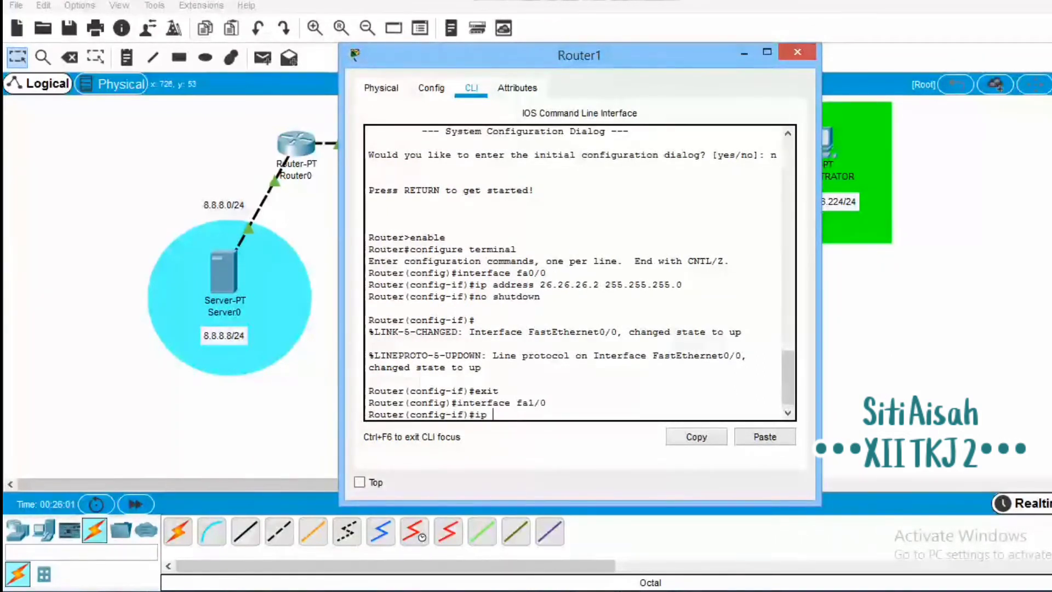
{"action": "type", "text": "address"}
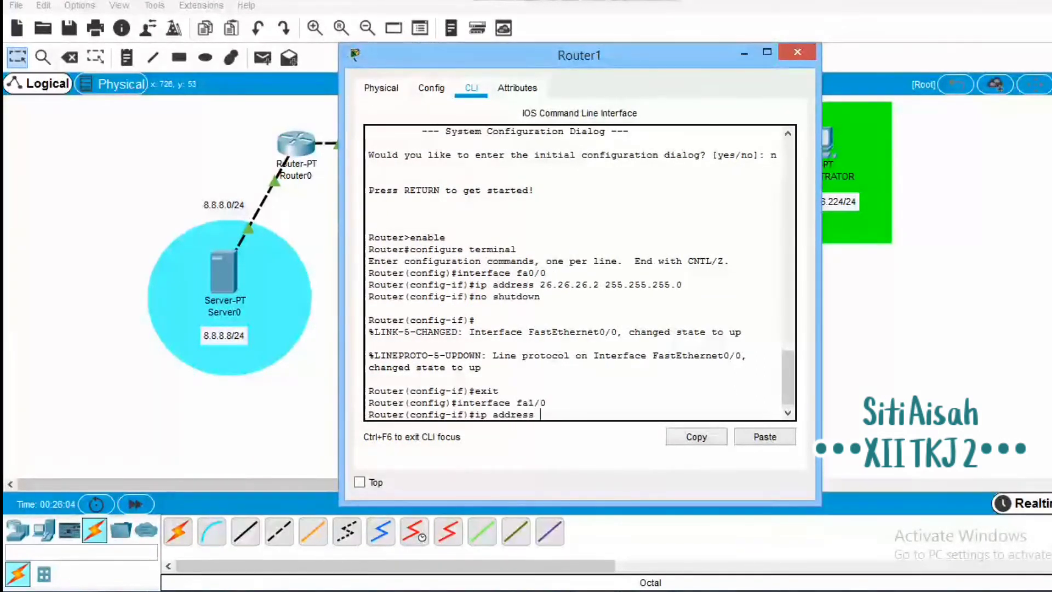
{"action": "type", "text": " 192.168.10.1"}
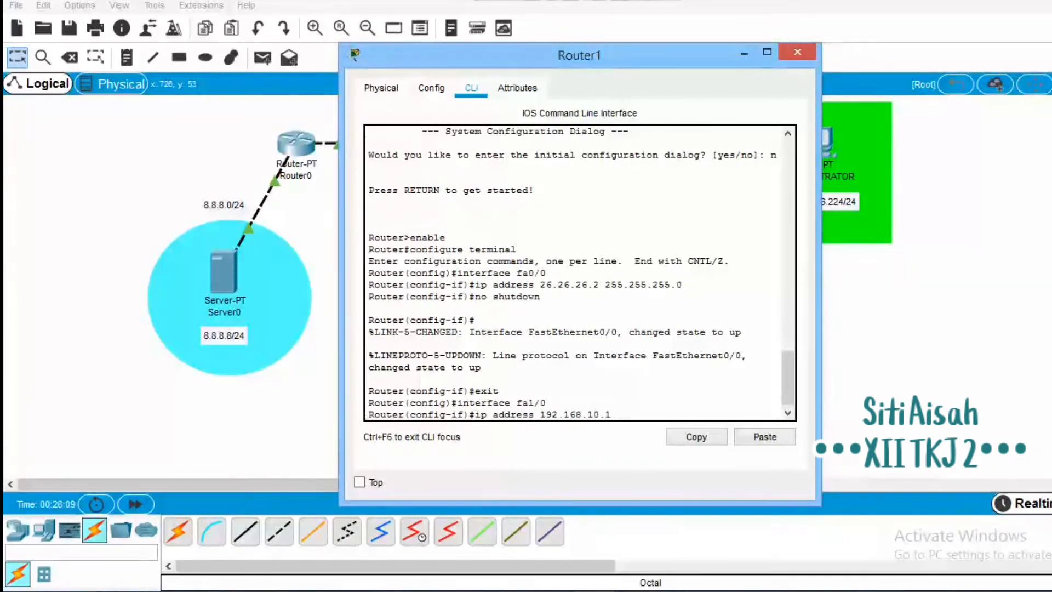
{"action": "type", "text": " 255.255.255.0"}
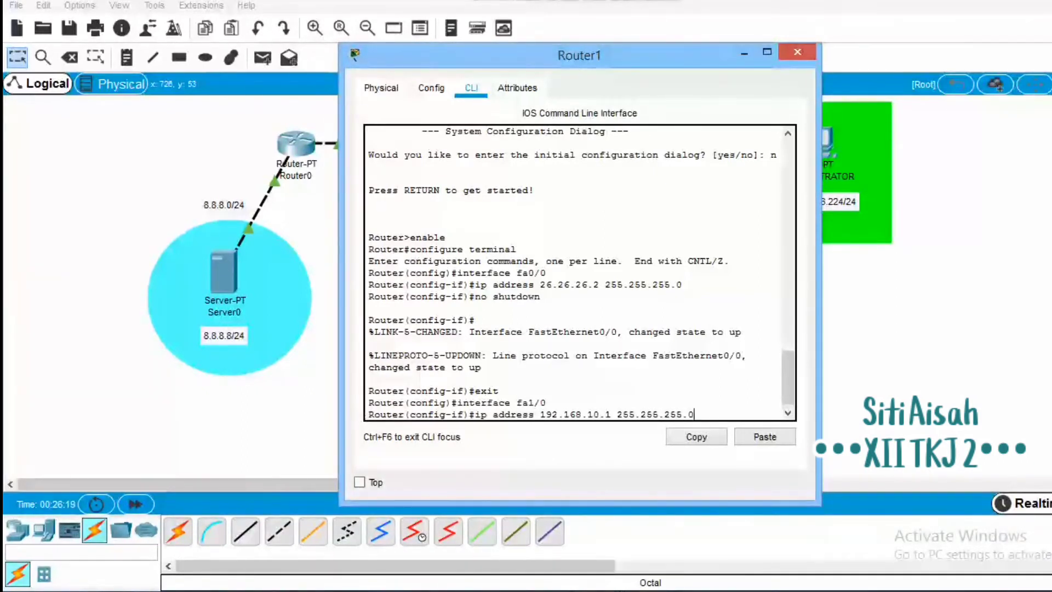
{"action": "key", "text": "Return"}
Enable Router1's interface fa1/0 with no shutdown and exit to global configuration mode.
{"action": "type", "text": "nfig-if)#"}
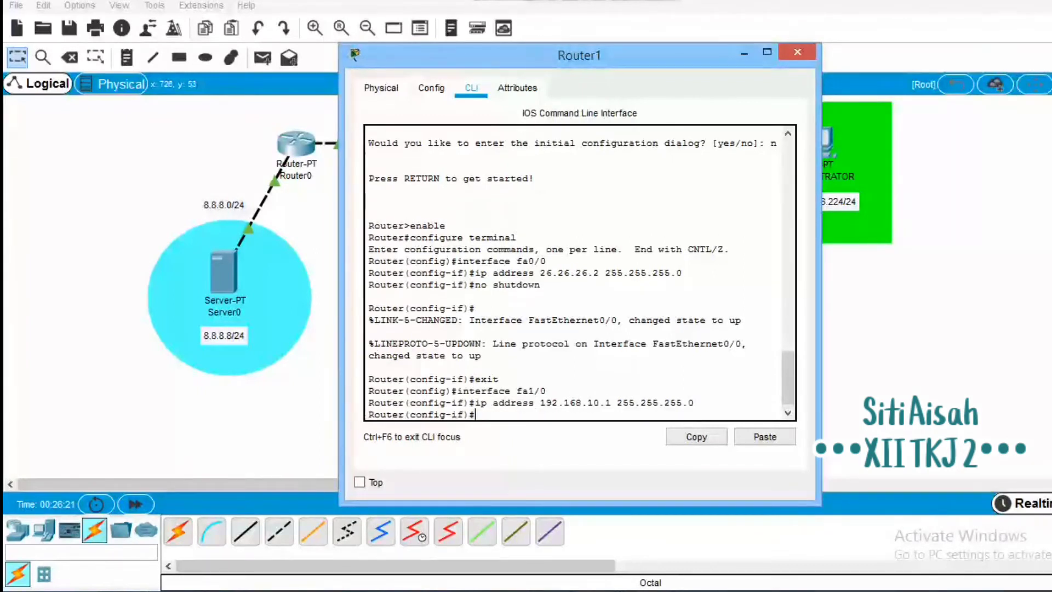
{"action": "type", "text": "o shutdown"}
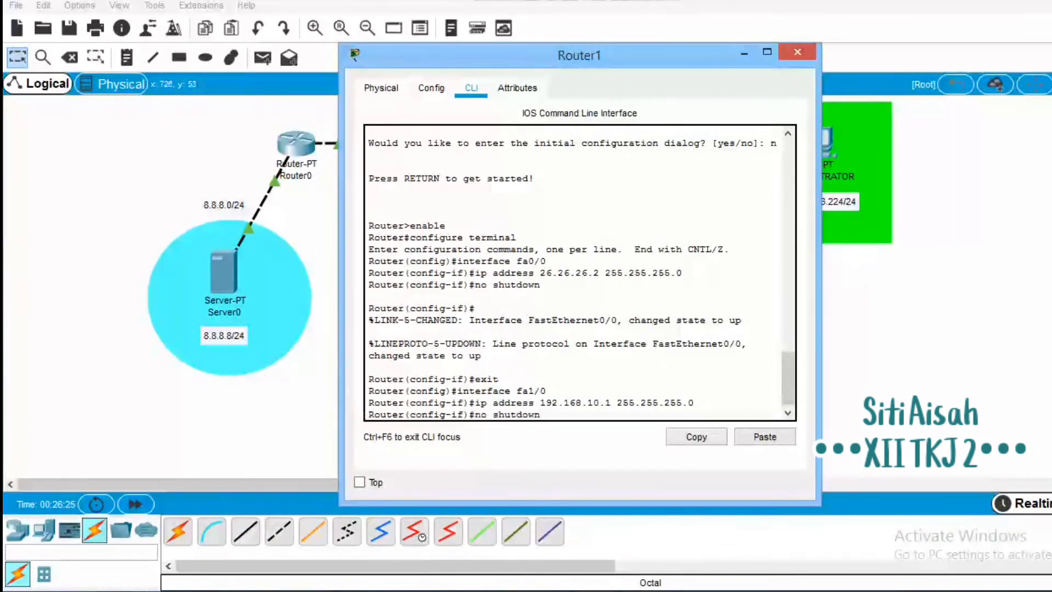
{"action": "key", "text": "Return"}
{"action": "type", "text": "exit"}
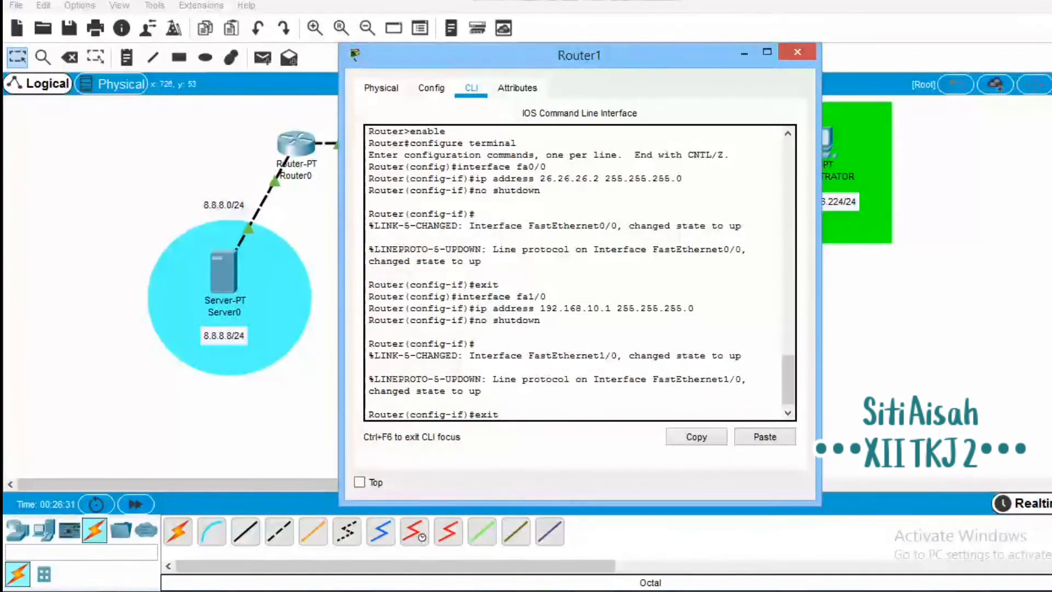
{"action": "key", "text": "Return"}
Assign IP address 172.16.16.1 with subnet mask 255.255.255.0 to Router1's interface fa6/0.
{"action": "type", "text": "i"}
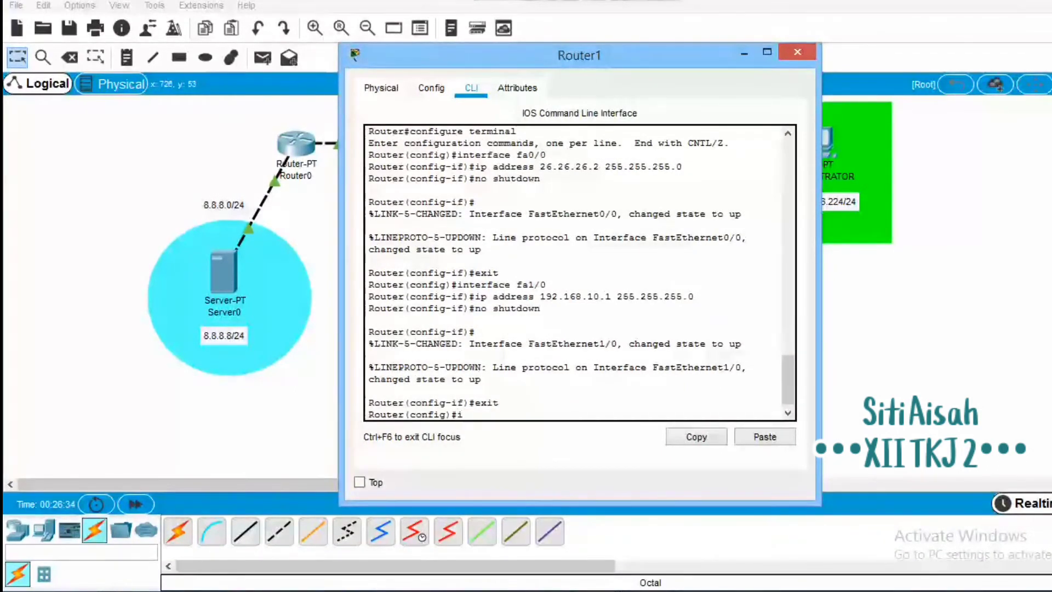
{"action": "type", "text": "nterface fa6/0"}
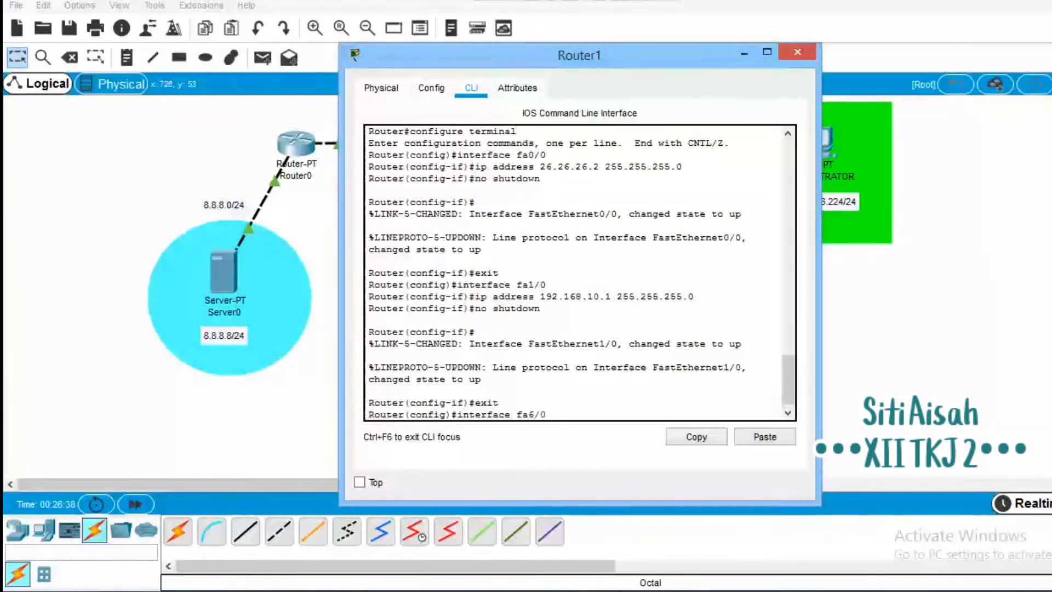
{"action": "key", "text": "Return"}
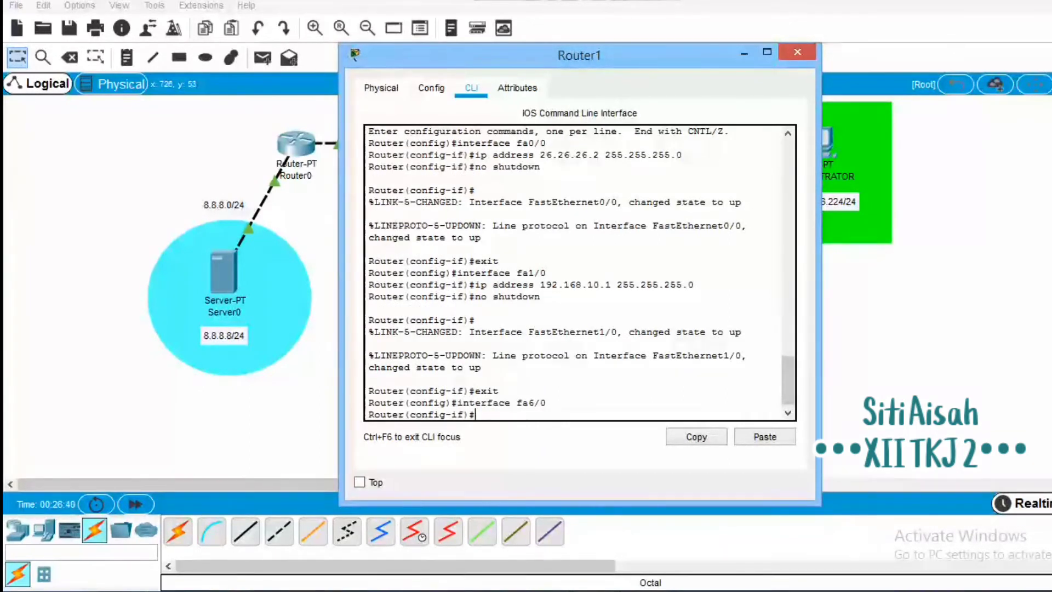
{"action": "type", "text": "ip address "}
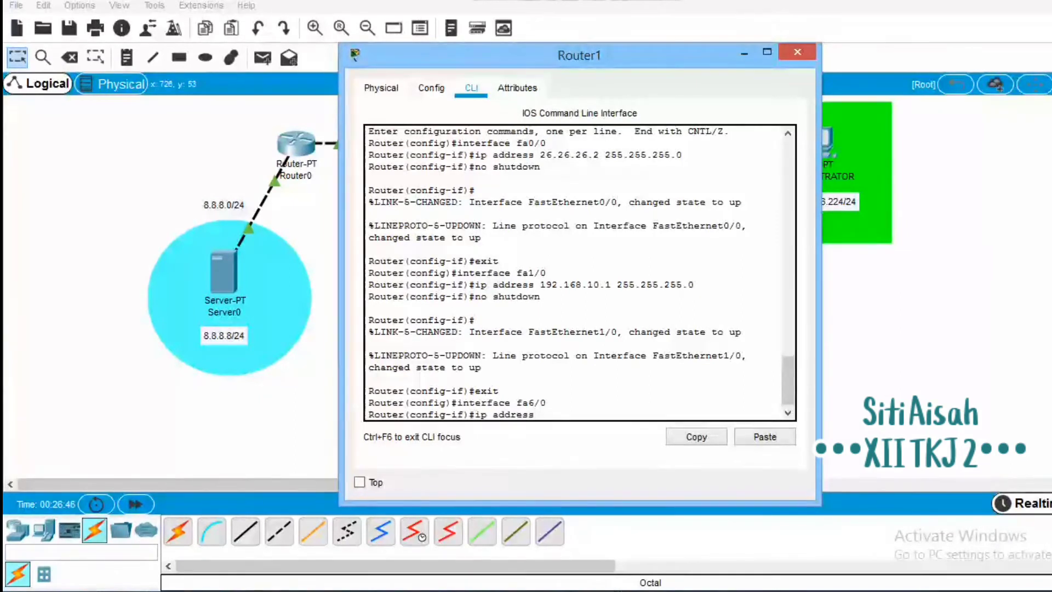
{"action": "type", "text": "172.16.16.1"}
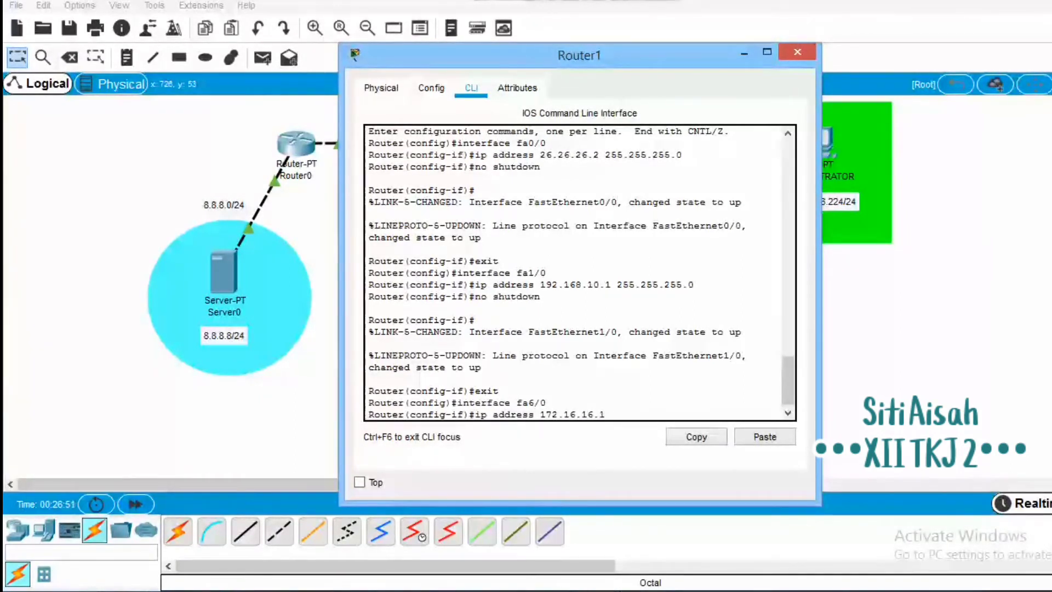
{"action": "type", "text": " 255.255.255.0"}
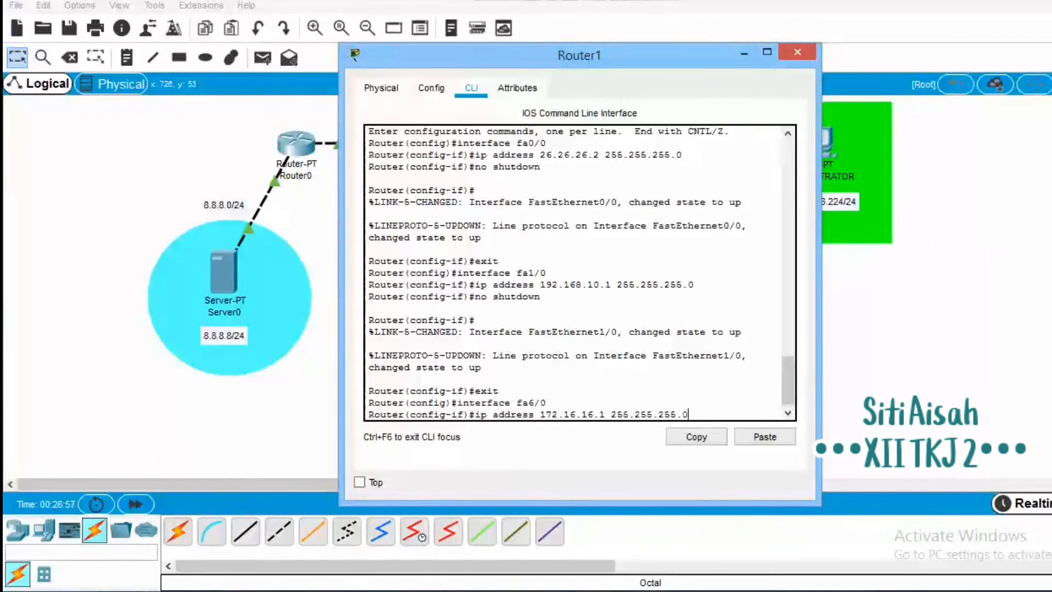
{"action": "key", "text": "Return"}
Enable Router1's interface fa6/0 with no shutdown and exit to global configuration mode.
{"action": "type", "text": "nfig-if)#n"}
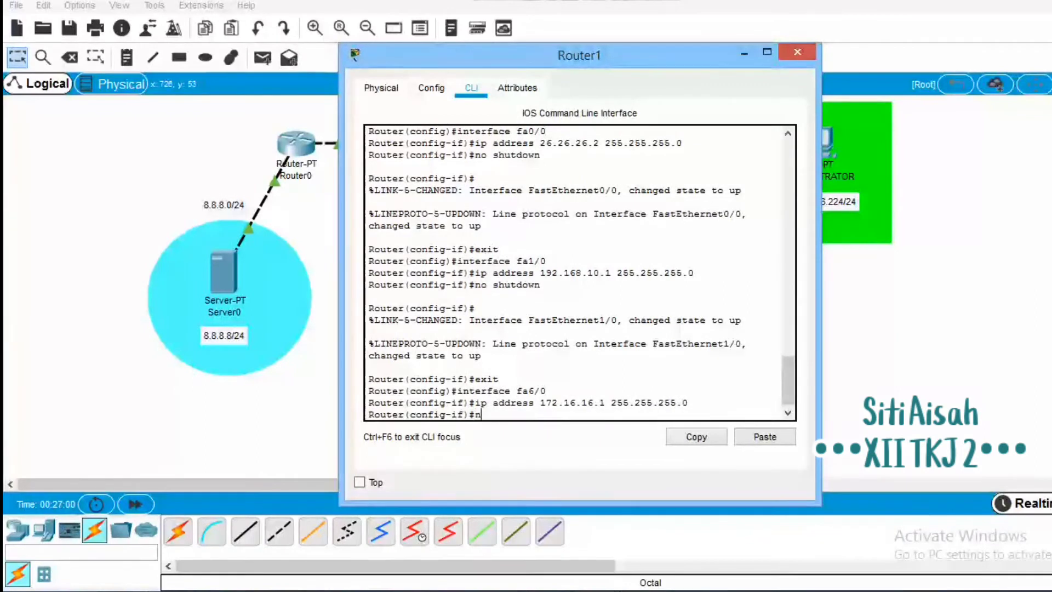
{"action": "type", "text": "o shutdown"}
{"action": "key", "text": "Return"}
{"action": "type", "text": "e"}
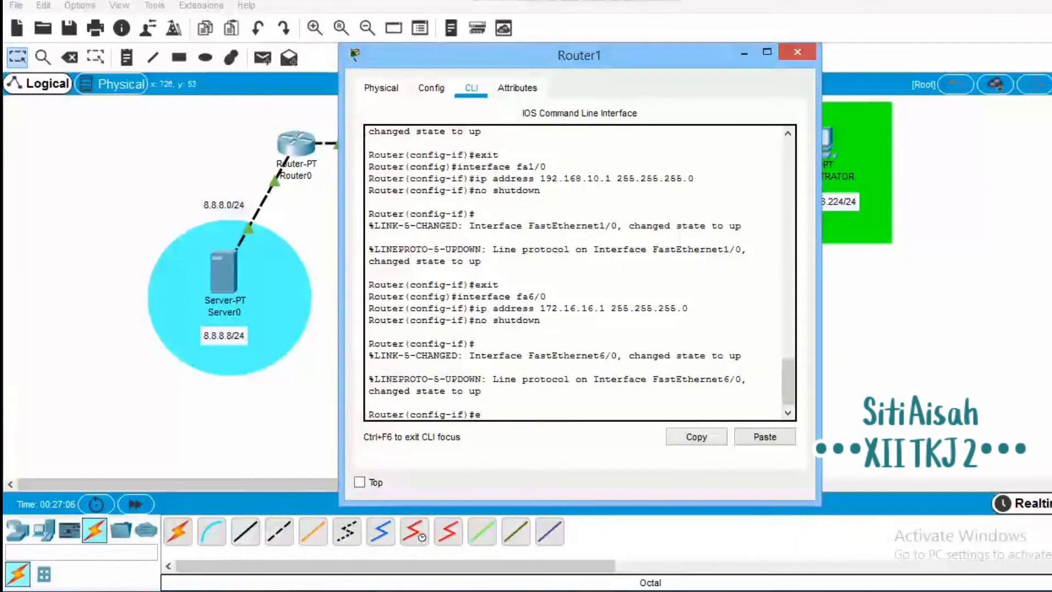
{"action": "type", "text": "xiy"}
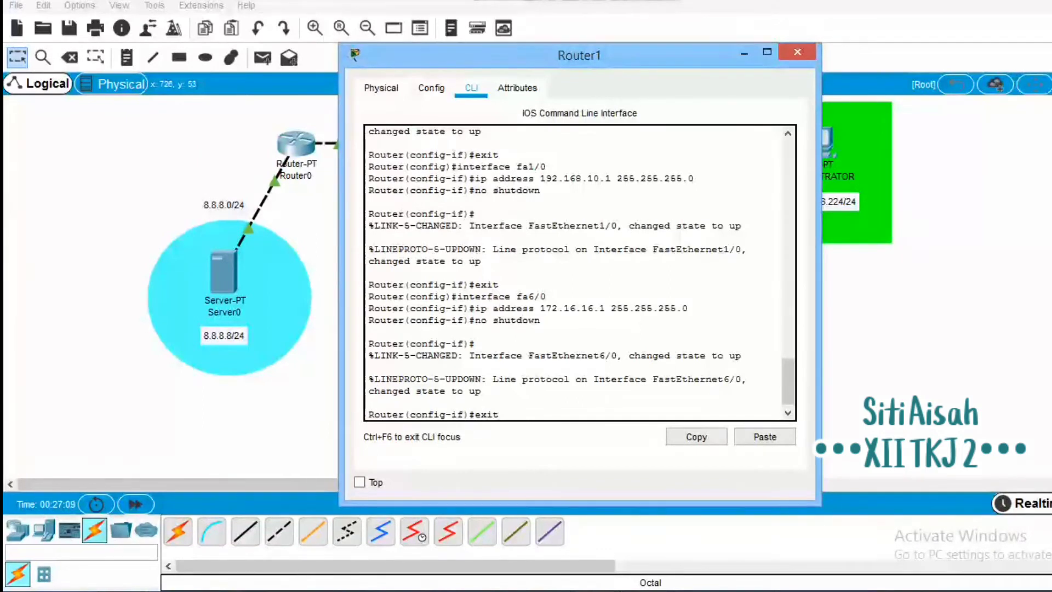
{"action": "type", "text": "t"}
{"action": "key", "text": "Return"}
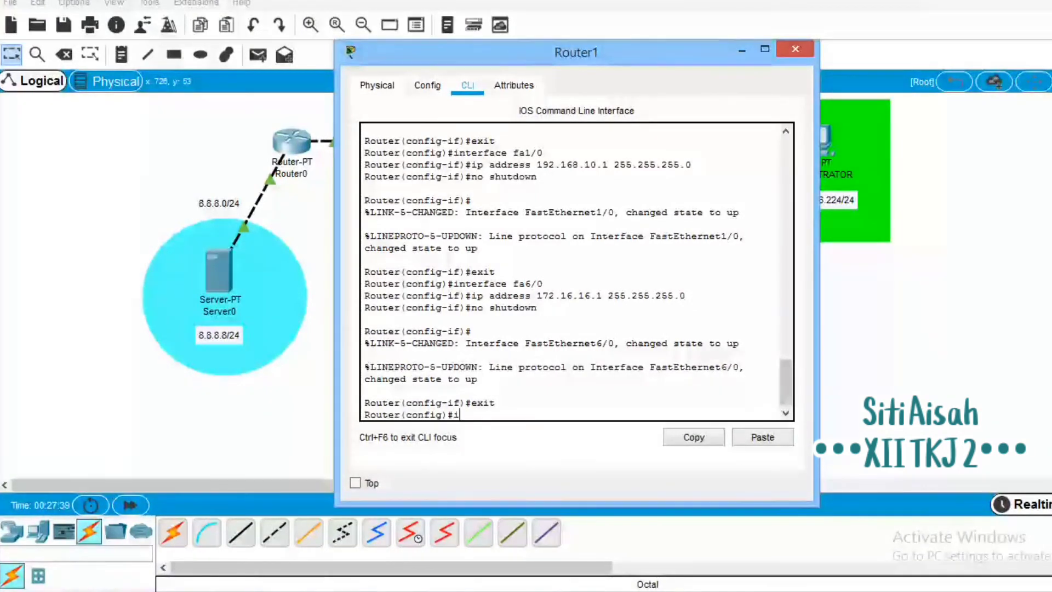
Define Router1's NAT pool BLOCK with addresses 26.26.26.50 to 26.26.26.100 and netmask 255.255.255.0.
{"action": "type", "text": "ip nat pool "}
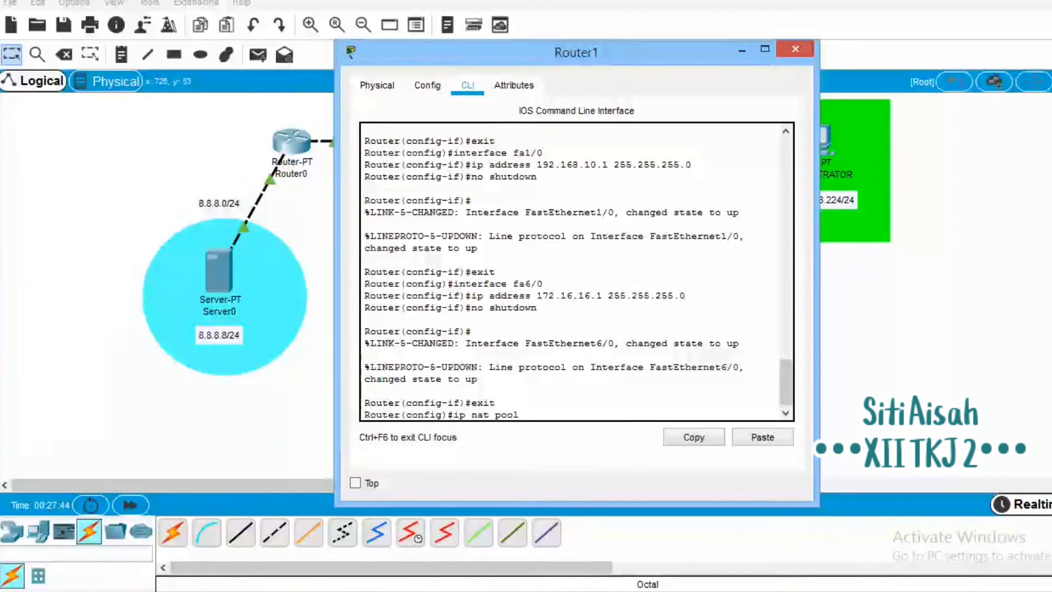
{"action": "type", "text": "BLOCK "}
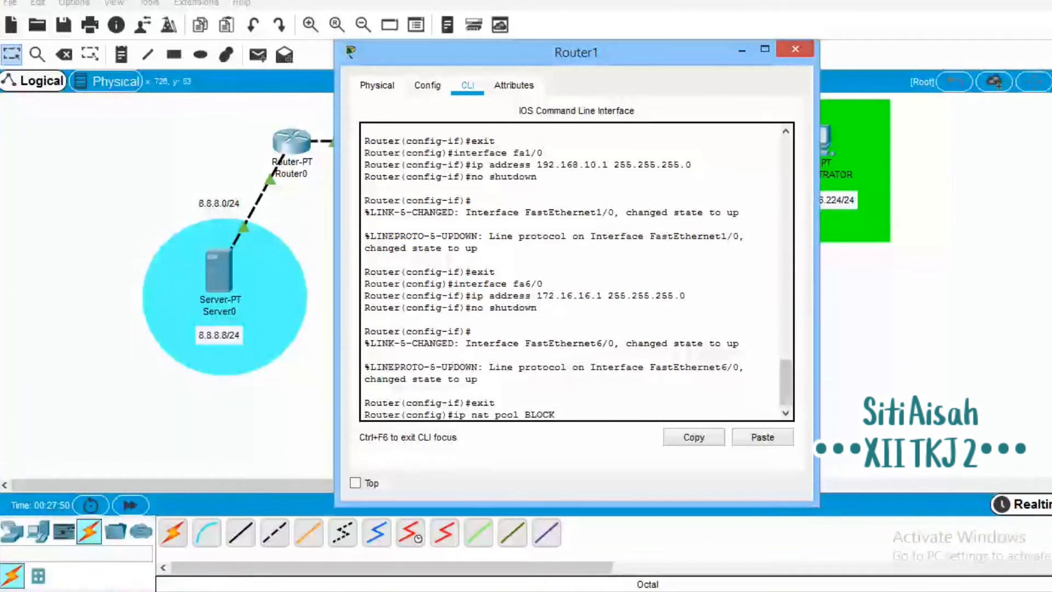
{"action": "type", "text": "26.2"}
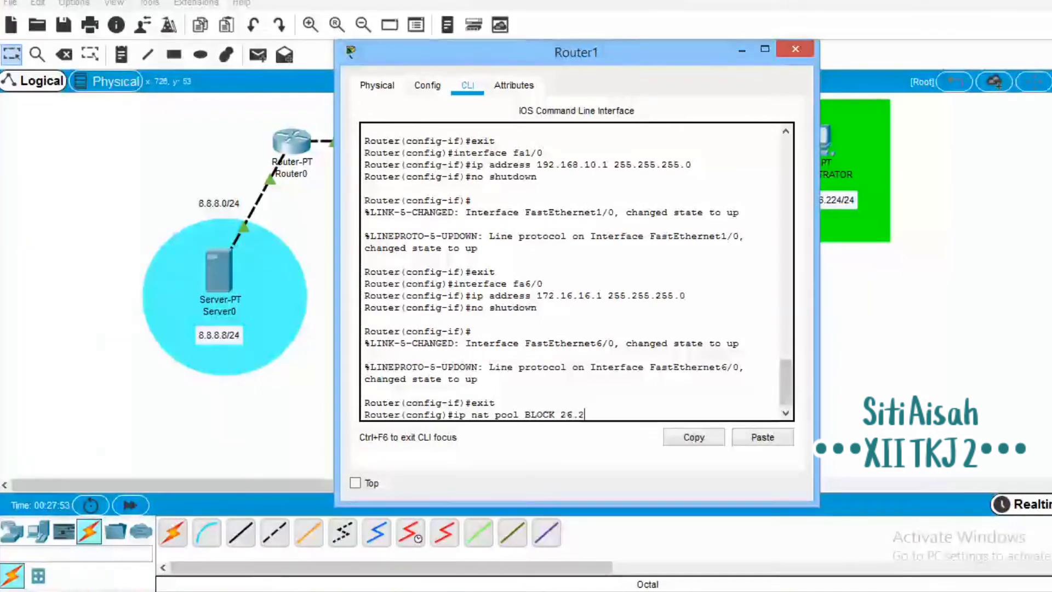
{"action": "type", "text": "6.26.26"}
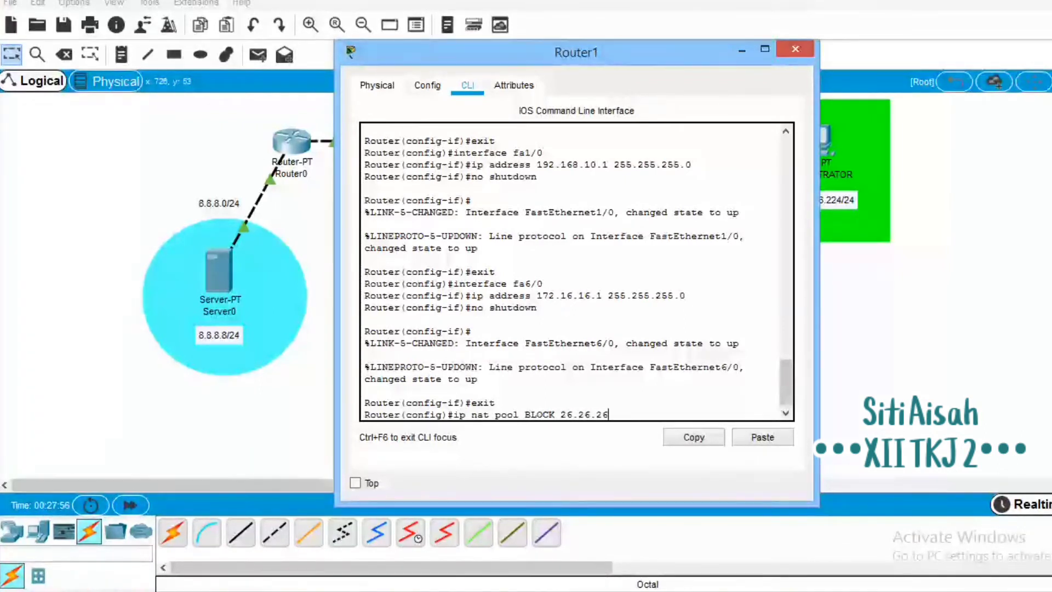
{"action": "type", "text": "50"}
{"action": "type", "text": " 26.26.2"}
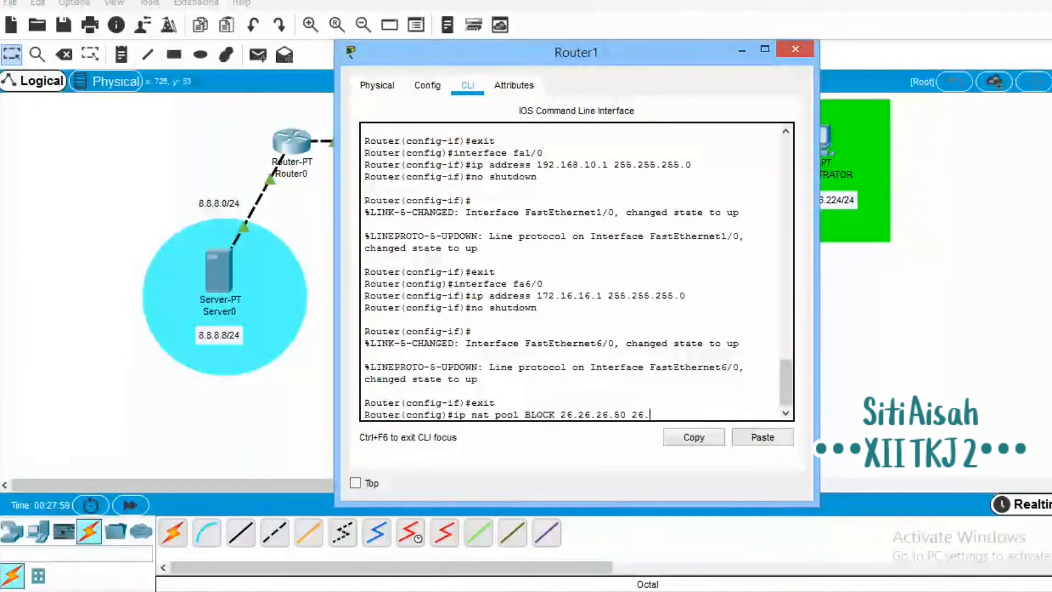
{"action": "type", "text": "6."}
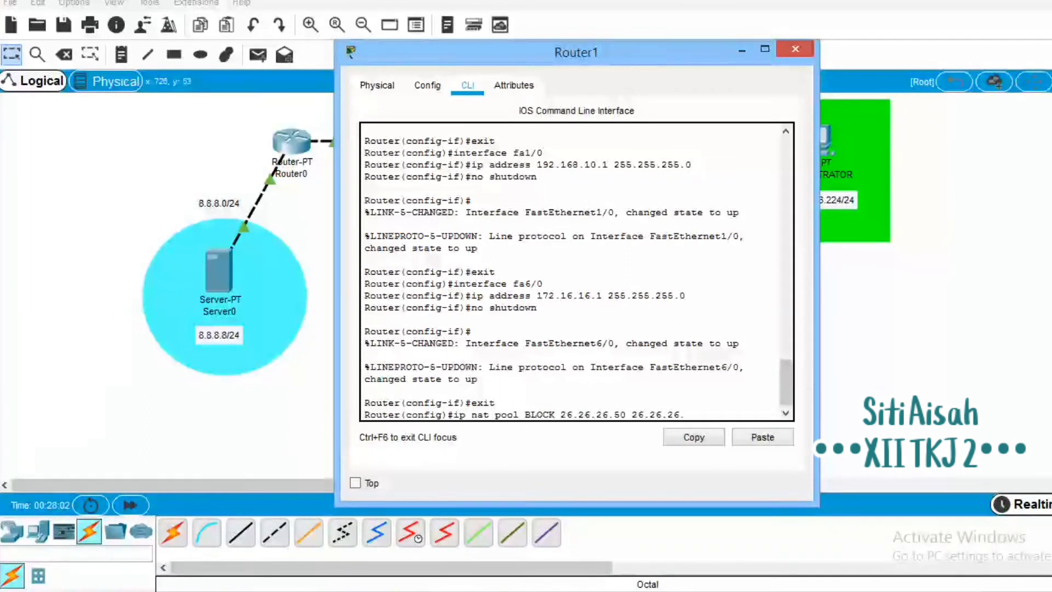
{"action": "type", "text": "100"}
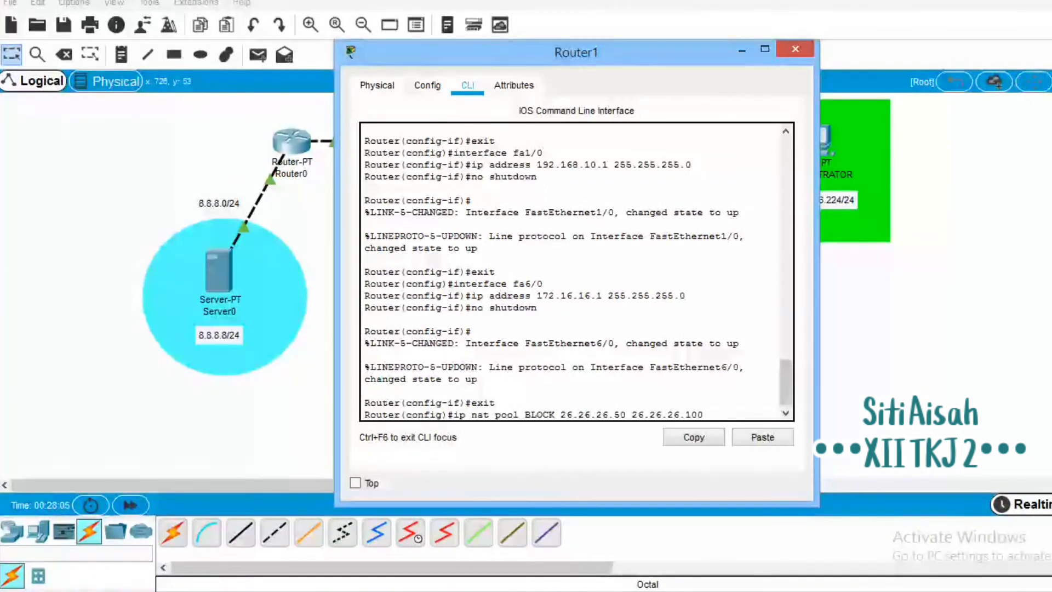
{"action": "type", "text": " net"}
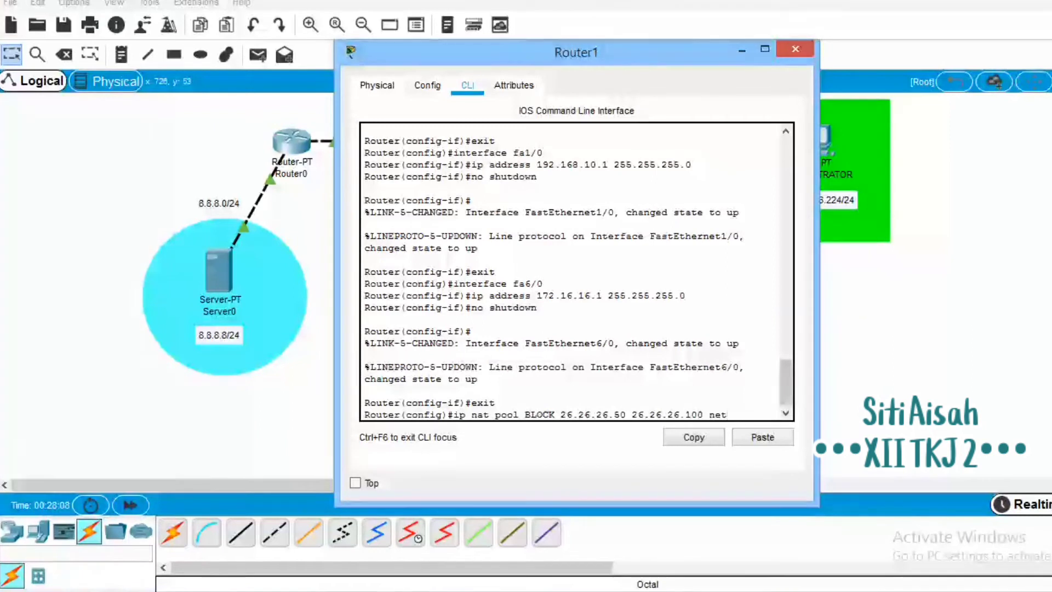
{"action": "type", "text": "mask"}
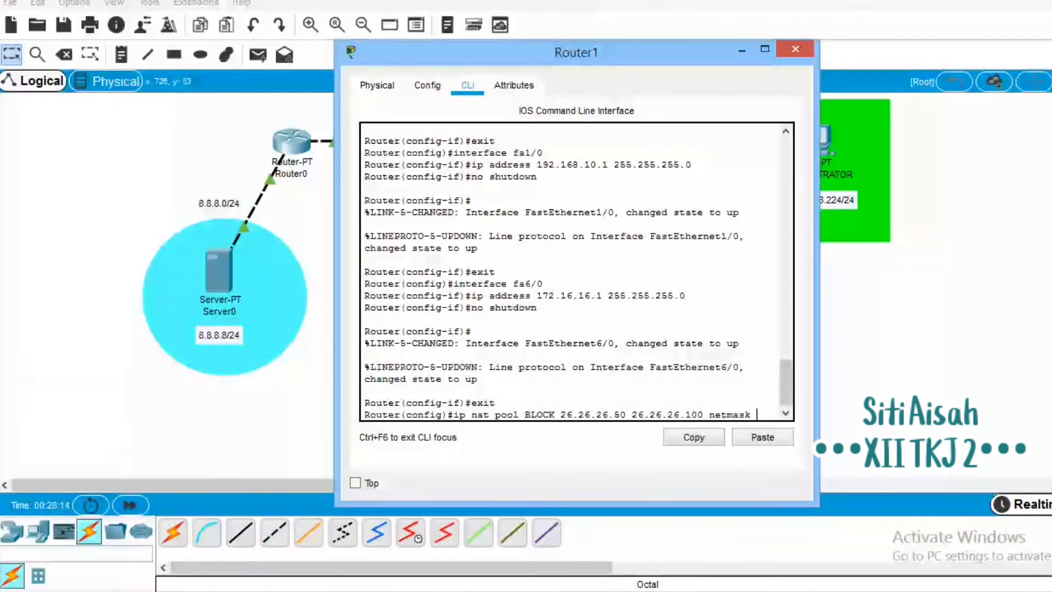
{"action": "type", "text": " 2"}
{"action": "type", "text": "55.255"}
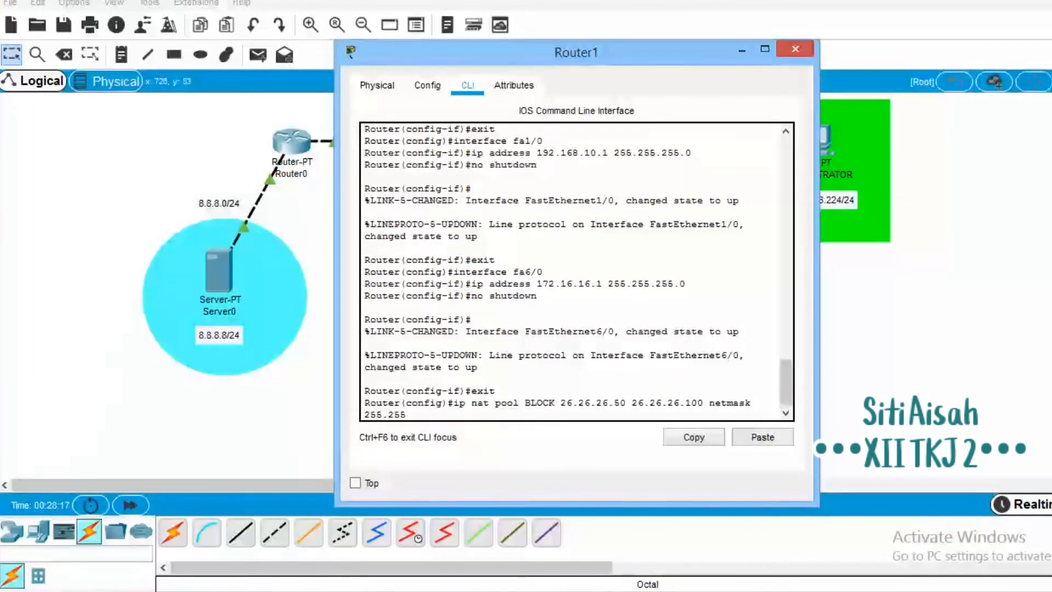
{"action": "type", "text": ".255.0"}
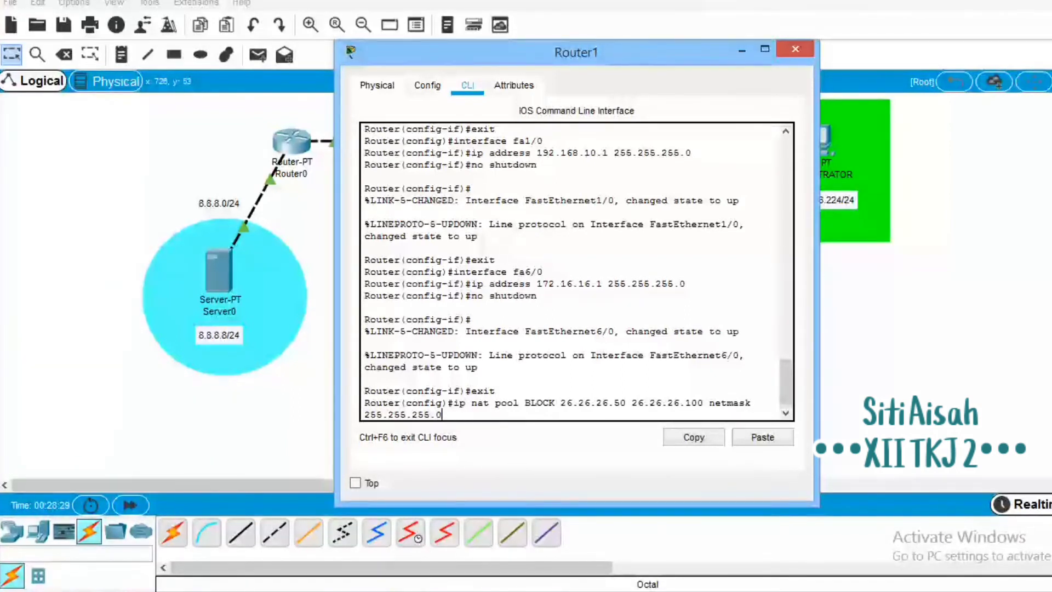
{"action": "scroll", "coordinate": [570, 272], "scroll_direction": "up", "scroll_amount": 1}
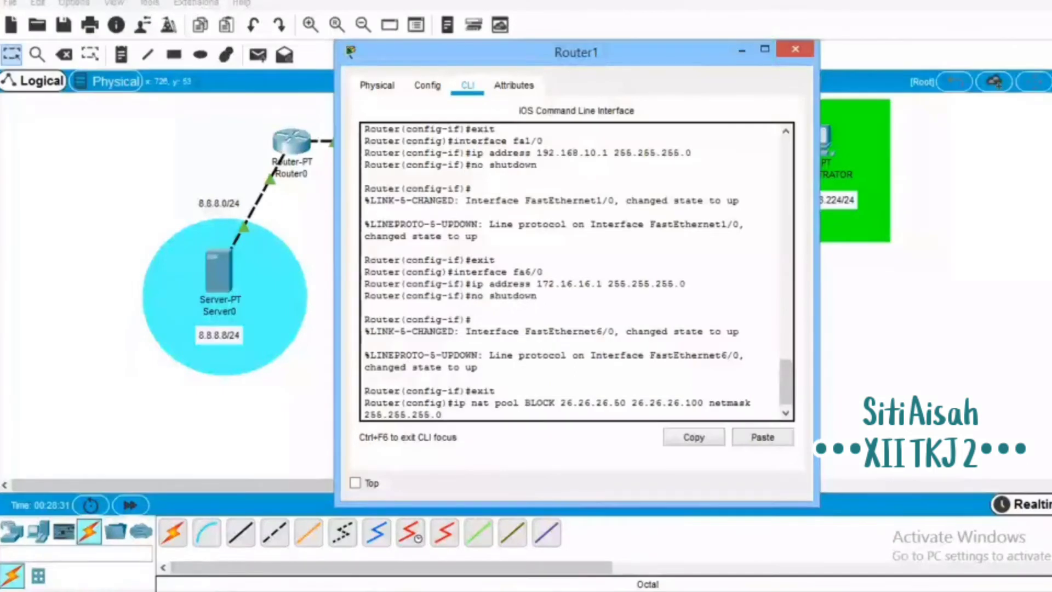
{"action": "type", "text": "ig)#"}
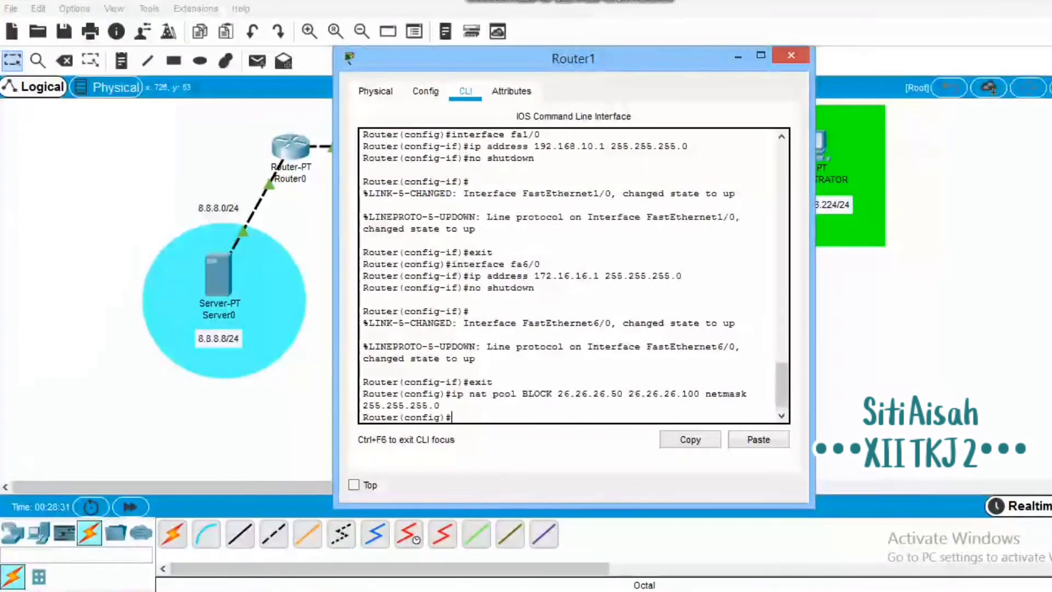
Configure inside source NAT on Router1 for access list 1 using pool BLOCK with overload.
{"action": "type", "text": "ip n"}
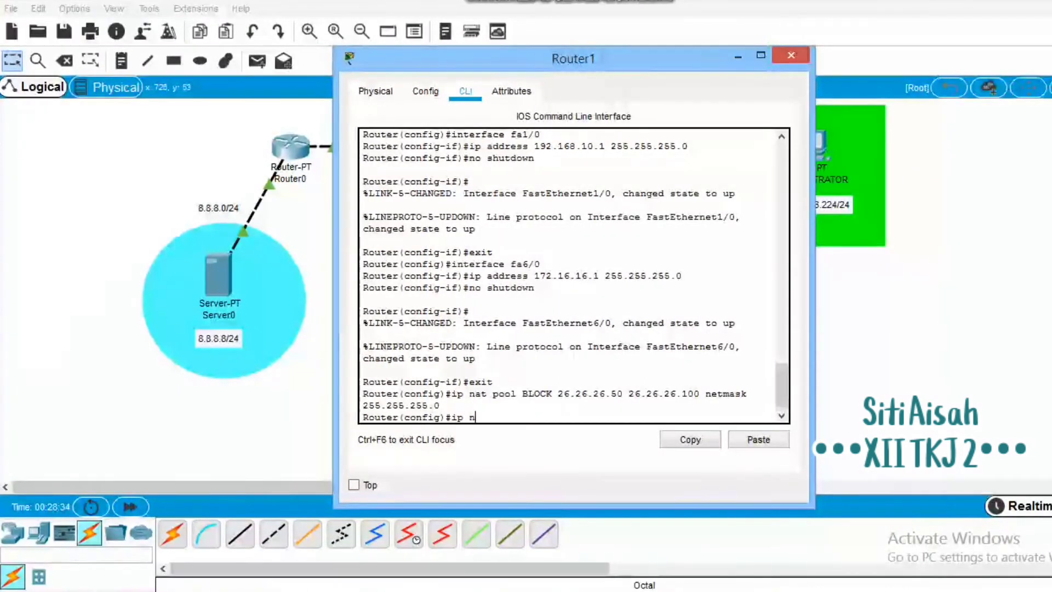
{"action": "type", "text": "at insi"}
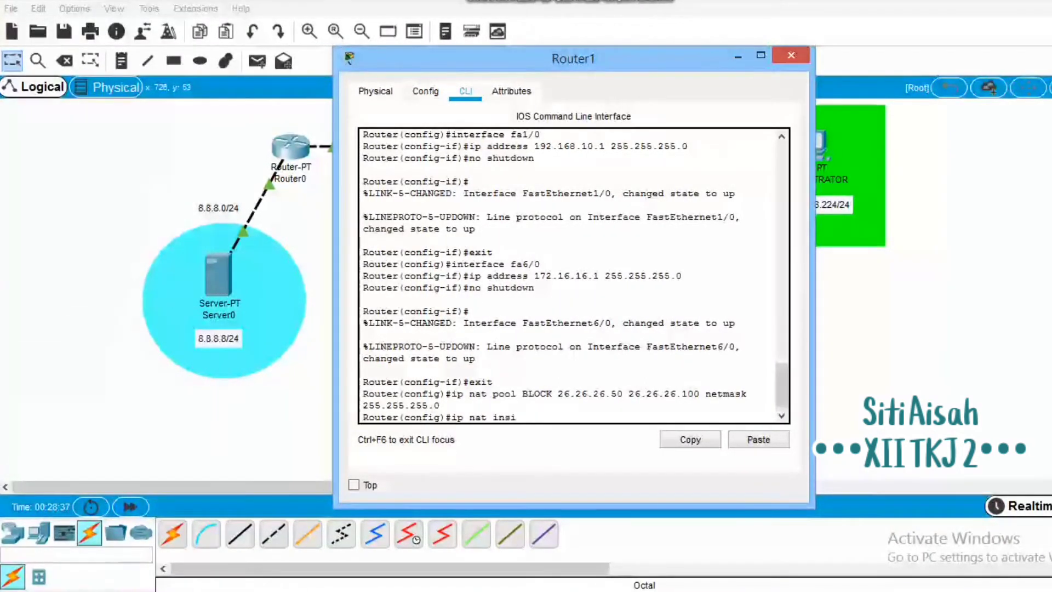
{"action": "type", "text": "de source"}
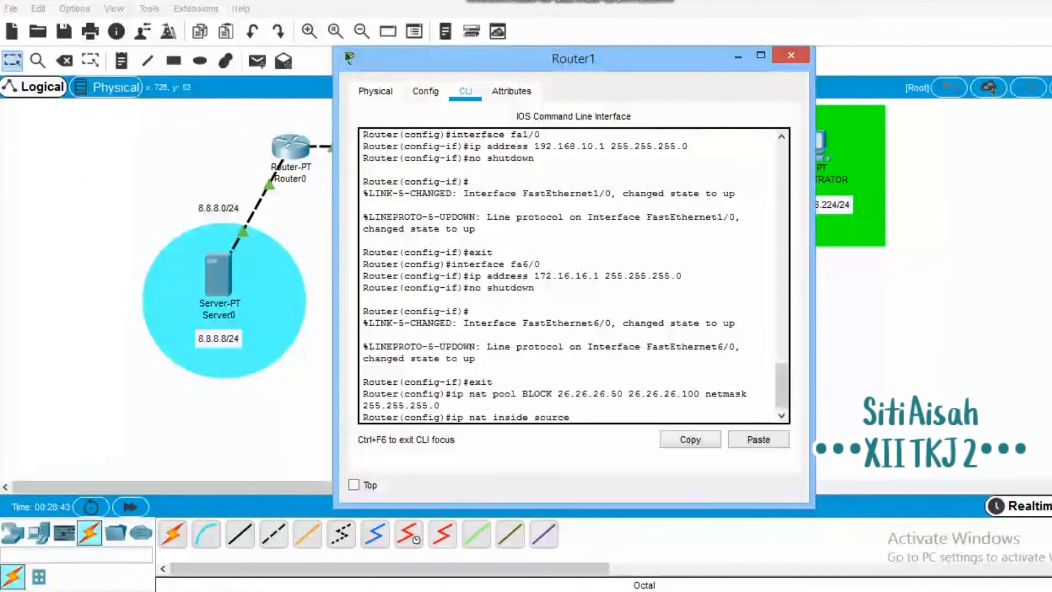
{"action": "type", "text": " list 1"}
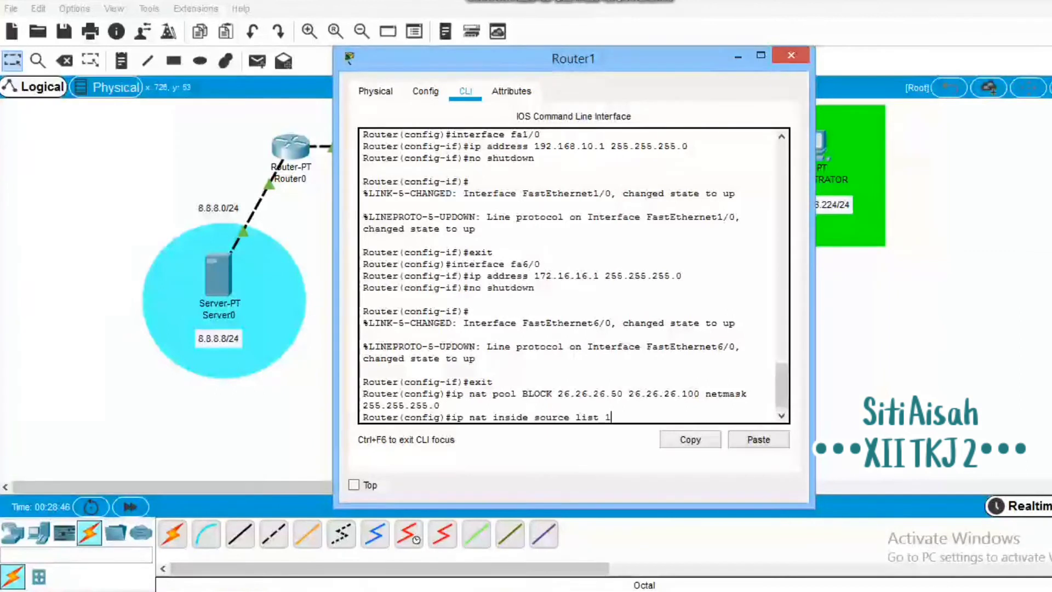
{"action": "type", "text": " pool "}
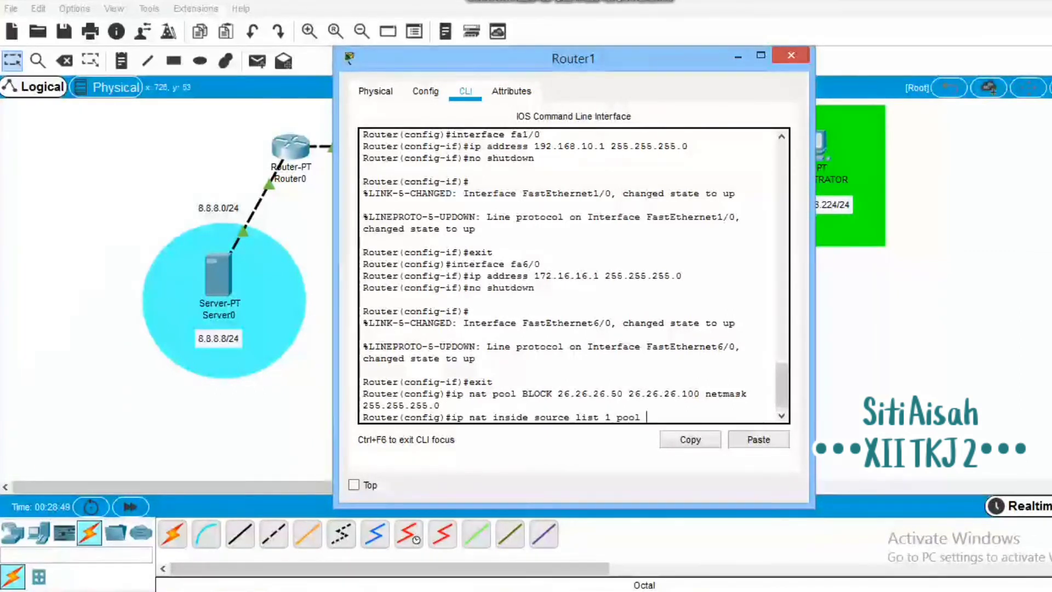
{"action": "type", "text": "BLOCK"}
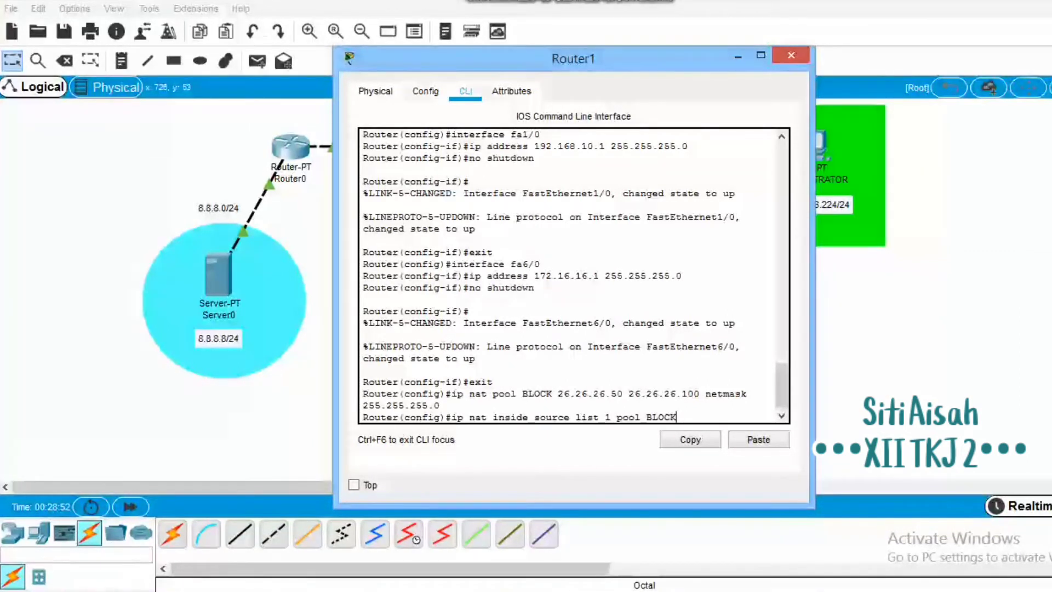
{"action": "type", "text": " over"}
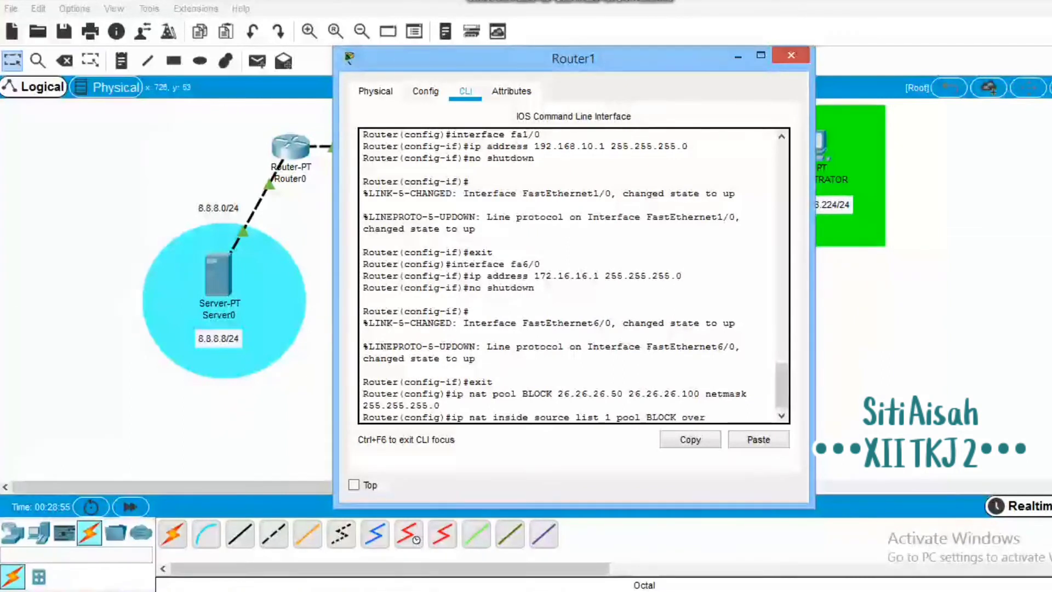
{"action": "type", "text": "load"}
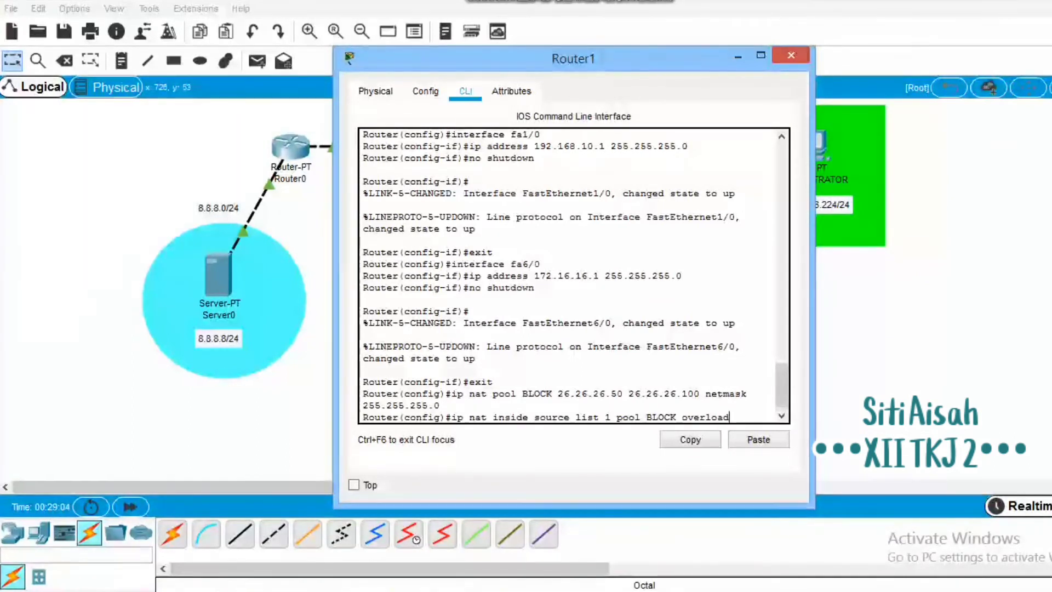
{"action": "key", "text": "Return"}
{"action": "type", "text": "ig)#i"}
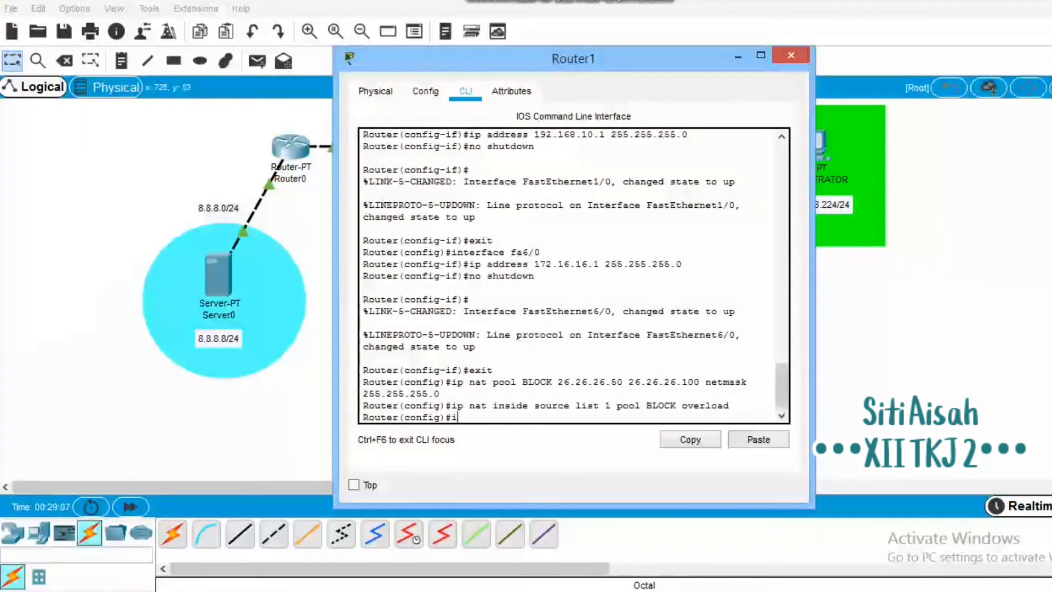
{"action": "type", "text": "p na"}
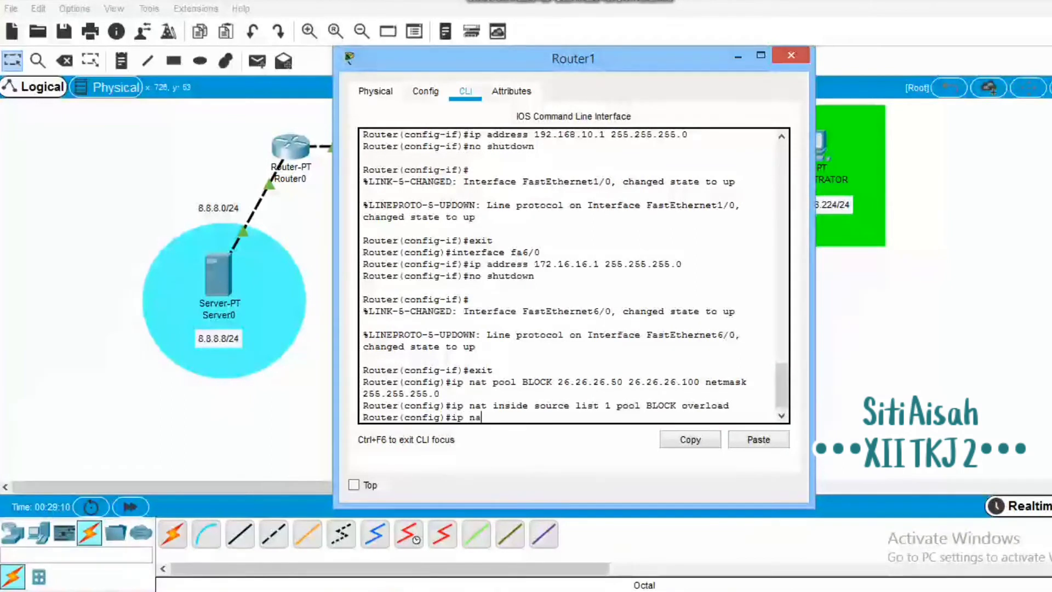
{"action": "type", "text": "t"}
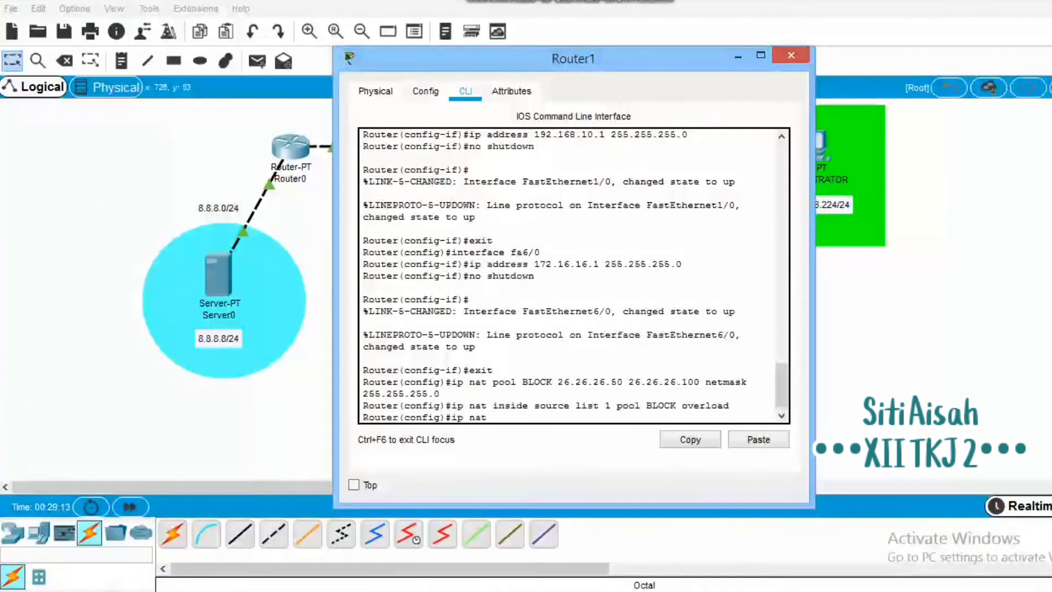
{"action": "key", "text": "BackSpace"}
{"action": "key", "text": "BackSpace"}
{"action": "key", "text": "BackSpace"}
{"action": "key", "text": "BackSpace"}
{"action": "key", "text": "BackSpace"}
{"action": "key", "text": "BackSpace"}
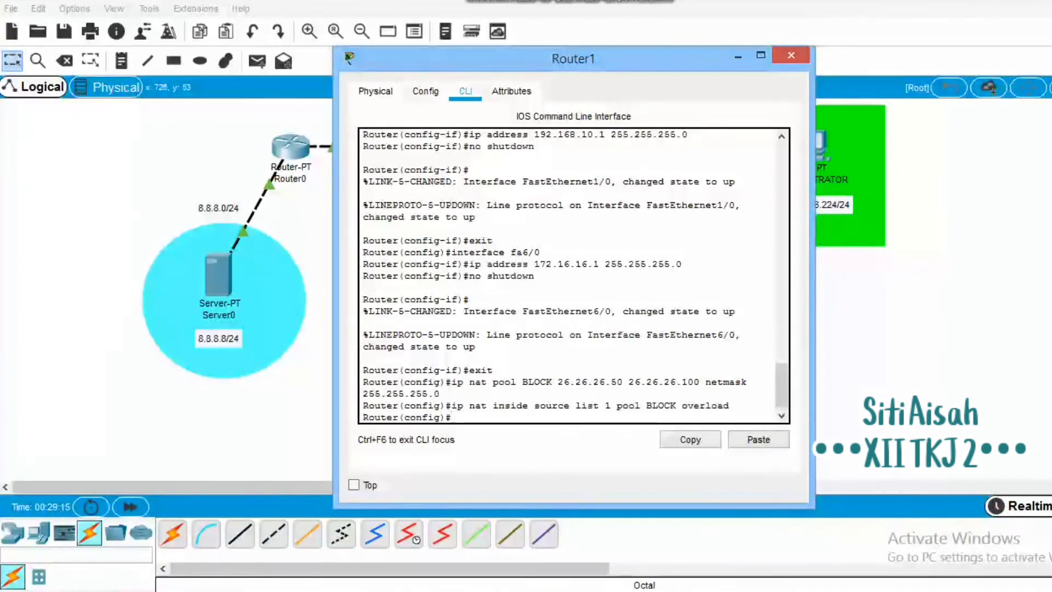
Add an access-list 1 entry on Router1 permitting network 192.168.10.0 with wildcard mask 0.0.0.255.
{"action": "type", "text": "acc"}
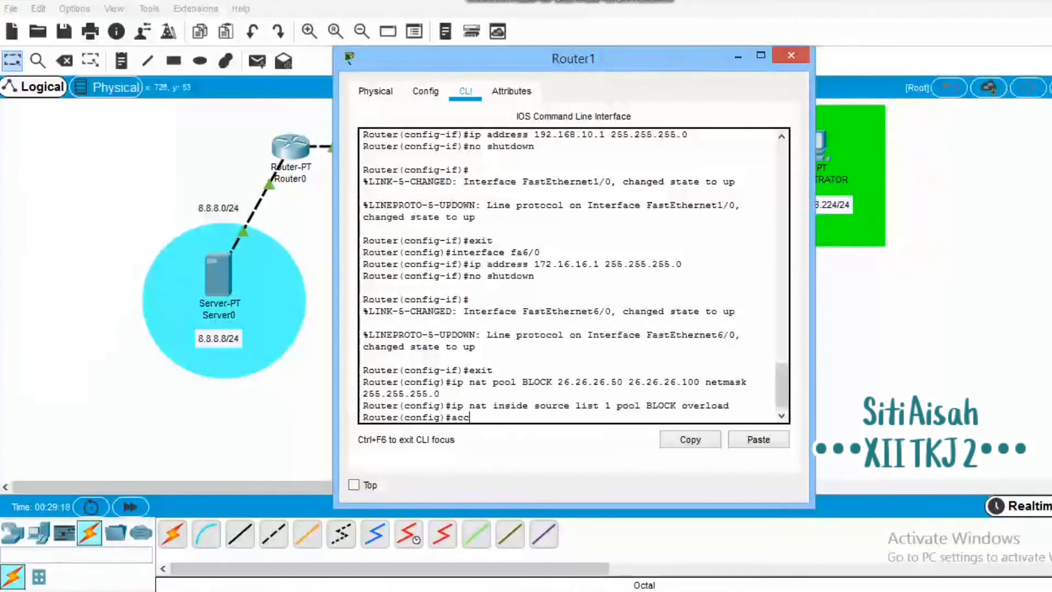
{"action": "type", "text": "ess-lis"}
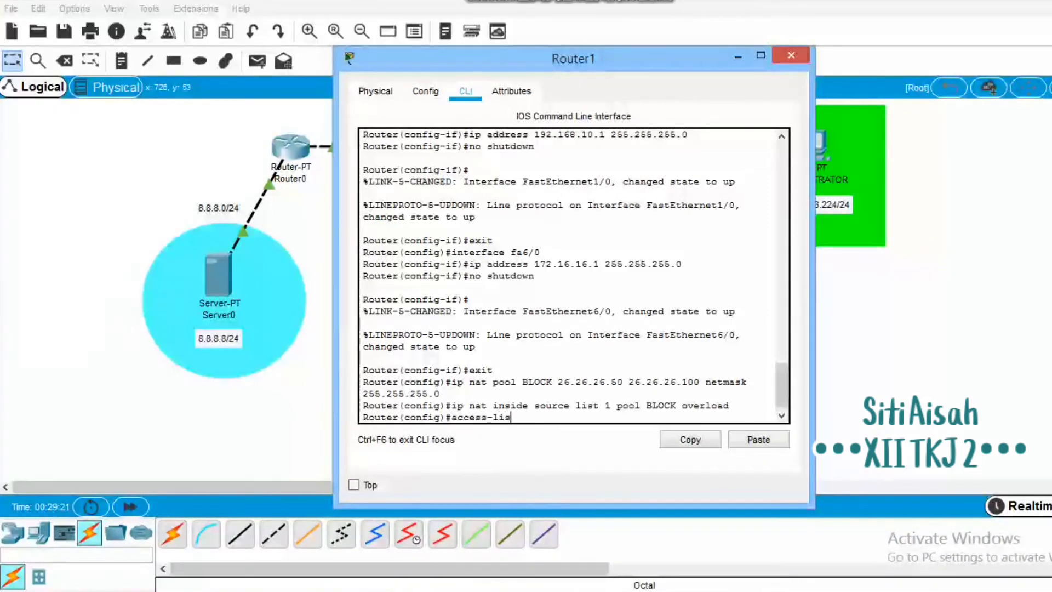
{"action": "type", "text": "t 1 "}
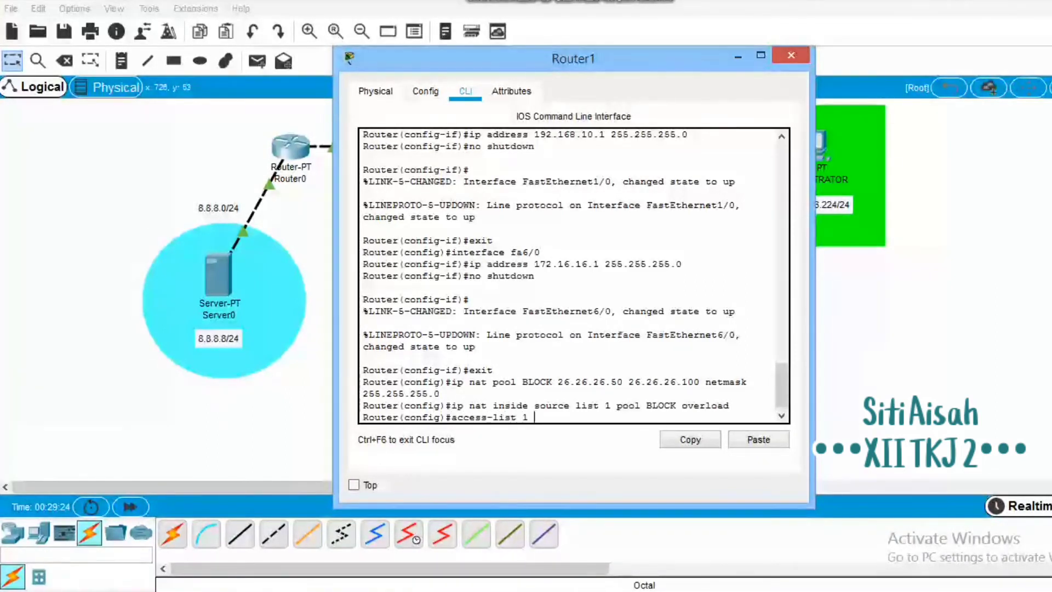
{"action": "type", "text": "permit"}
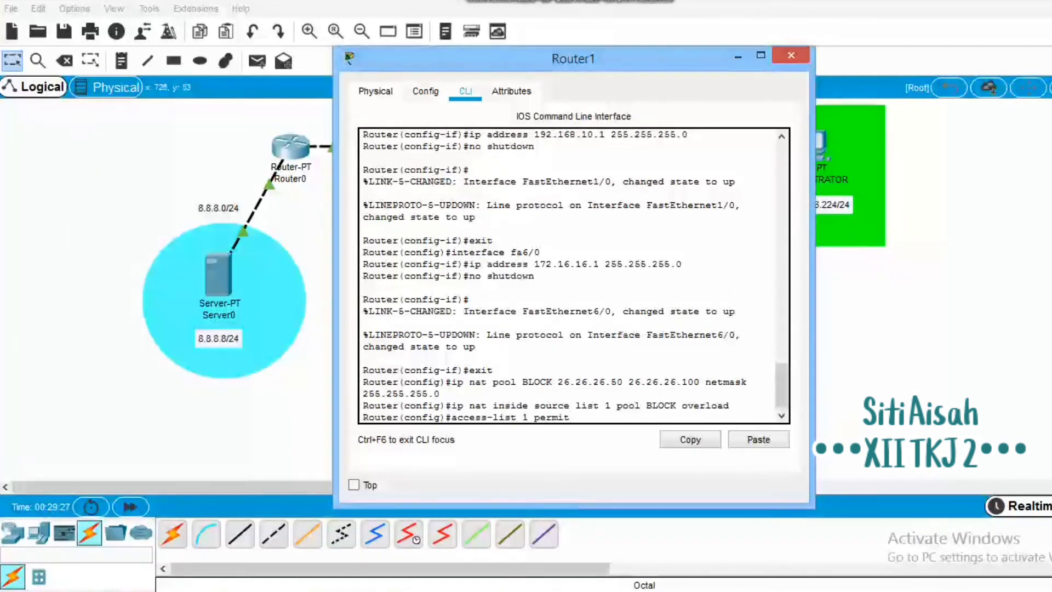
{"action": "type", "text": " 192."}
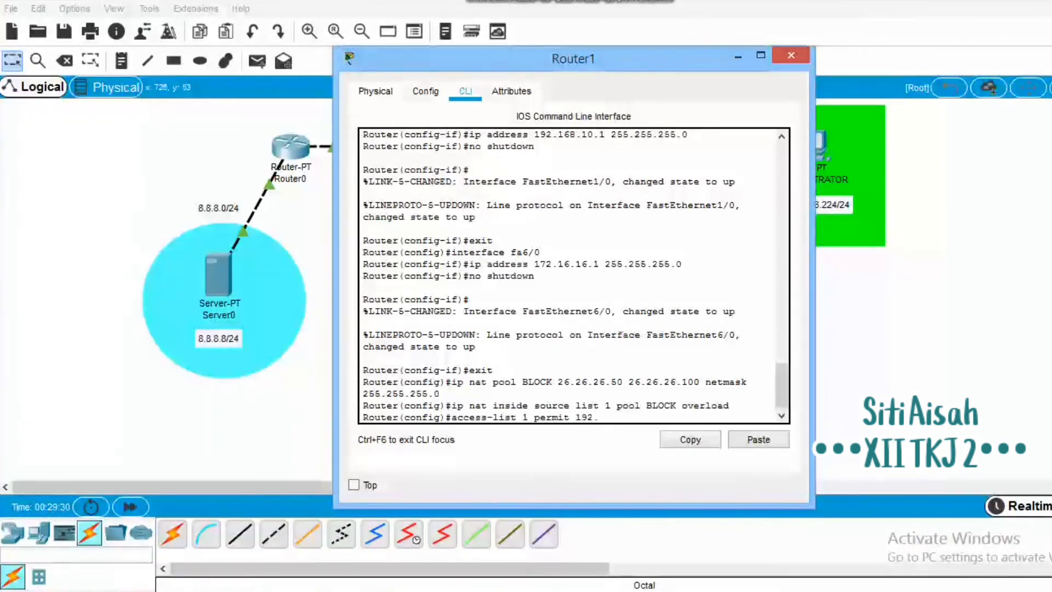
{"action": "type", "text": "168.1"}
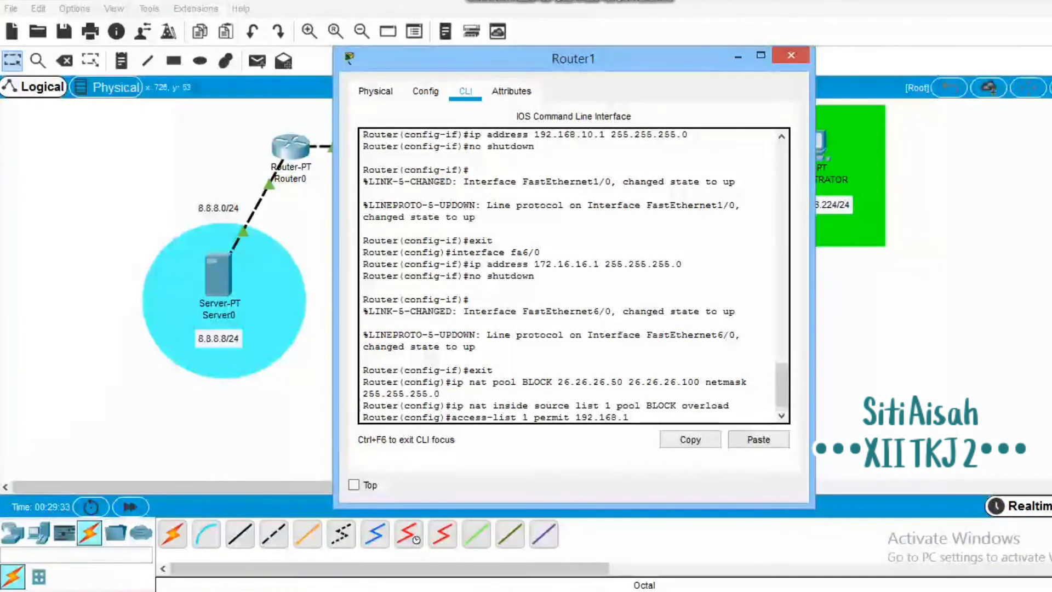
{"action": "type", "text": "0.0"}
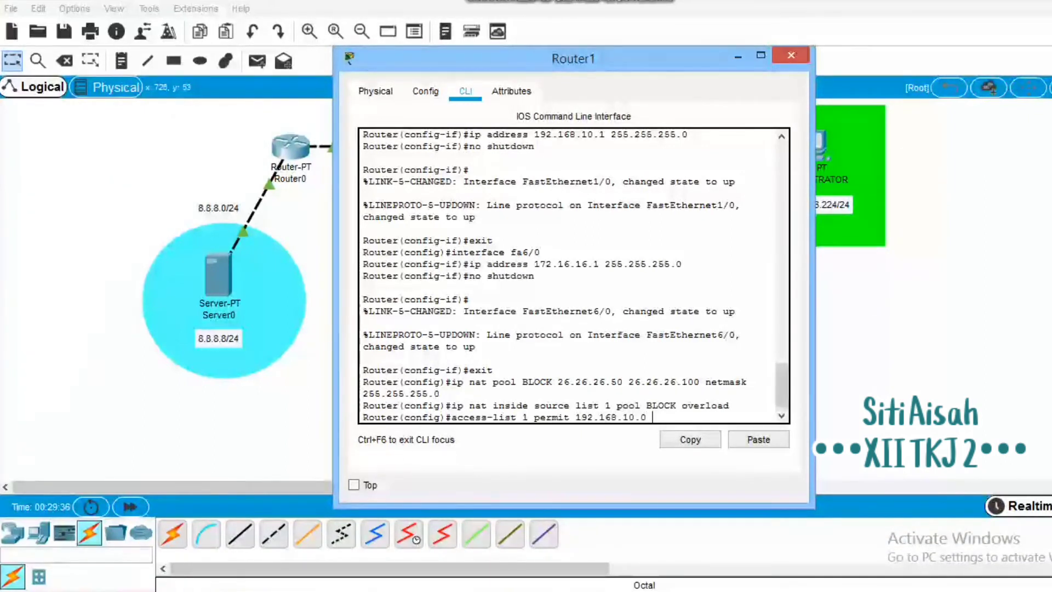
{"action": "type", "text": " 0."}
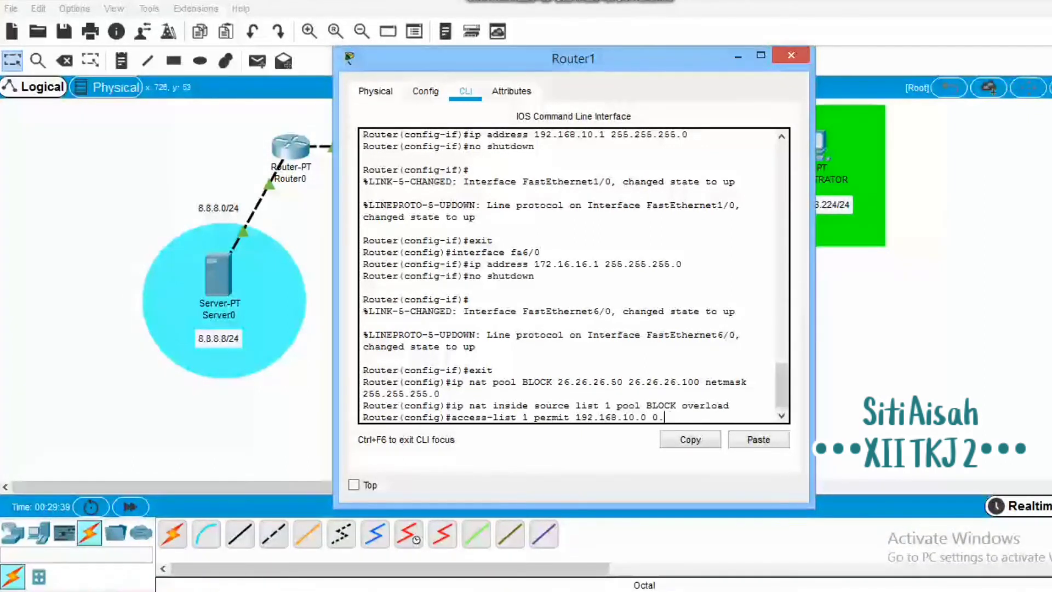
{"action": "type", "text": "0.0."}
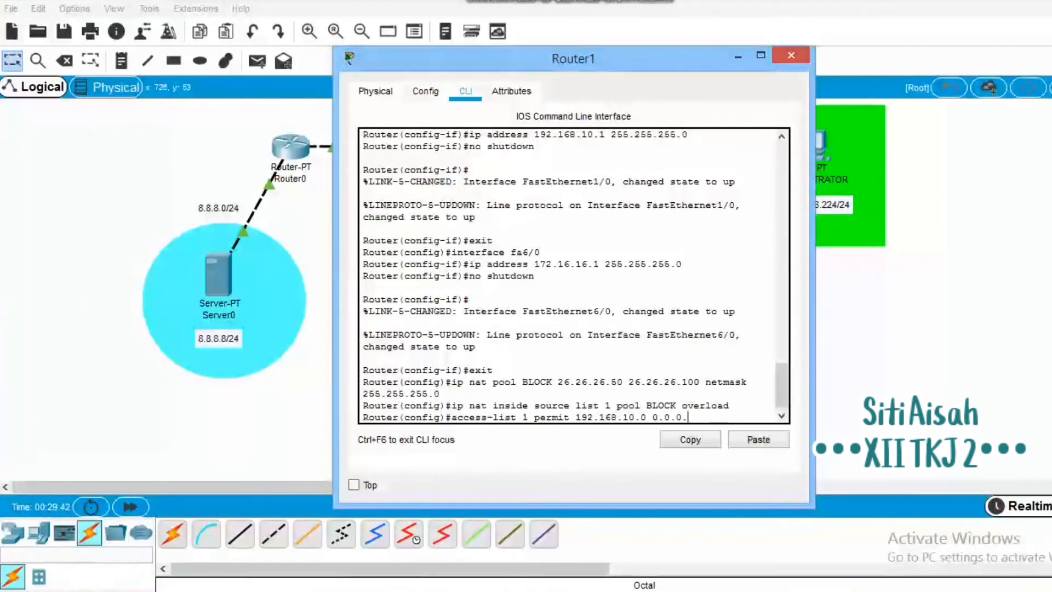
{"action": "type", "text": "255"}
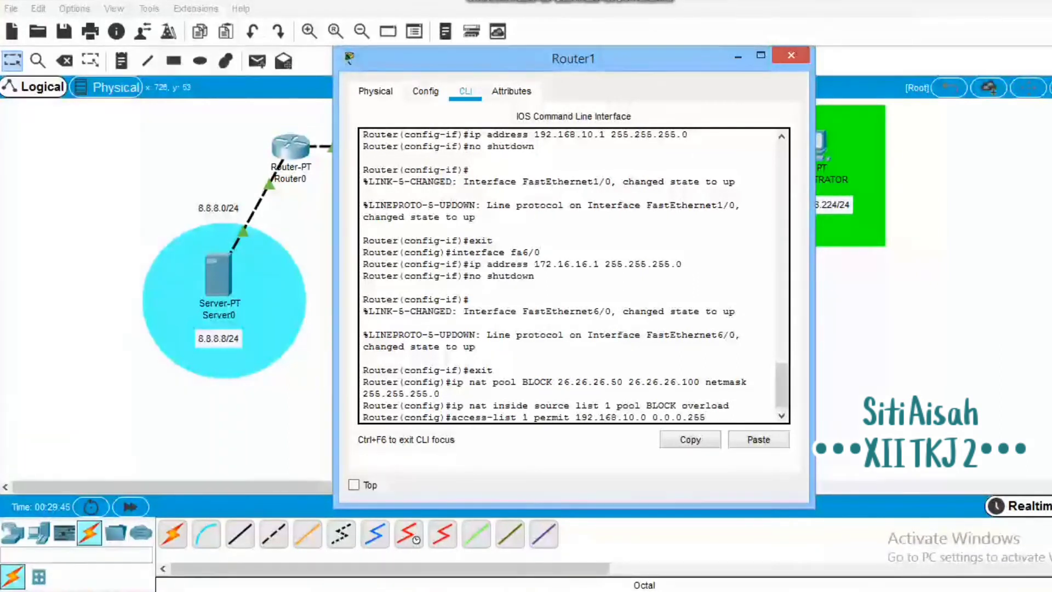
{"action": "key", "text": "Return"}
Add an access-list 1 entry on Router1 permitting network 172.16.16.0 with wildcard mask 0.0.0.255.
{"action": "type", "text": "acc"}
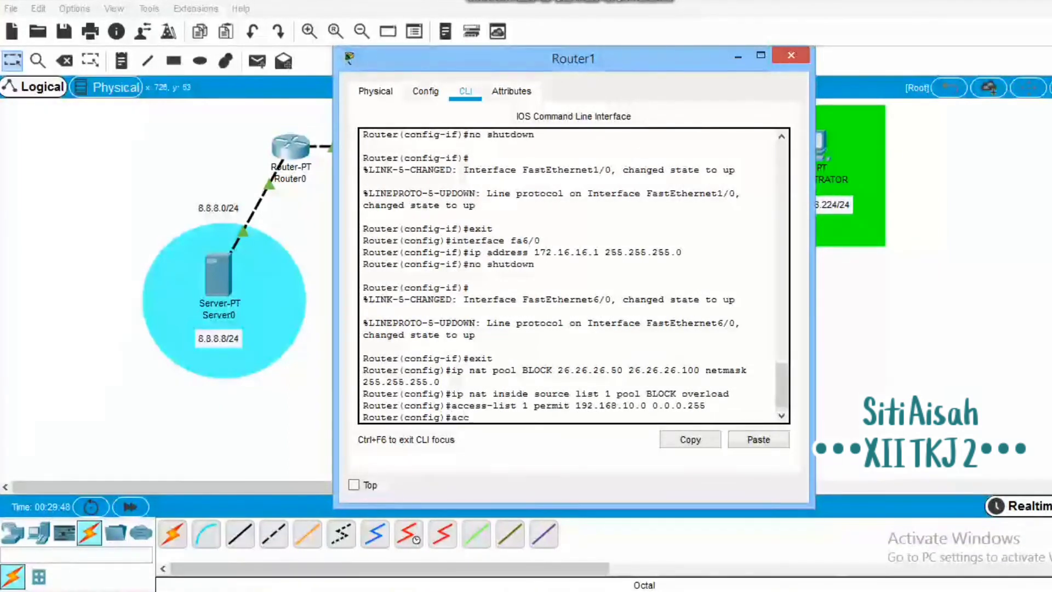
{"action": "type", "text": "ess"}
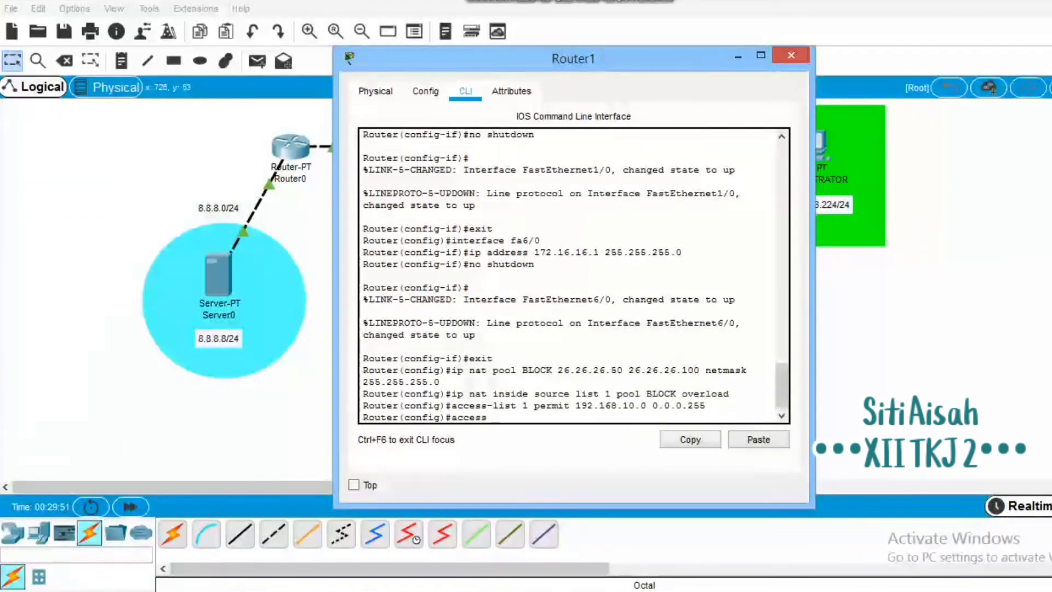
{"action": "type", "text": "-list 1 permit"}
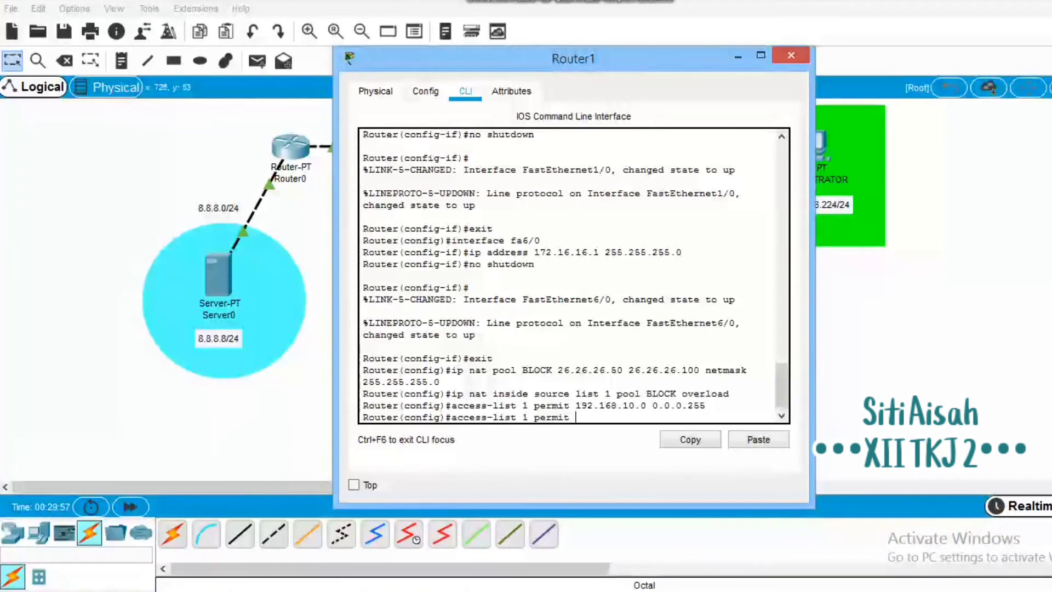
{"action": "type", "text": " 1"}
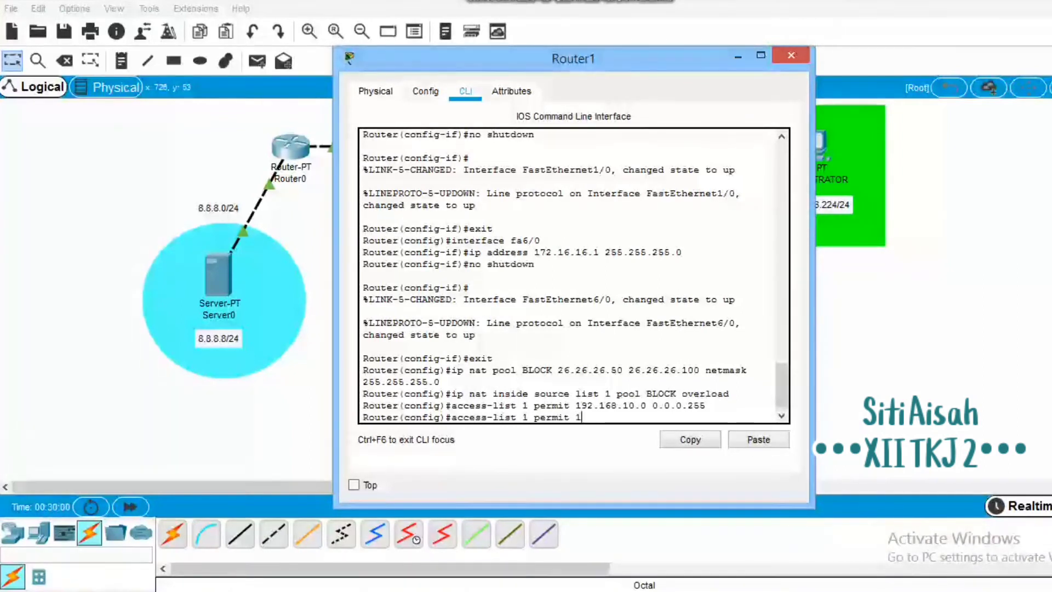
{"action": "type", "text": "72.1"}
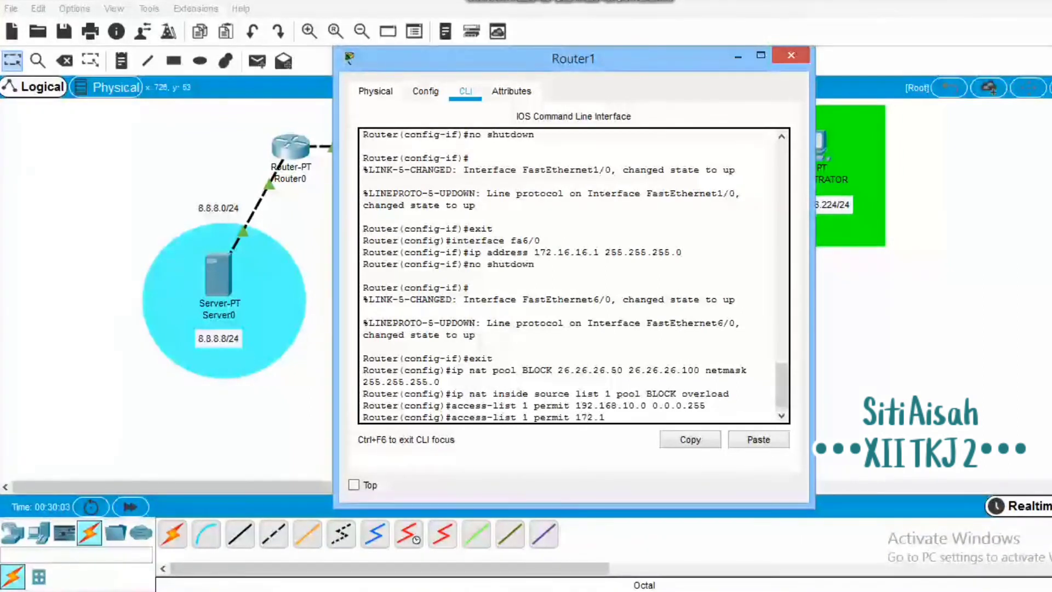
{"action": "type", "text": "6.16."}
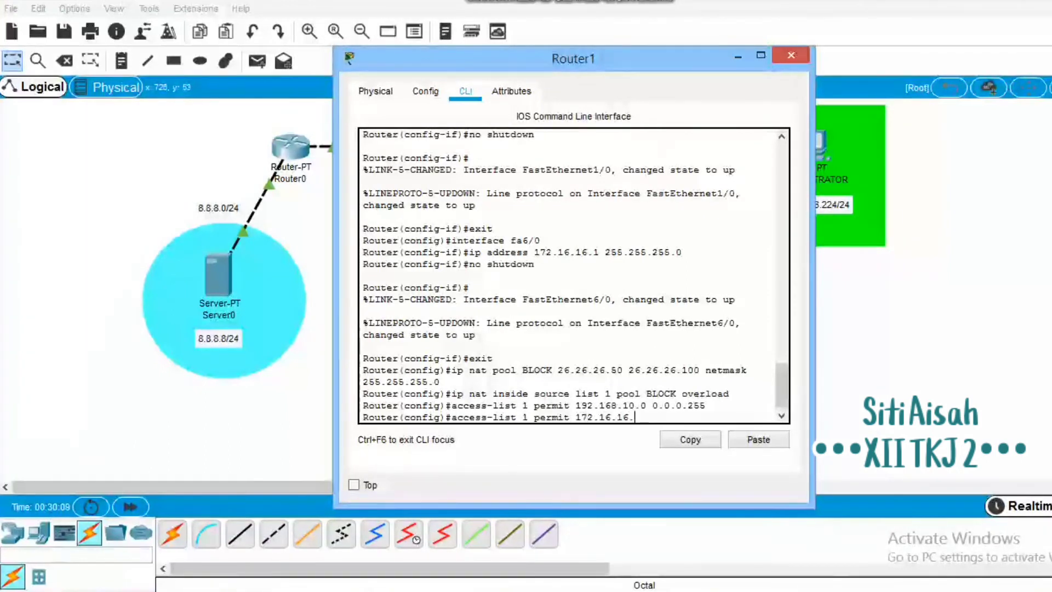
{"action": "type", "text": "0 0"}
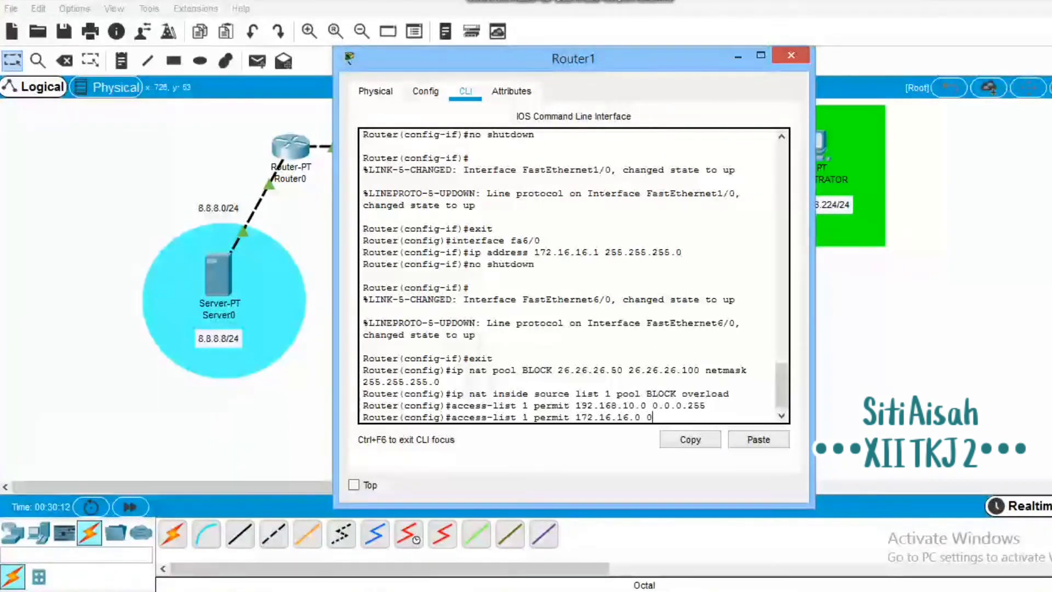
{"action": "type", "text": ".0.0.2"}
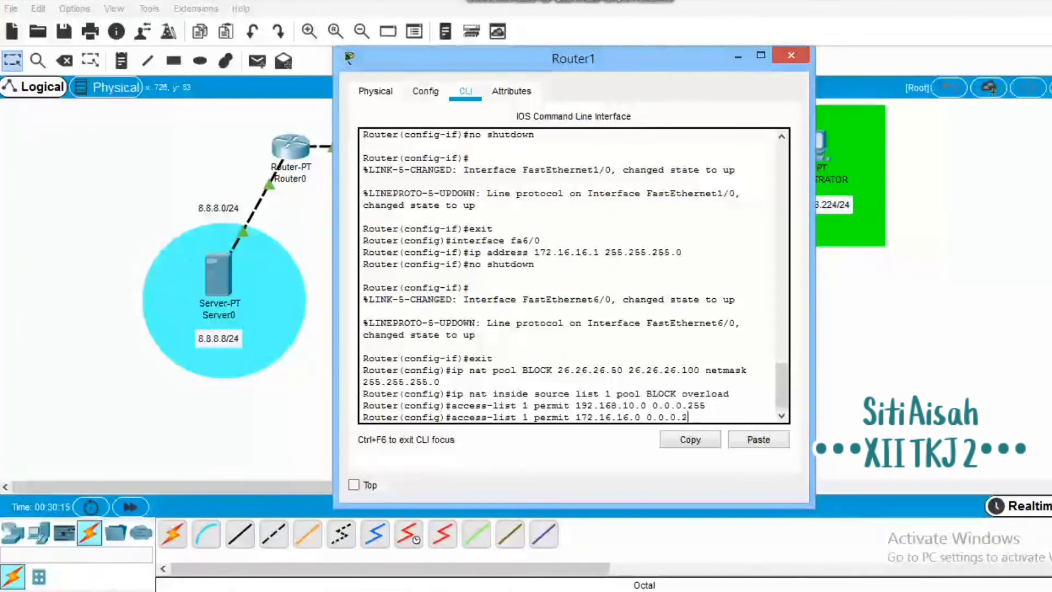
{"action": "type", "text": "55"}
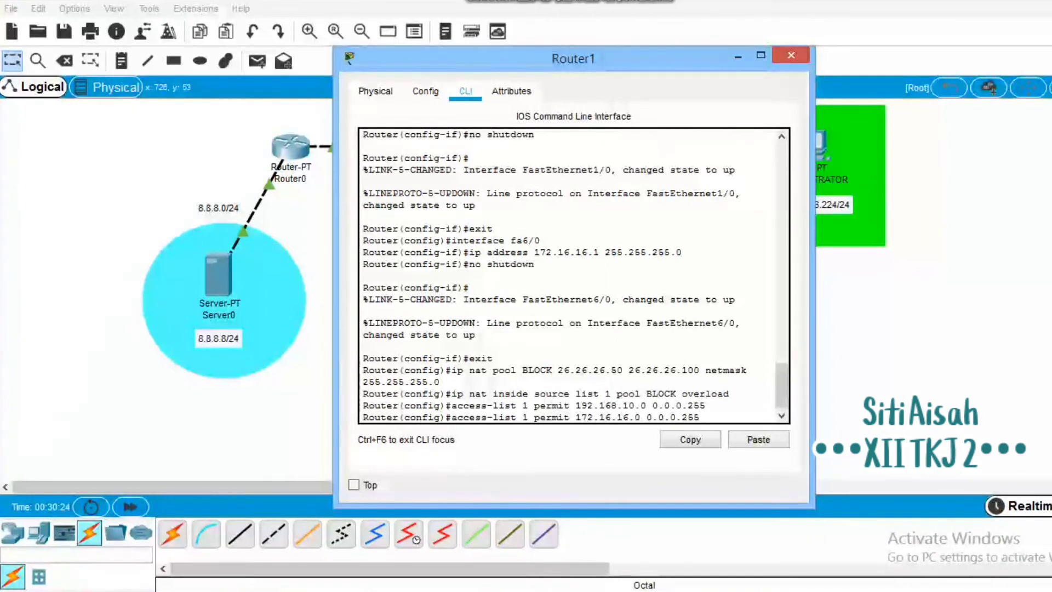
{"action": "key", "text": "Return"}
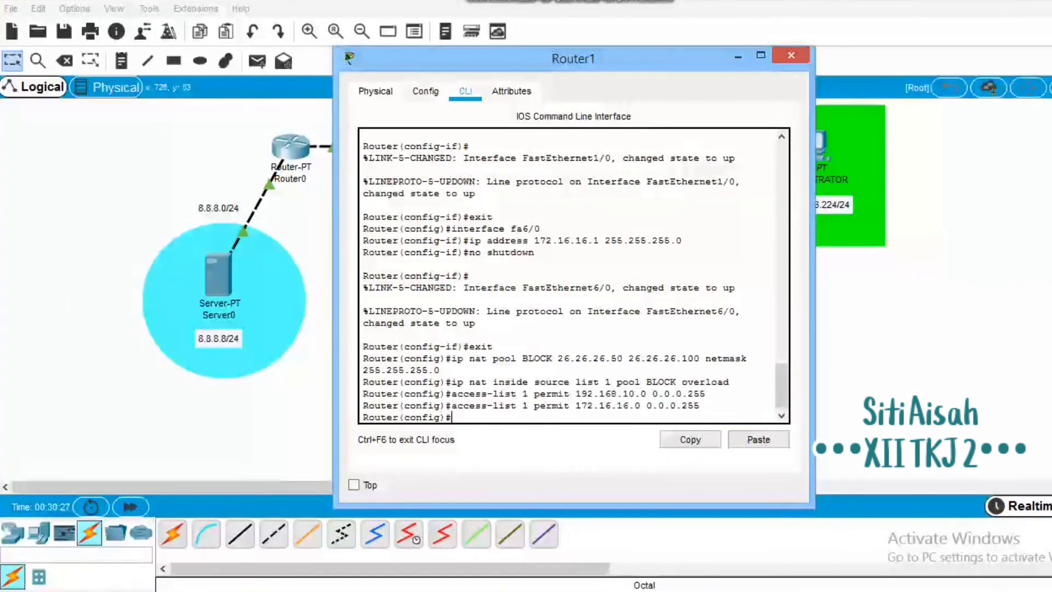
Set Router1's interface fa0/0 as the NAT outside interface and exit to global configuration mode.
{"action": "type", "text": "int"}
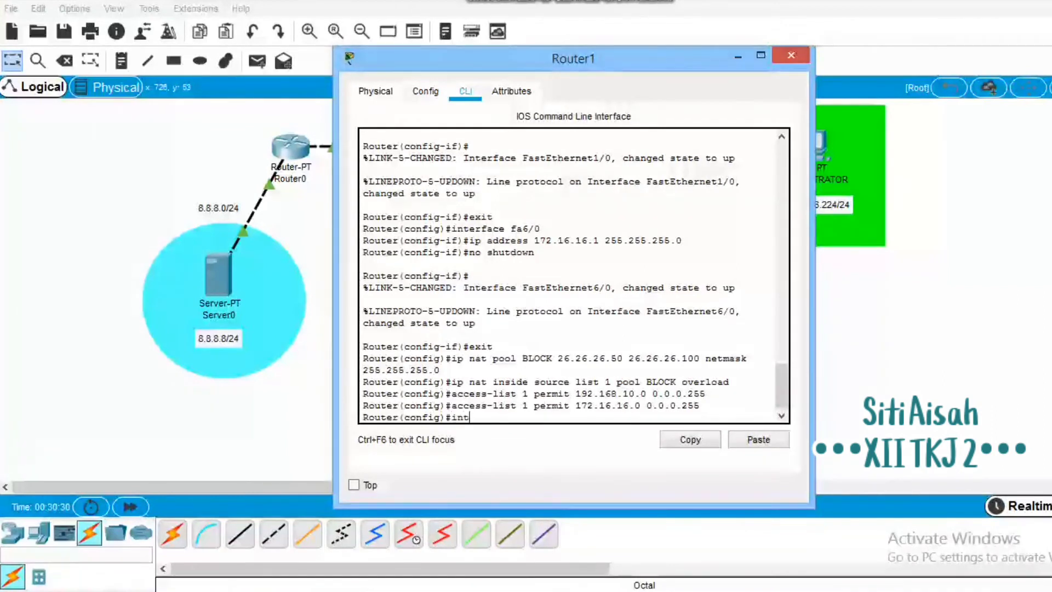
{"action": "type", "text": "erface fa"}
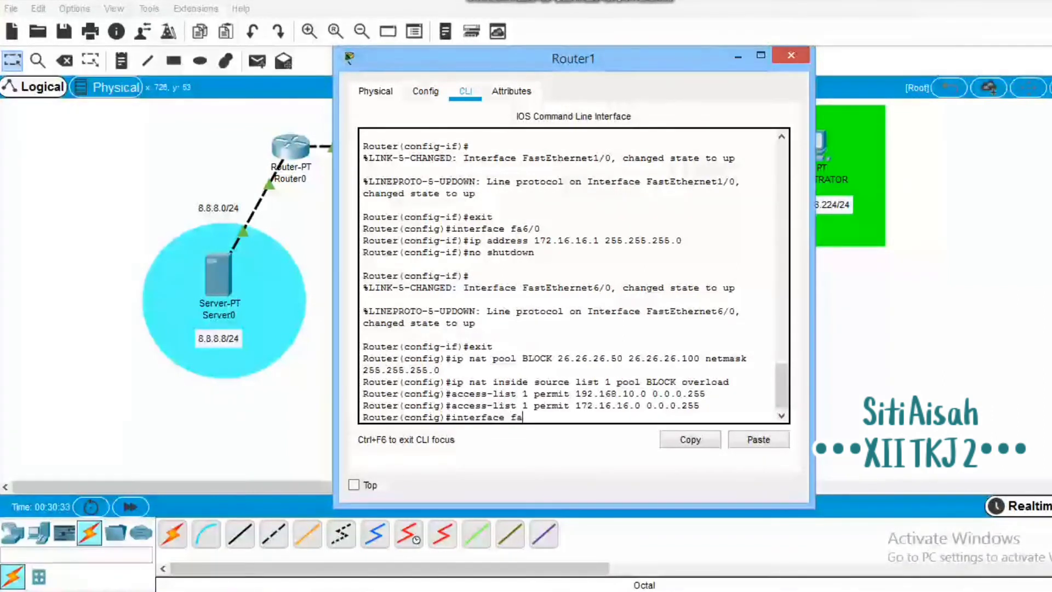
{"action": "type", "text": "0/0"}
{"action": "key", "text": "Return"}
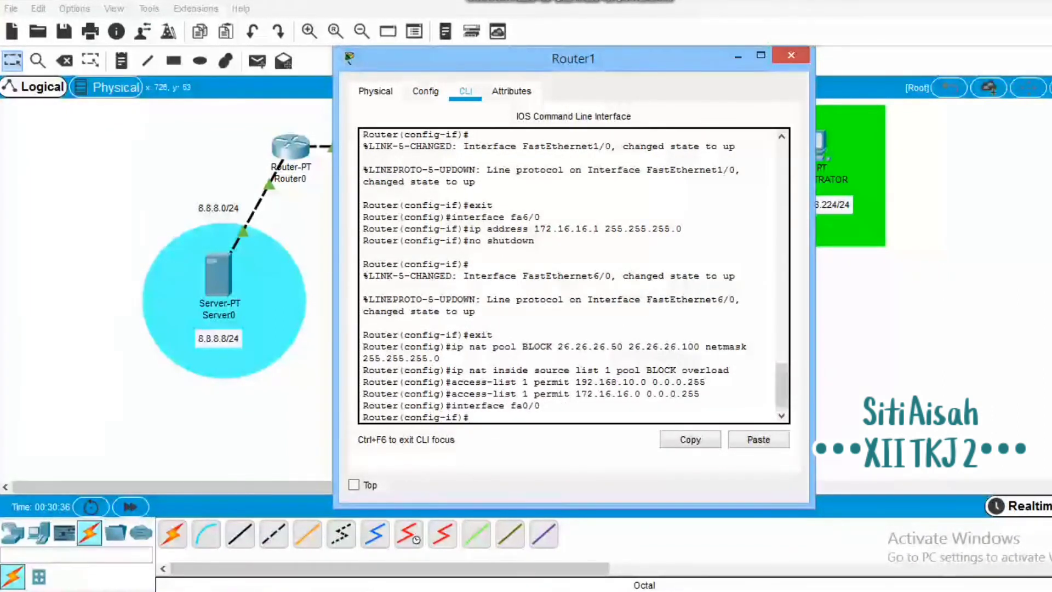
{"action": "type", "text": "ip nat o"}
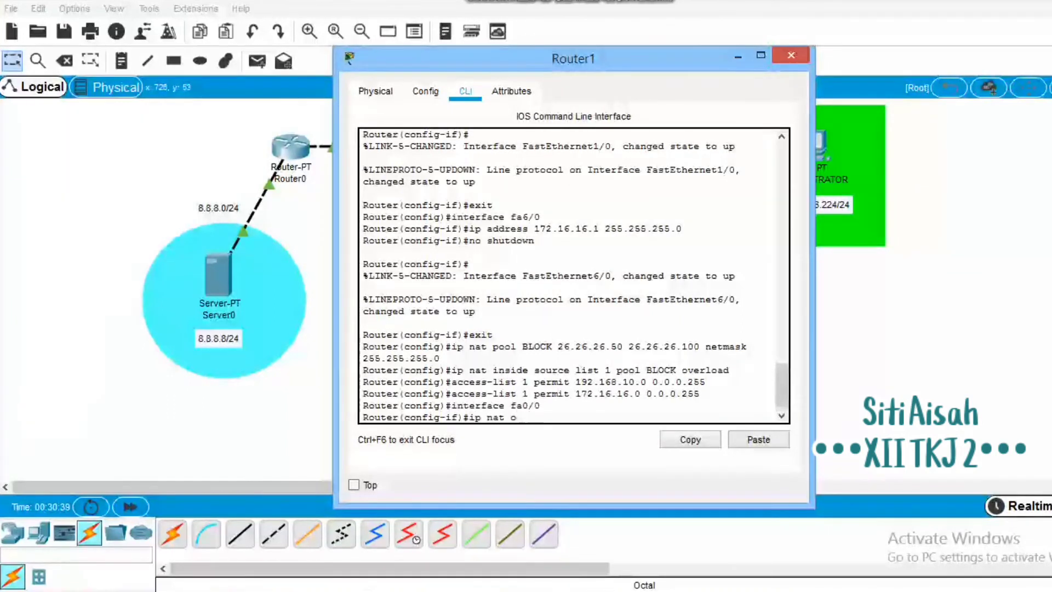
{"action": "type", "text": "utside"}
{"action": "key", "text": "Return"}
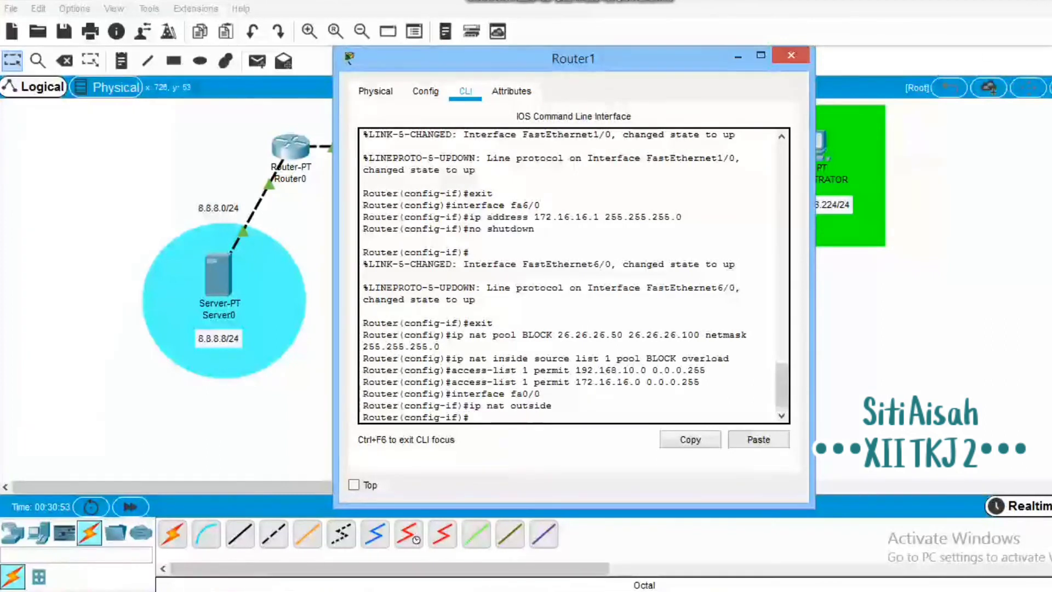
{"action": "type", "text": "exit"}
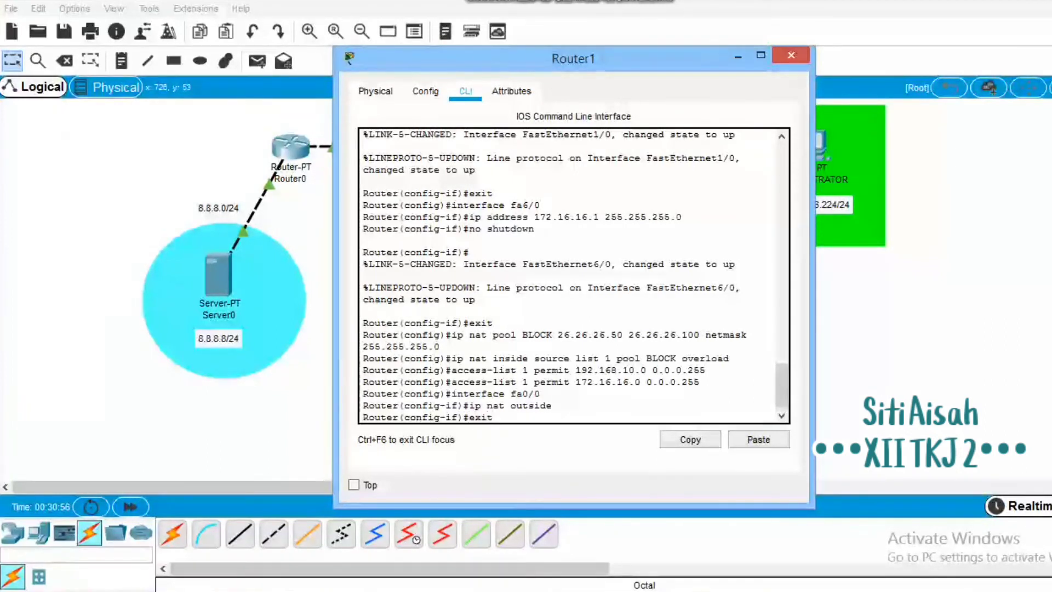
{"action": "key", "text": "Return"}
Set Router1's interface fa1/0 as a NAT inside interface and exit to global configuration mode.
{"action": "type", "text": "int"}
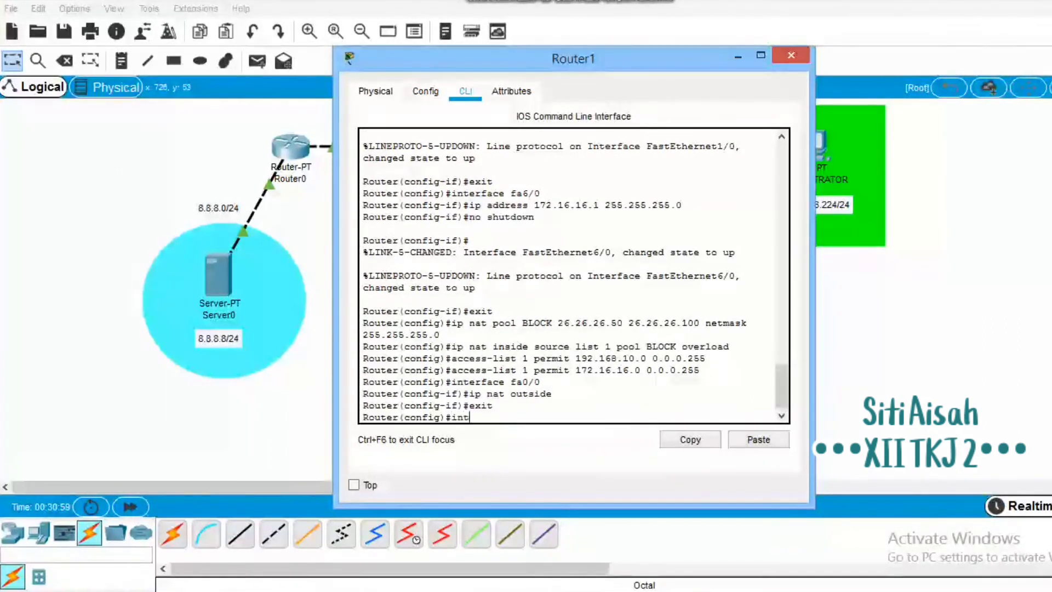
{"action": "type", "text": "erface fa1"}
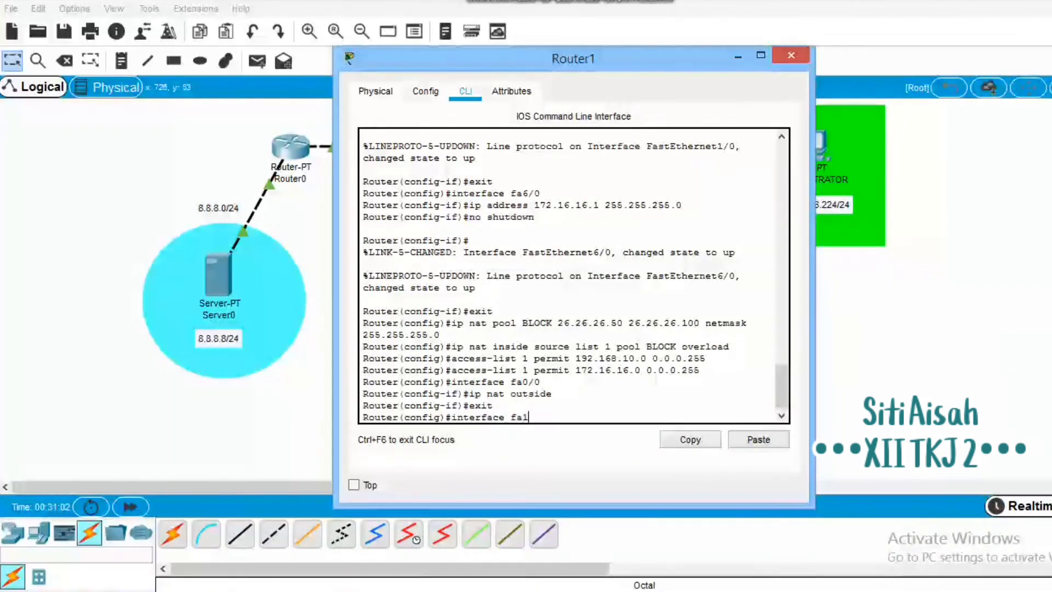
{"action": "type", "text": "/0"}
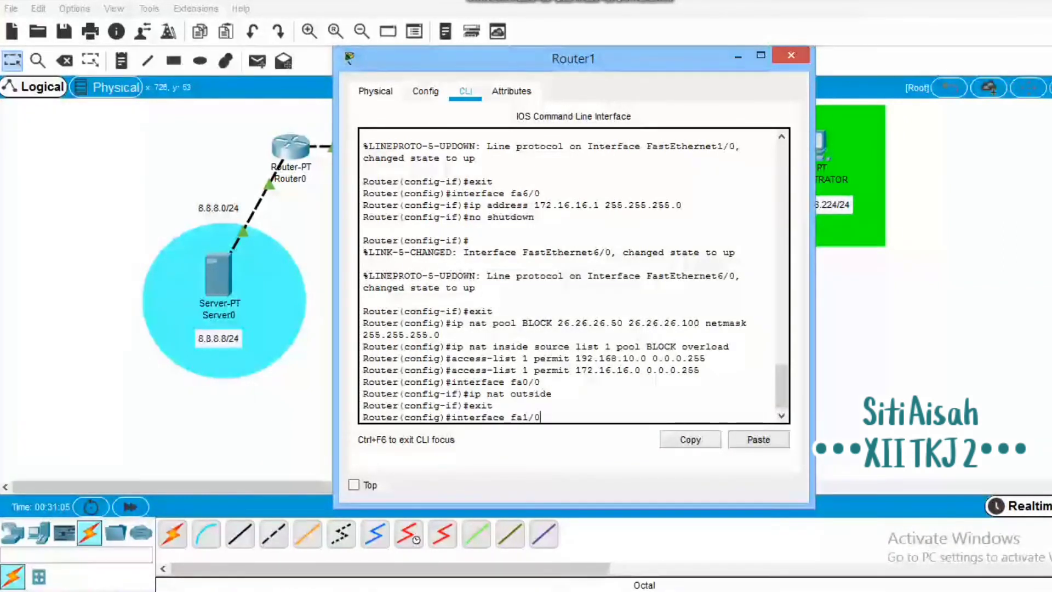
{"action": "key", "text": "Return"}
{"action": "type", "text": "ip na"}
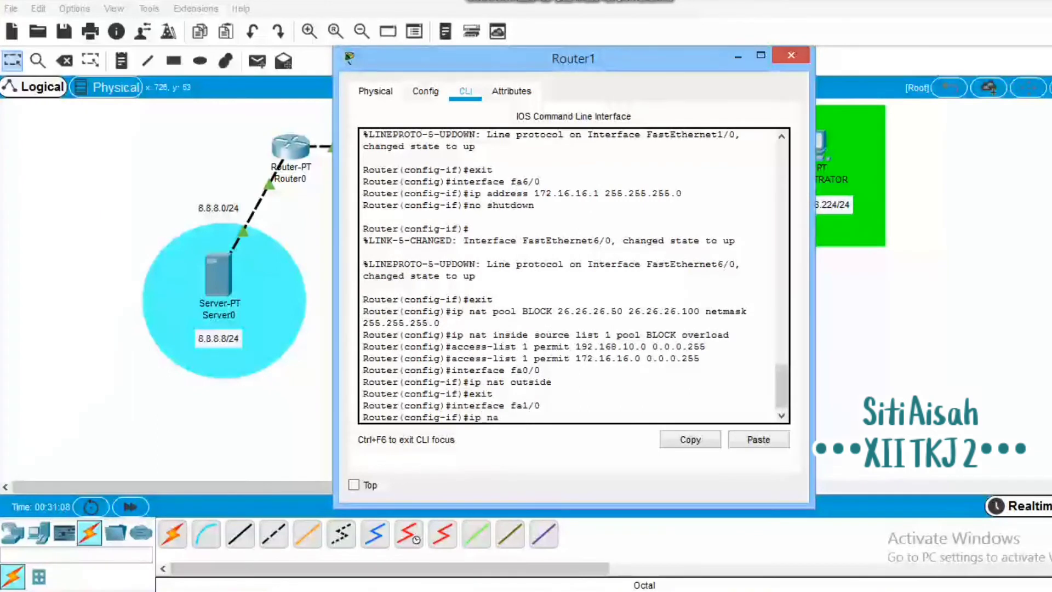
{"action": "type", "text": "t inside"}
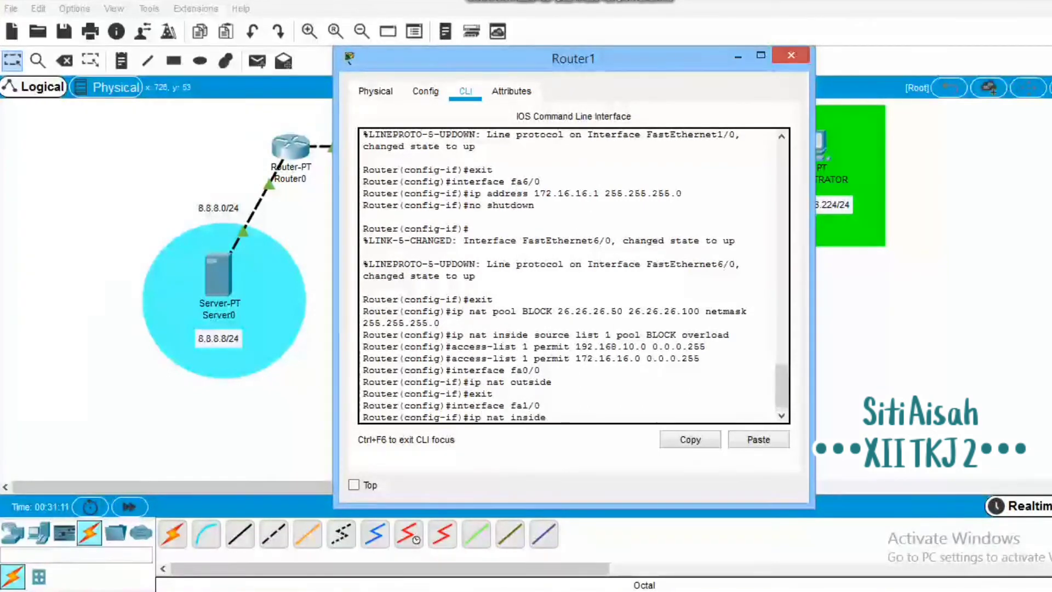
{"action": "key", "text": "Return"}
{"action": "type", "text": "outer(config-if)#"}
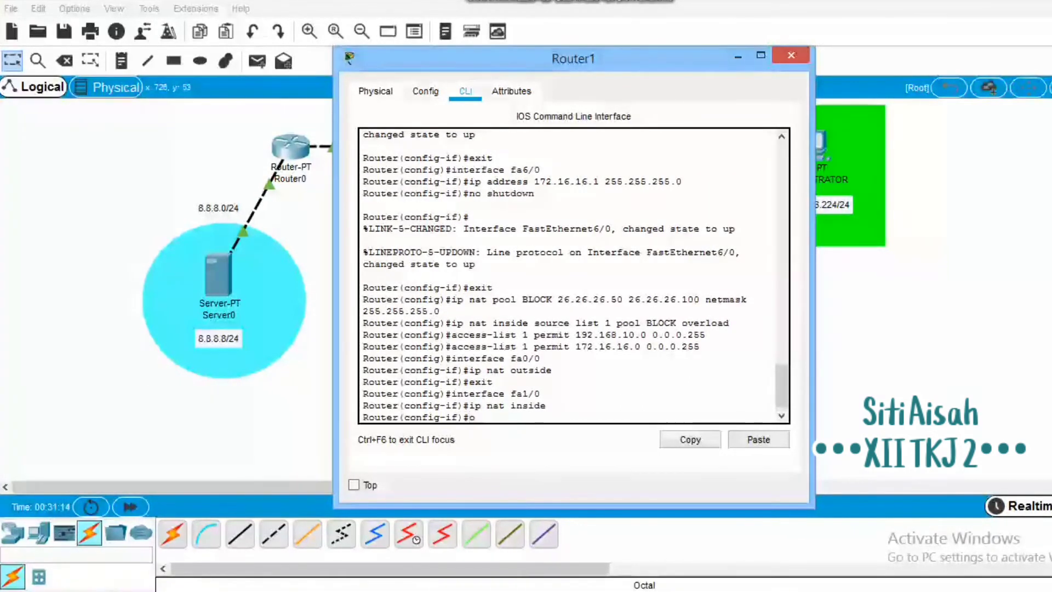
{"action": "key", "text": "BackSpace"}
{"action": "type", "text": "e"}
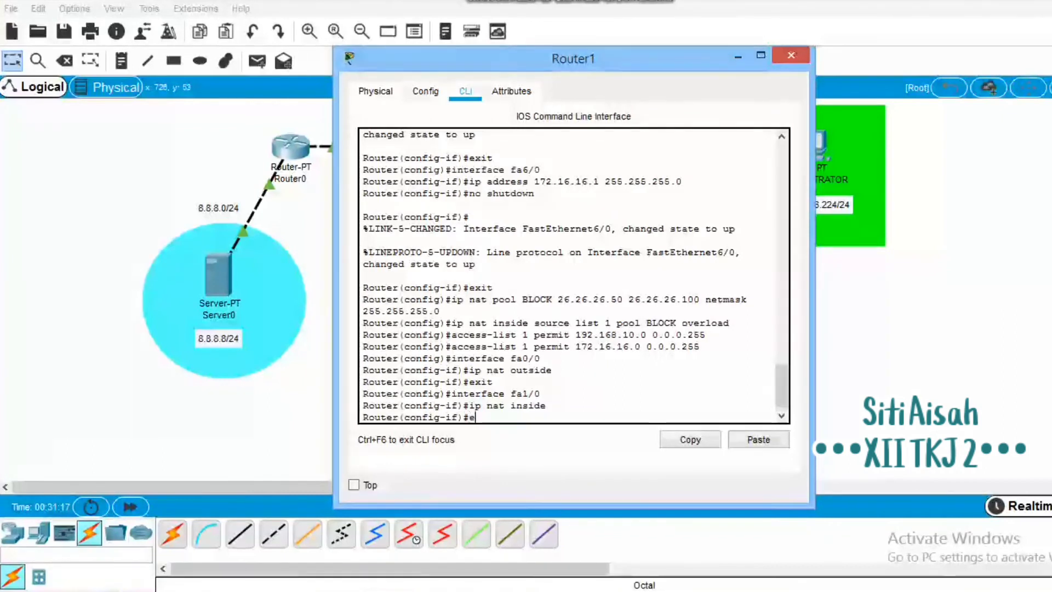
{"action": "type", "text": "xit"}
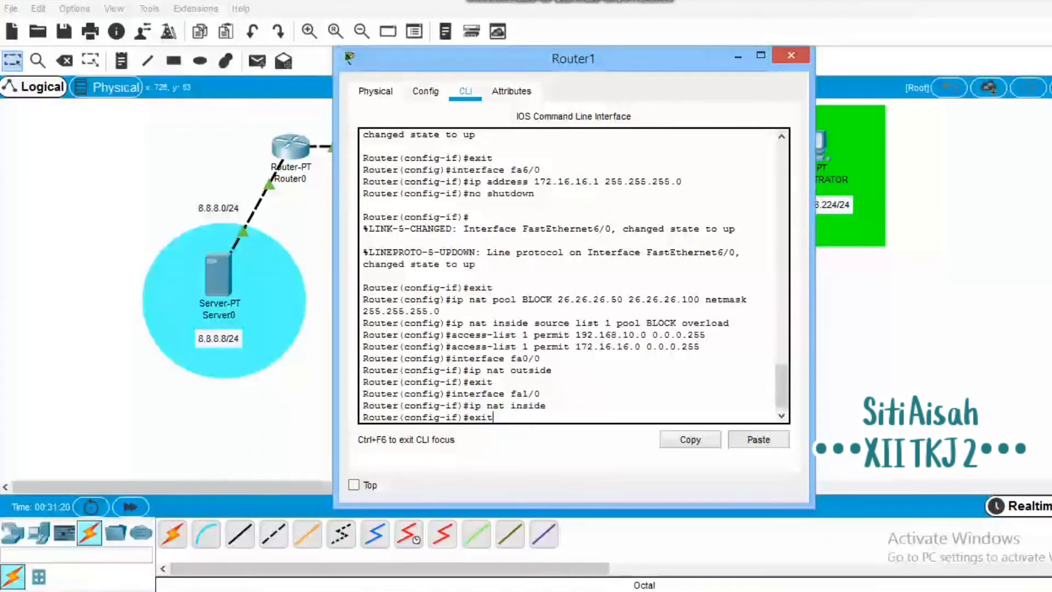
{"action": "key", "text": "Return"}
{"action": "type", "text": "ip b"}
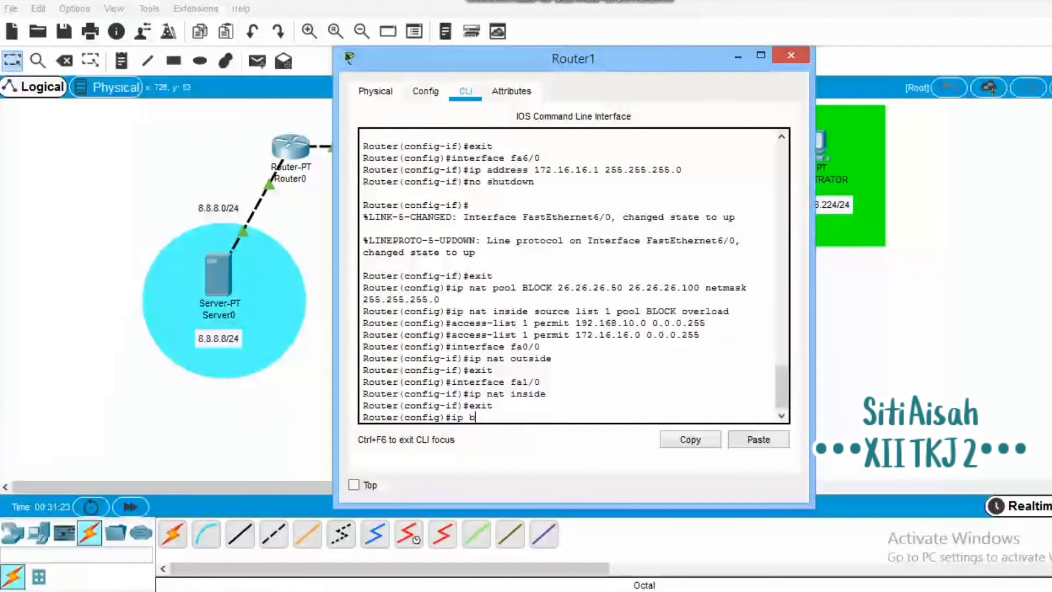
{"action": "key", "text": "BackSpace"}
{"action": "type", "text": "nat"}
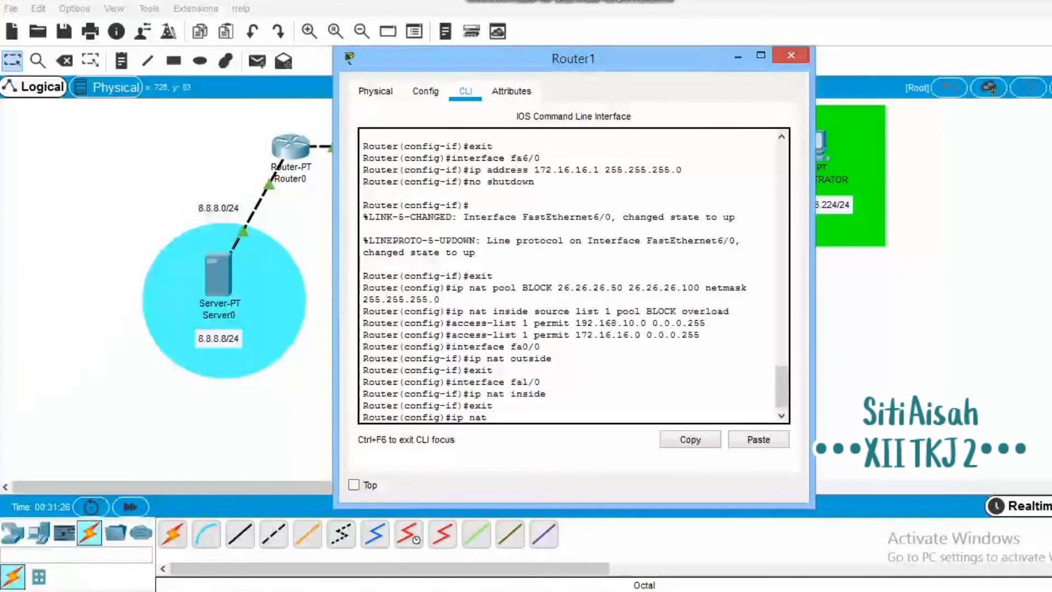
{"action": "key", "text": "BackSpace"}
{"action": "key", "text": "BackSpace"}
{"action": "key", "text": "BackSpace"}
{"action": "key", "text": "BackSpace"}
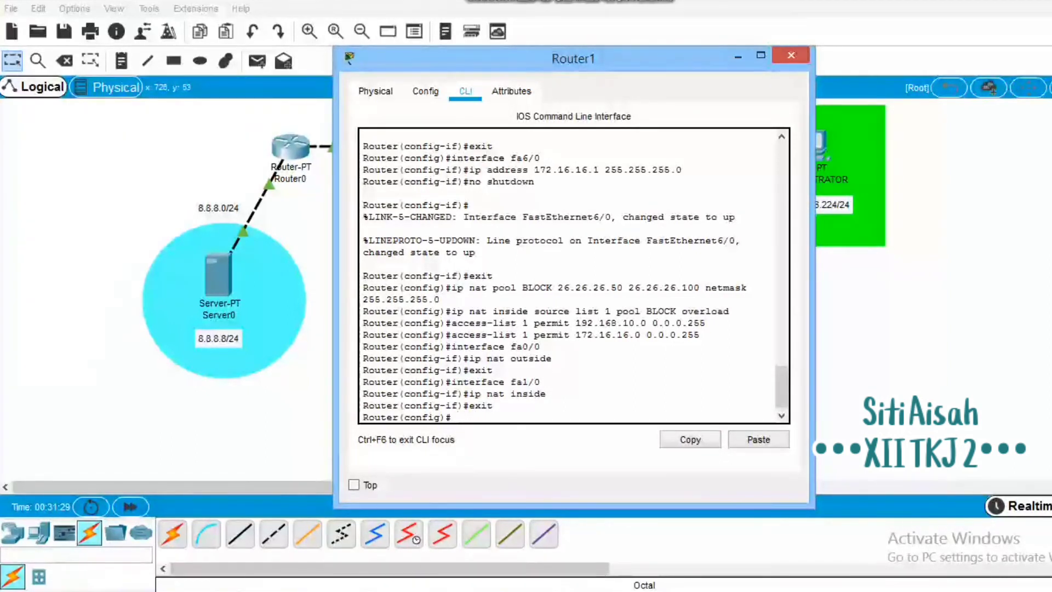
Set Router1's interface fa6/0 as a NAT inside interface and exit to global configuration mode.
{"action": "type", "text": "interface"}
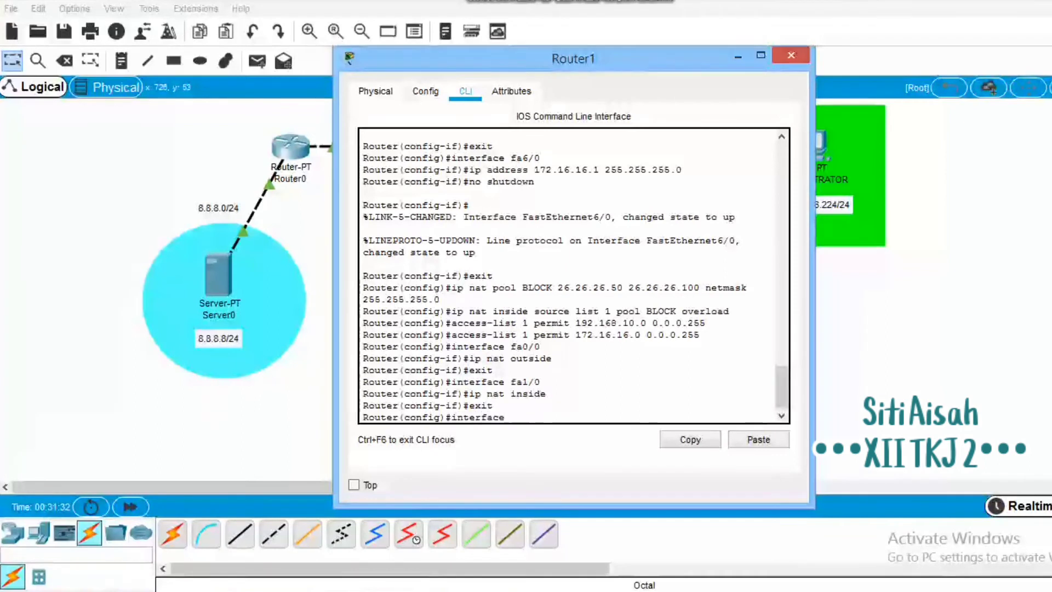
{"action": "type", "text": " fa6/0"}
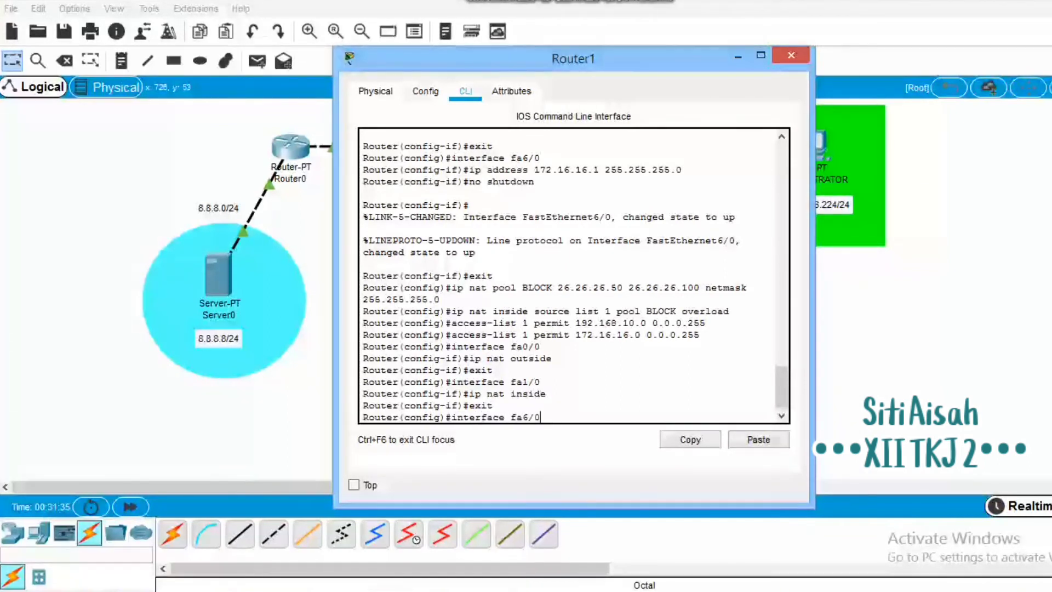
{"action": "key", "text": "Return"}
{"action": "type", "text": "ip nat"}
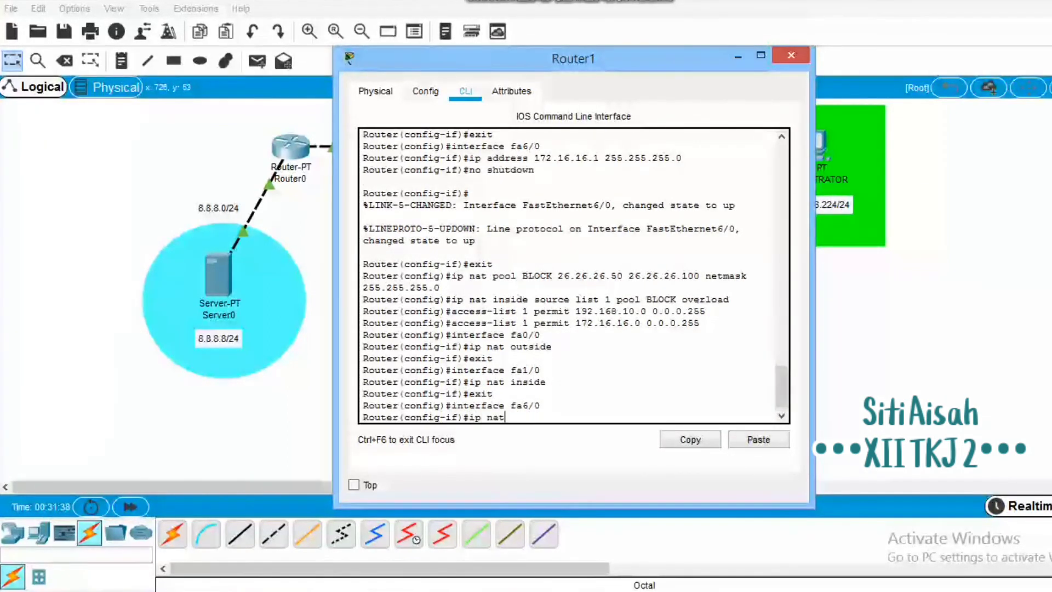
{"action": "type", "text": " insi"}
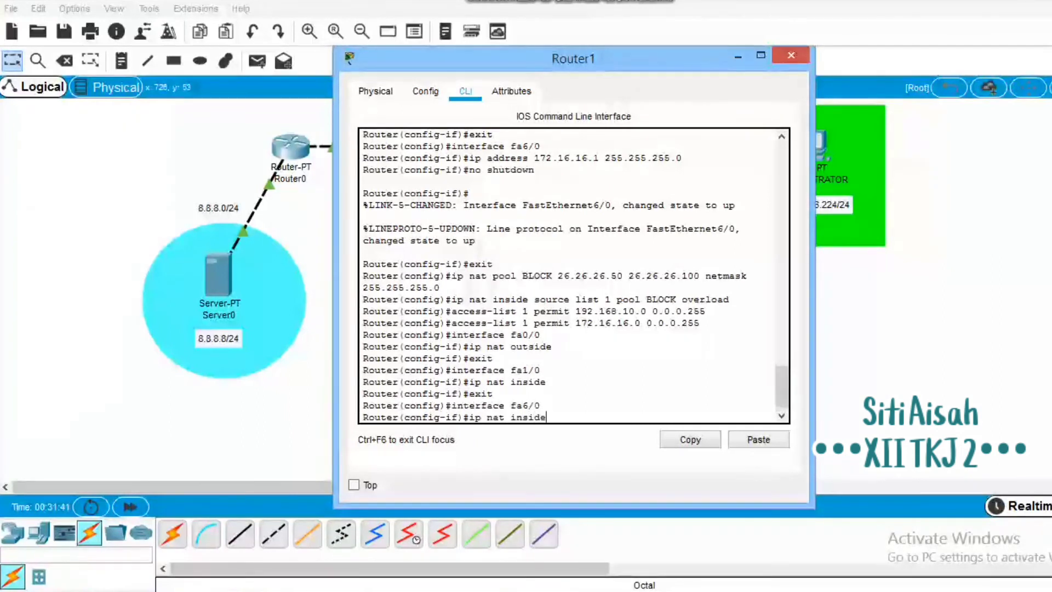
{"action": "type", "text": "de"}
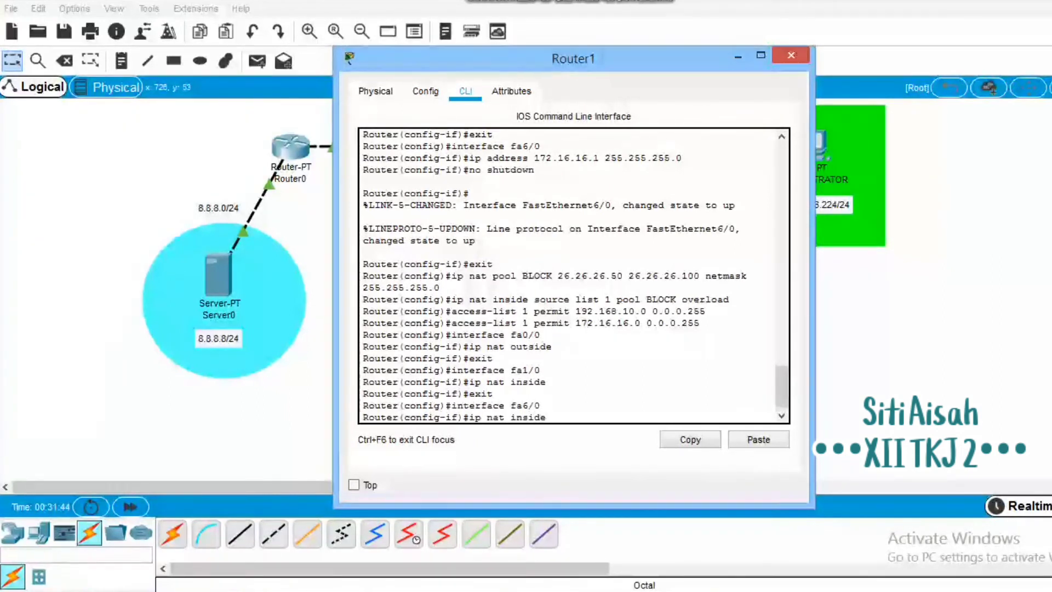
{"action": "key", "text": "Return"}
{"action": "type", "text": "exit"}
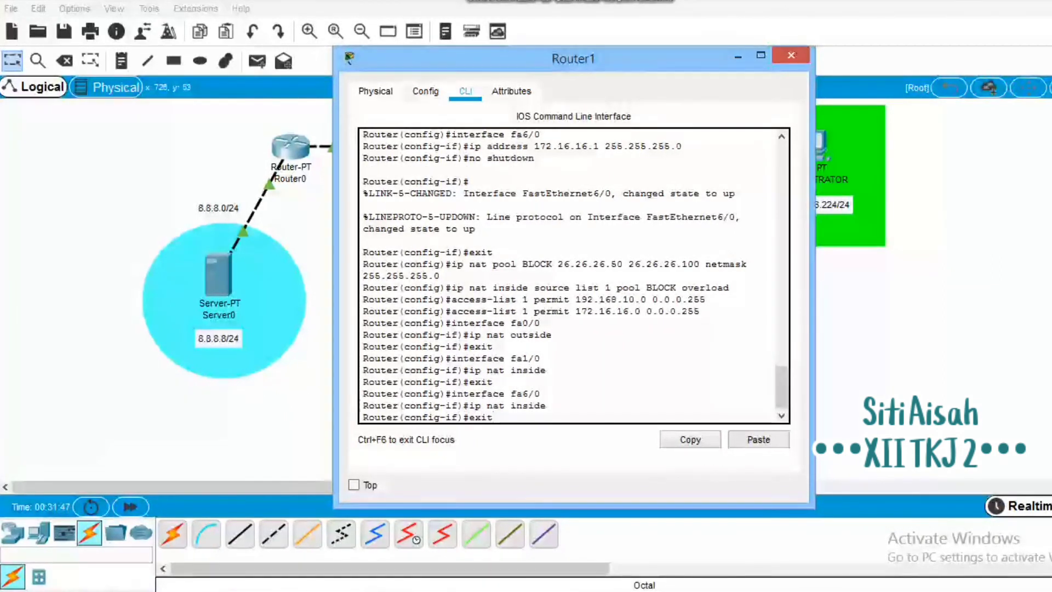
{"action": "key", "text": "Return"}
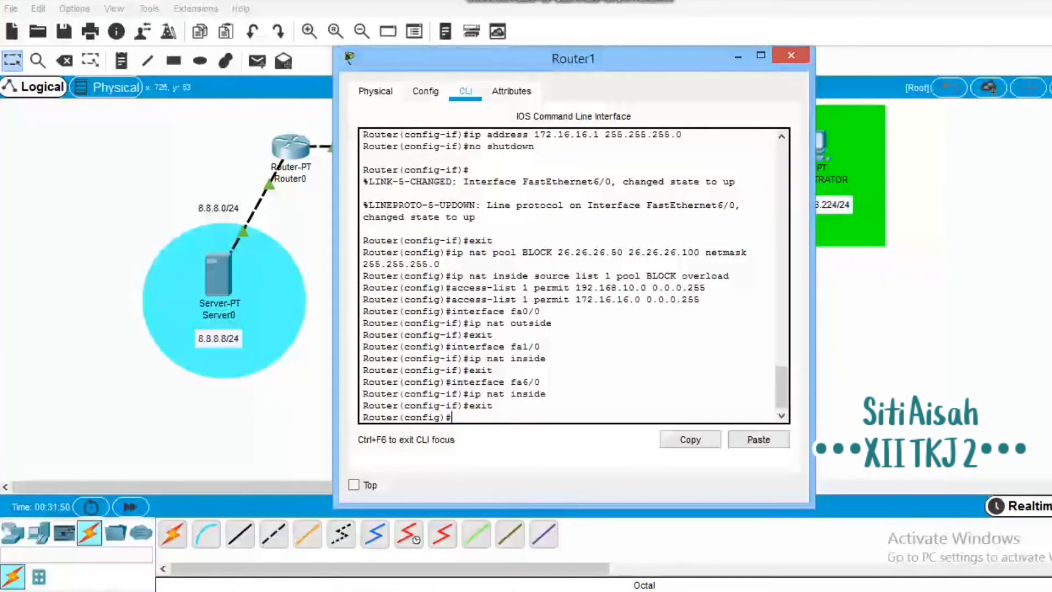
Add a default route 0.0.0.0 0.0.0.0 via 26.26.26.1 on Router1 and exit configuration mode.
{"action": "type", "text": "ip route"}
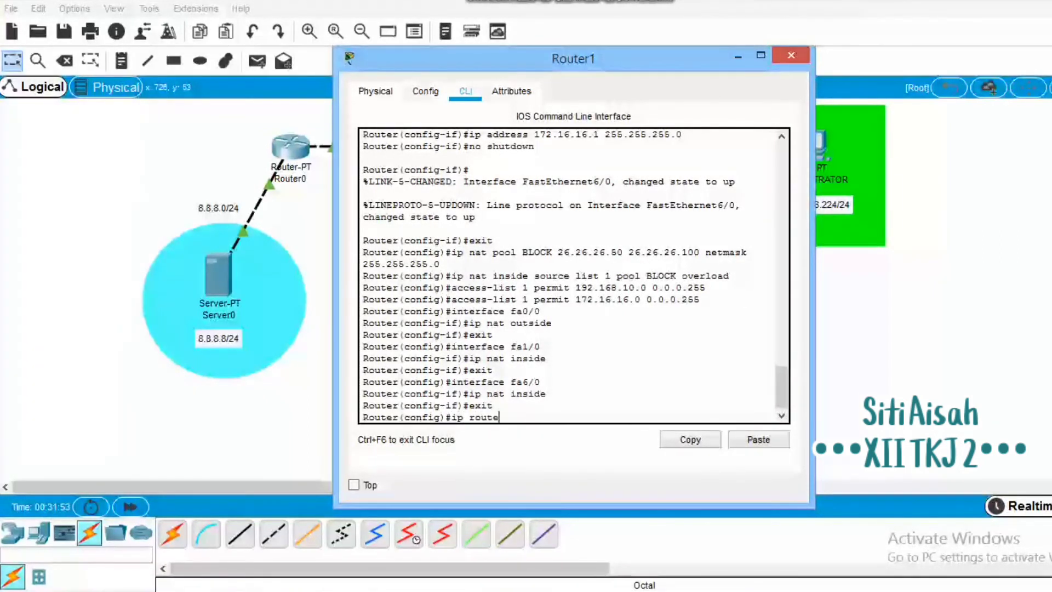
{"action": "type", "text": " 0.0.0"}
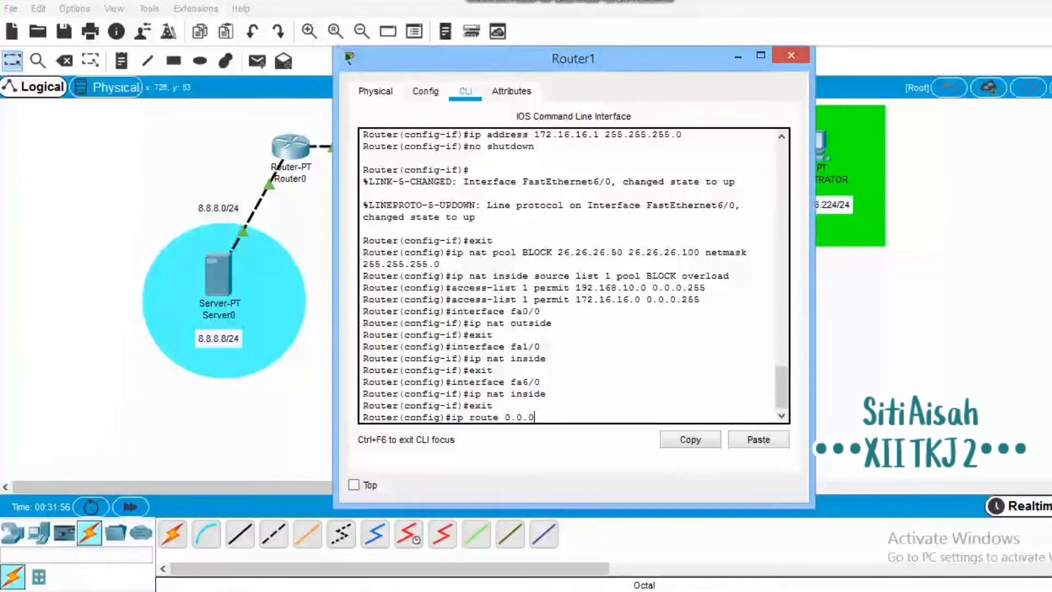
{"action": "type", "text": ".0 0.0."}
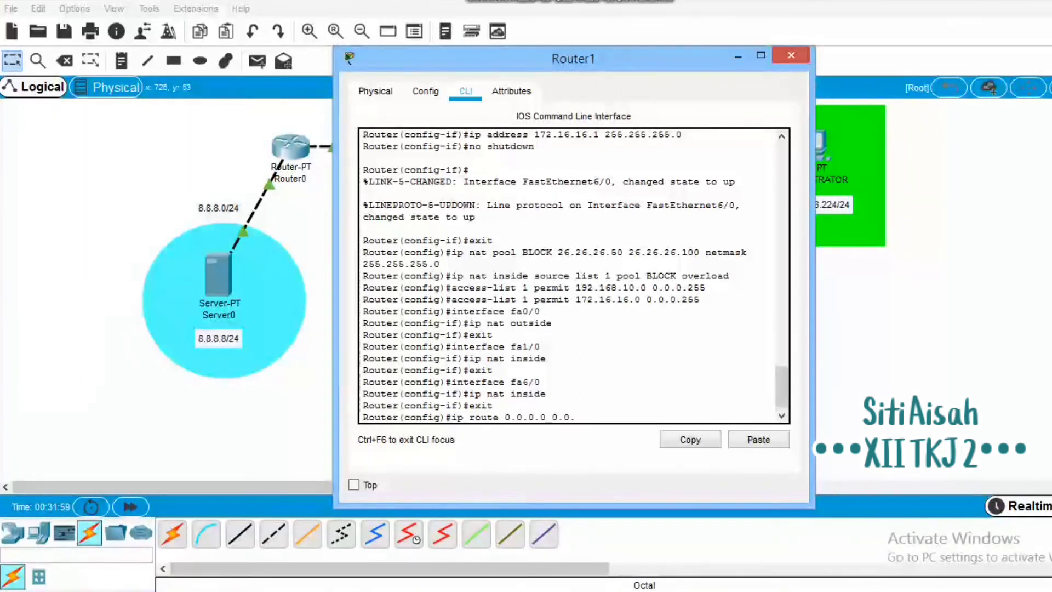
{"action": "type", "text": "0.0"}
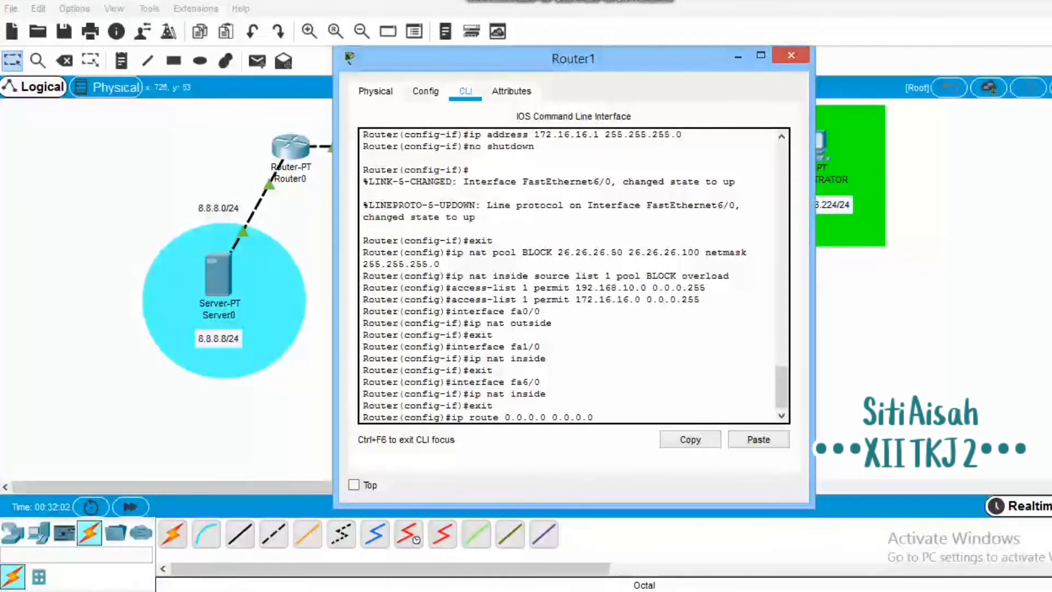
{"action": "type", "text": " 26."}
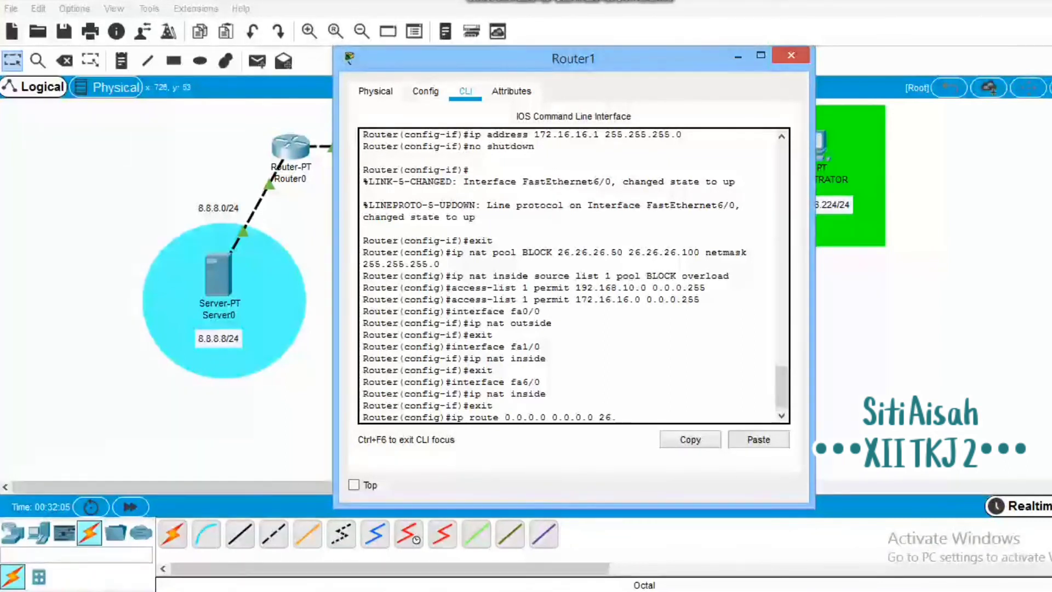
{"action": "type", "text": "26.26."}
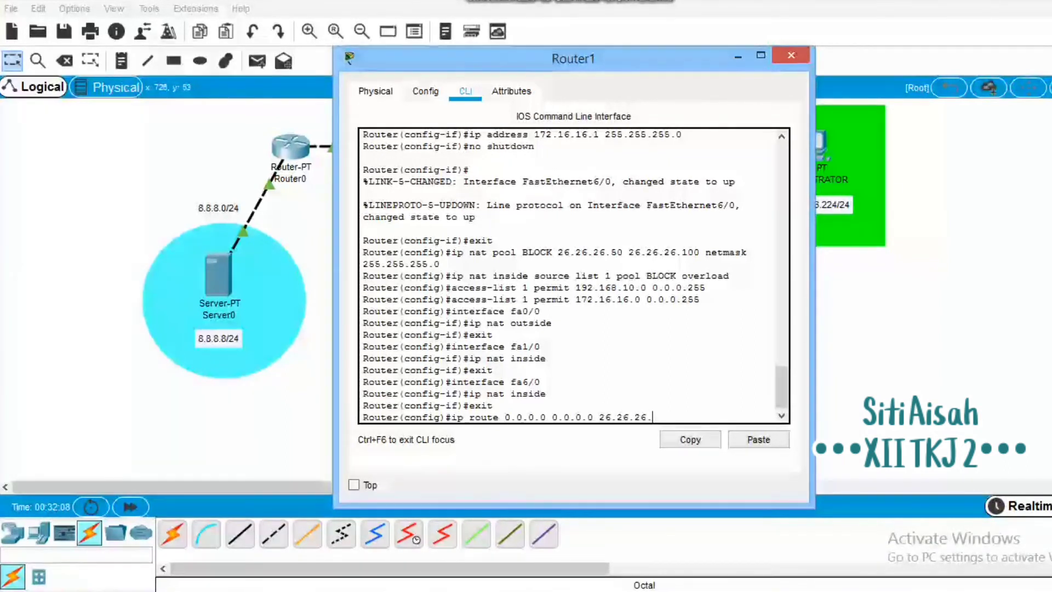
{"action": "type", "text": "1"}
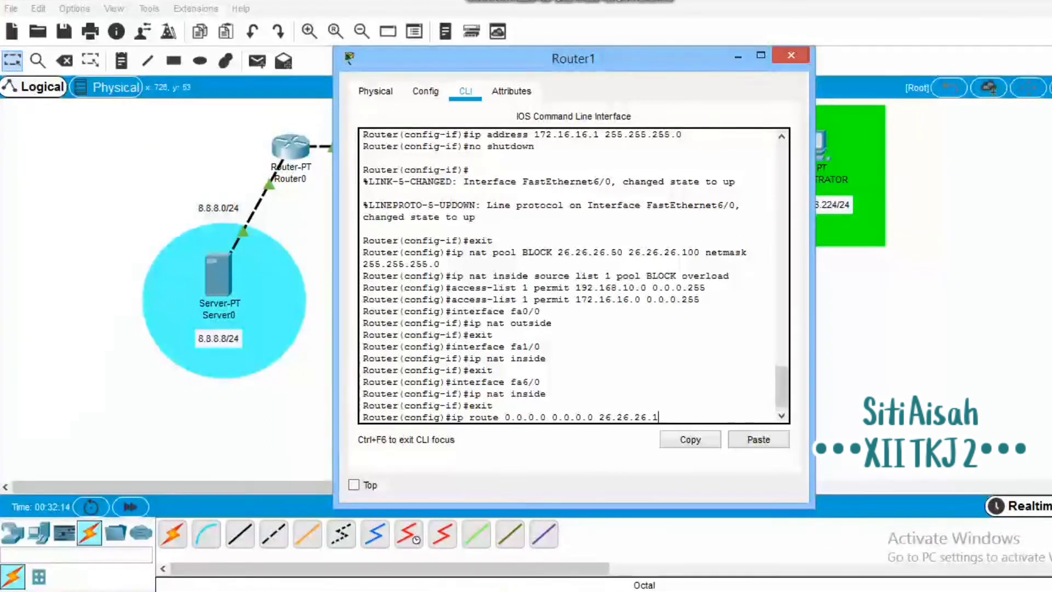
{"action": "key", "text": "Return"}
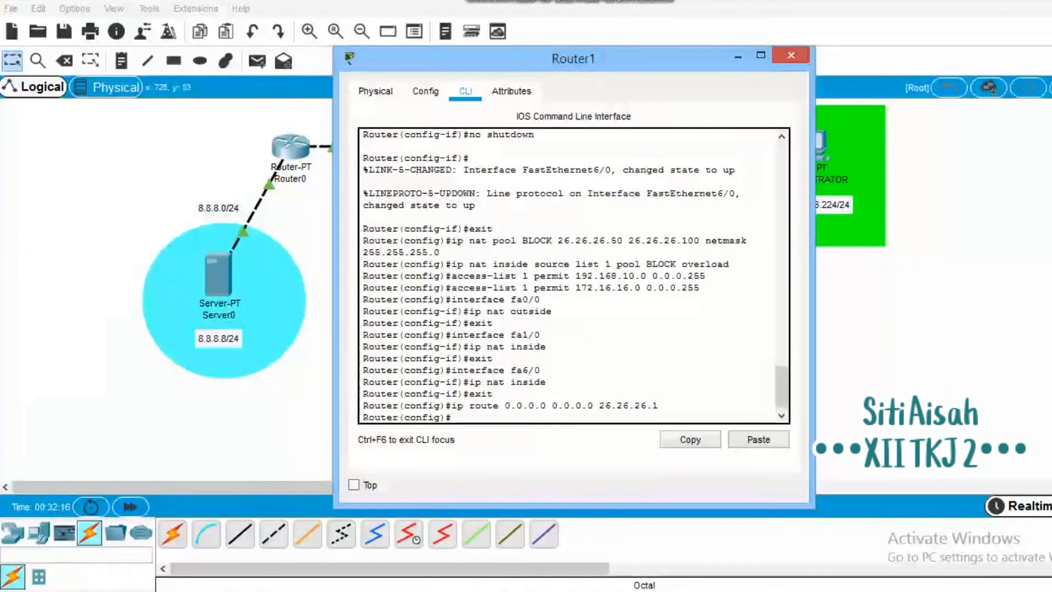
{"action": "type", "text": "exit"}
{"action": "key", "text": "Return"}
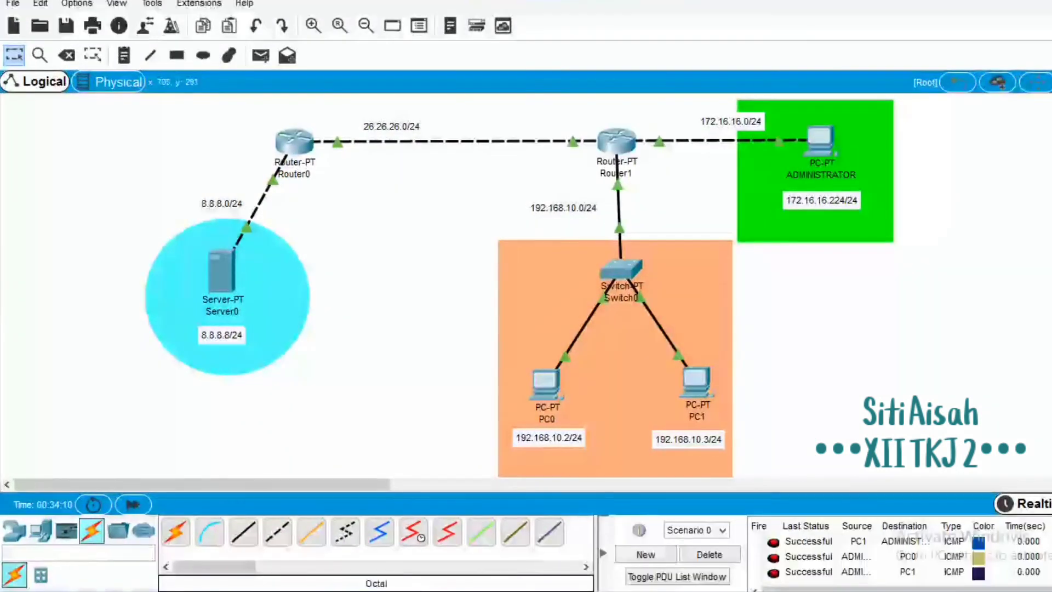
Ping the server at 8.8.8.8 twice from PC0's command prompt and close PC0's window.
{"action": "left_click", "coordinate": [546, 384]}
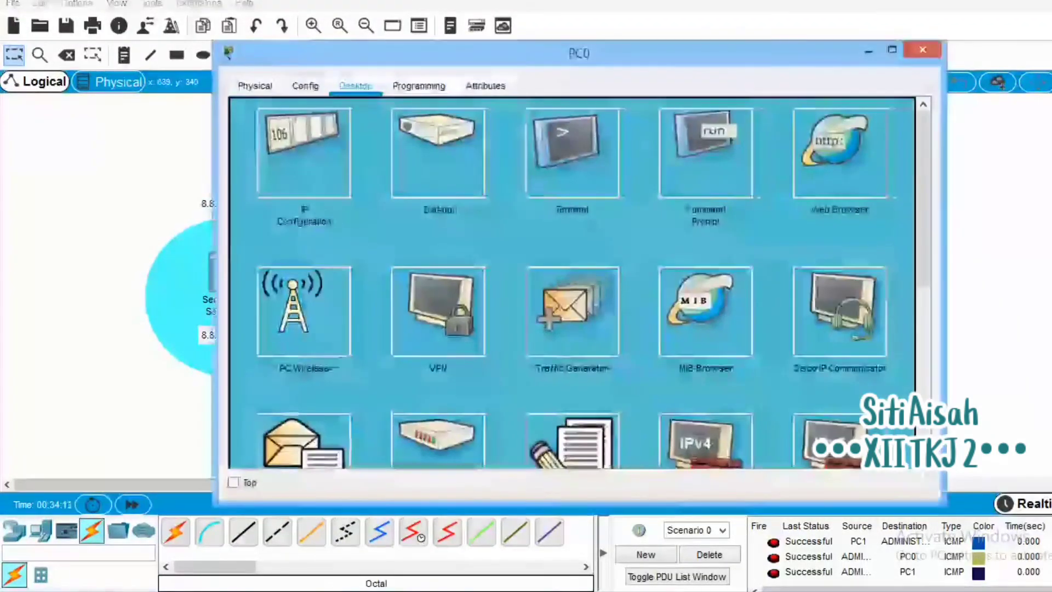
{"action": "left_click", "coordinate": [705, 154]}
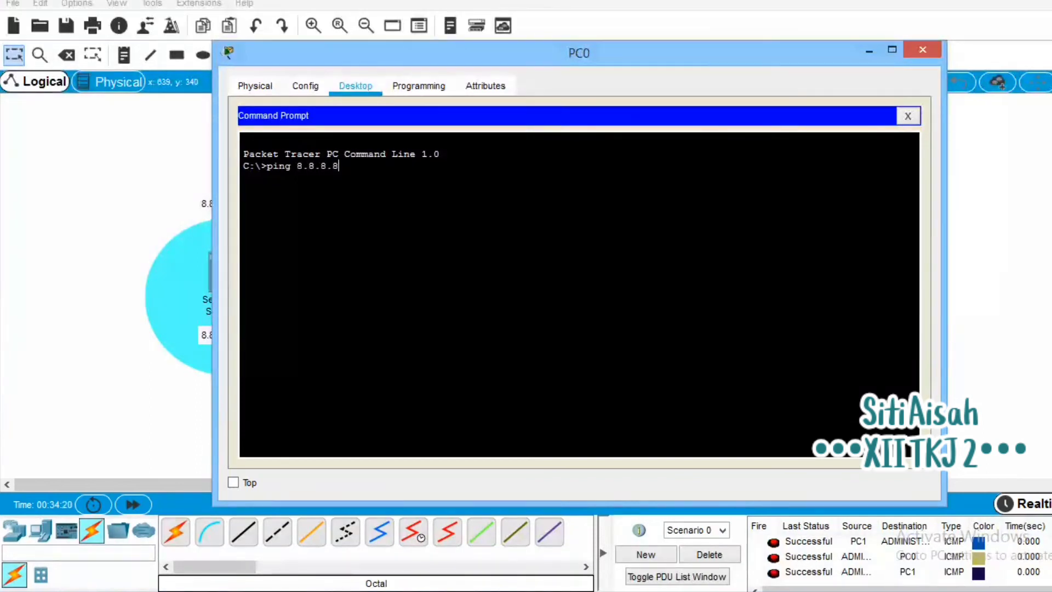
{"action": "type", "text": "ping 8.8.8.8"}
{"action": "key", "text": "Return"}
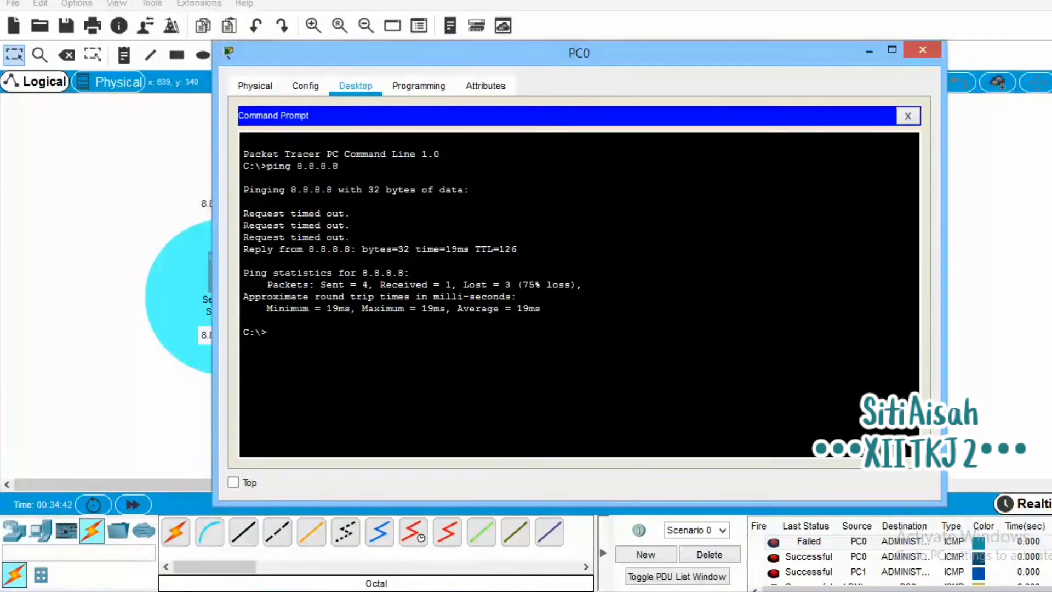
{"action": "type", "text": "ping 8.8.8.8"}
{"action": "key", "text": "Return"}
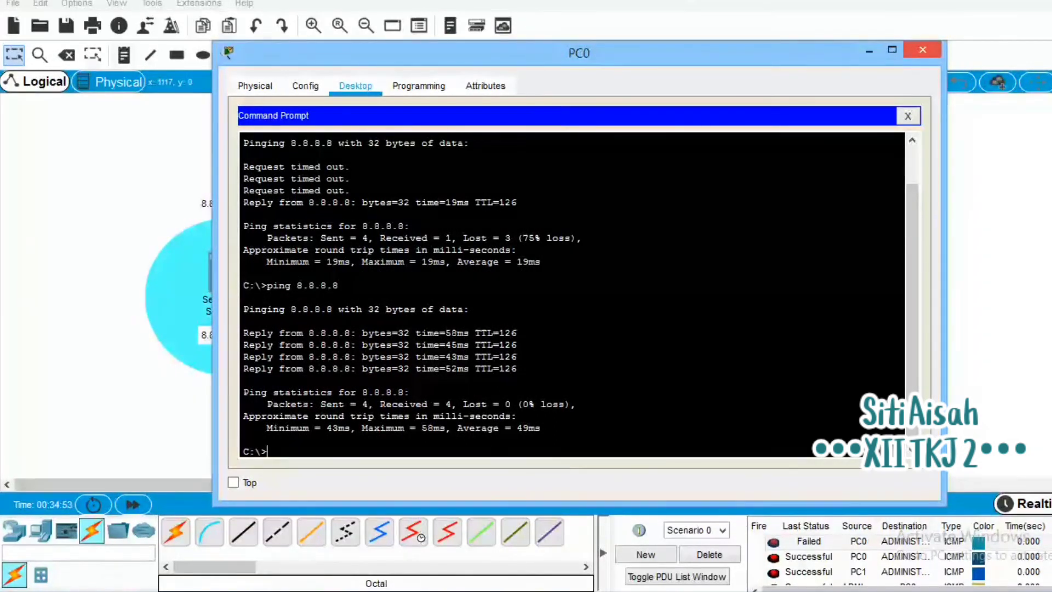
{"action": "left_click", "coordinate": [923, 50]}
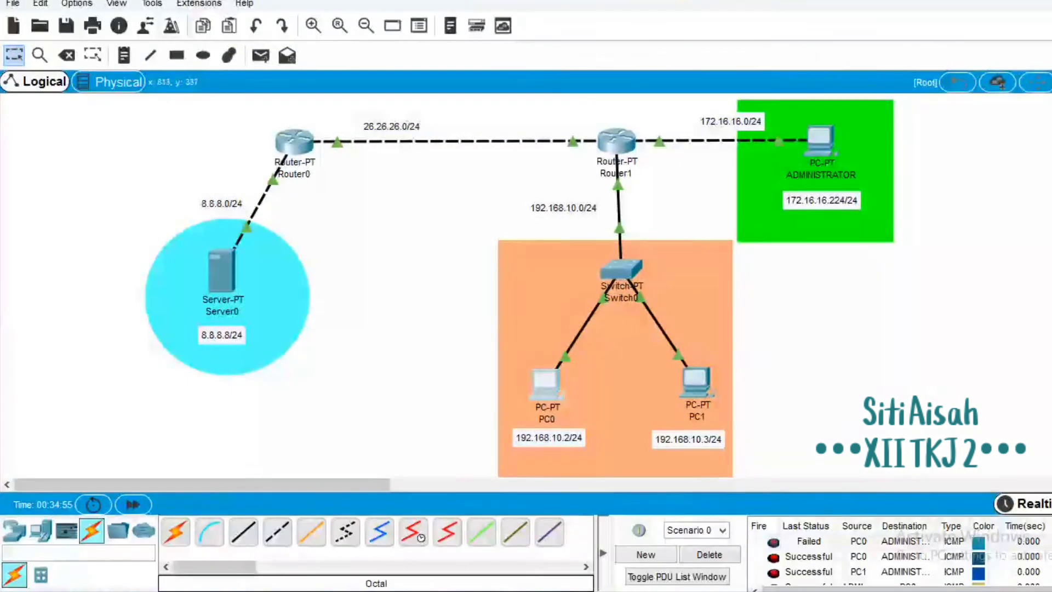
Ping the server at 8.8.8.8 from PC1's command prompt and close PC1's window.
{"action": "left_click", "coordinate": [698, 382]}
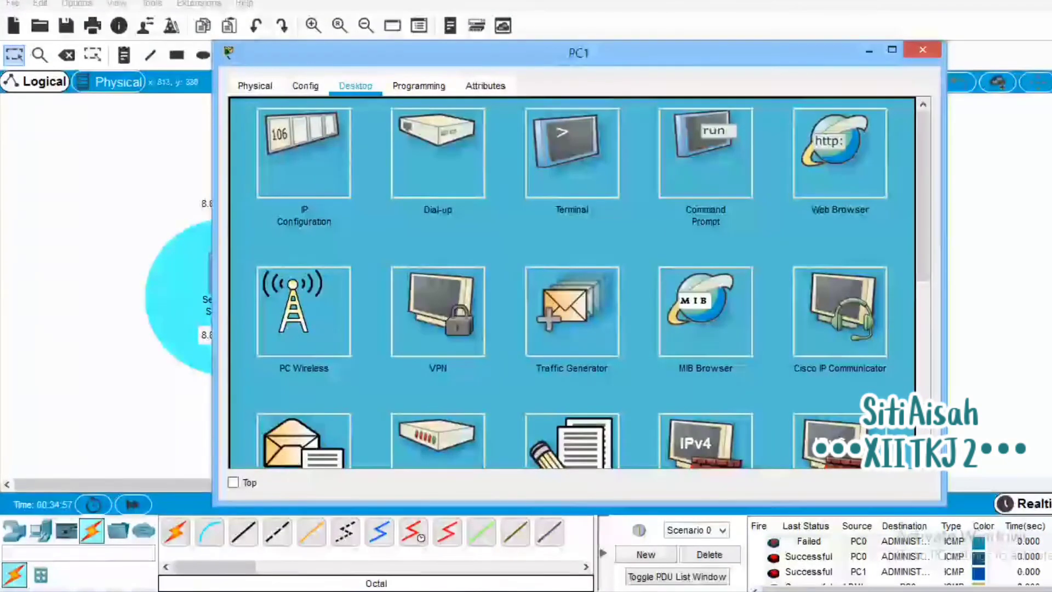
{"action": "left_click", "coordinate": [666, 159]}
{"action": "type", "text": "pi"}
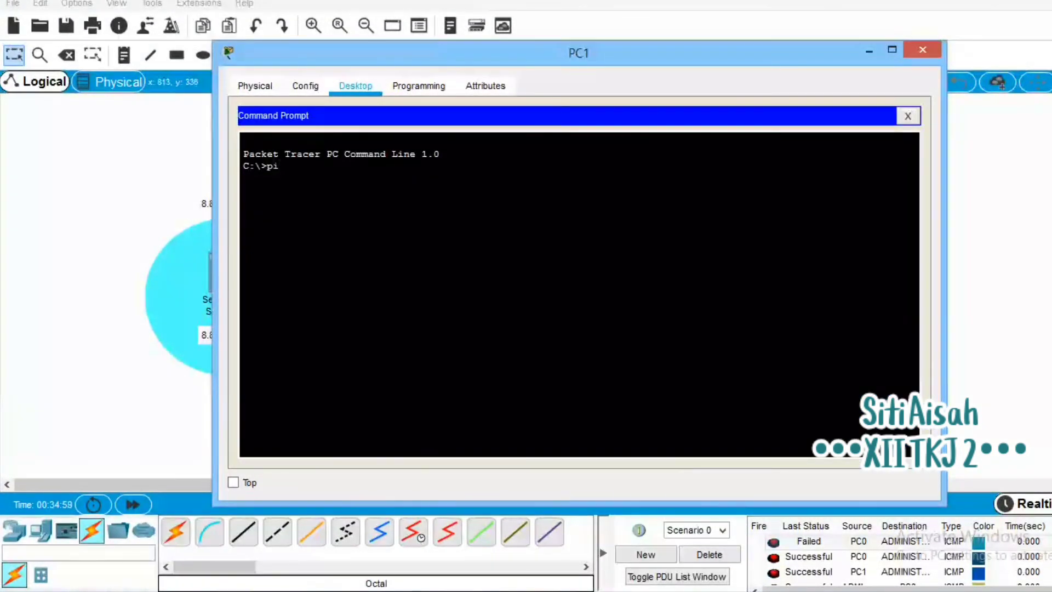
{"action": "type", "text": "ng 8."}
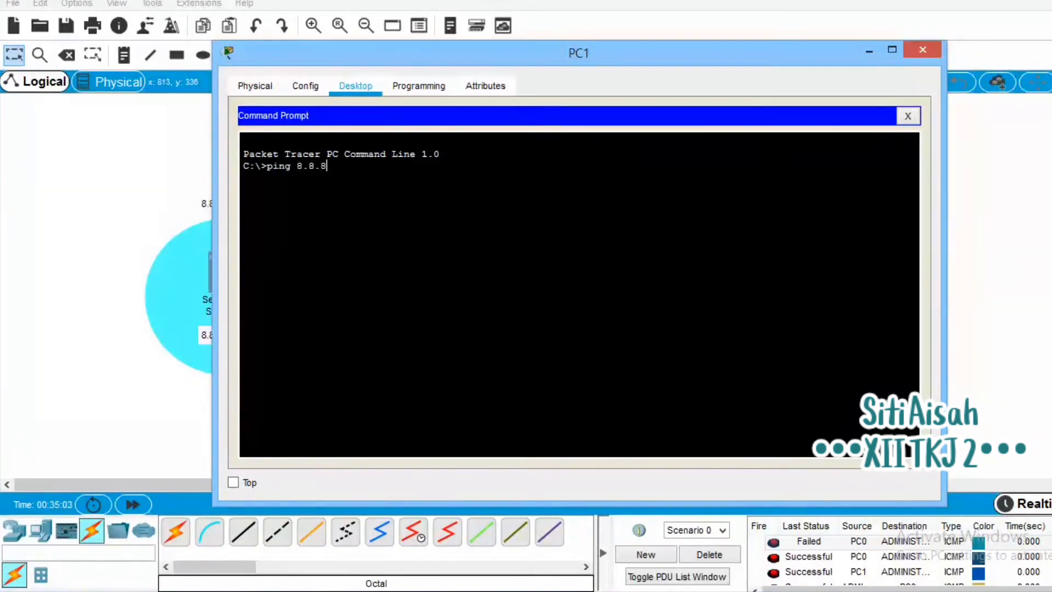
{"action": "type", "text": "8.8"}
{"action": "key", "text": "Return"}
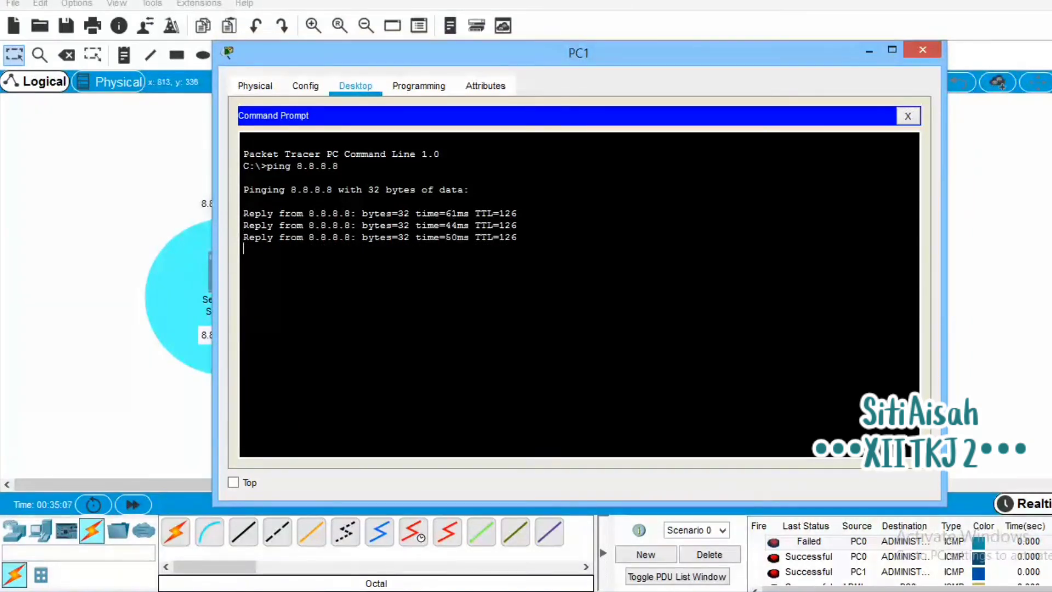
{"action": "left_click", "coordinate": [923, 50]}
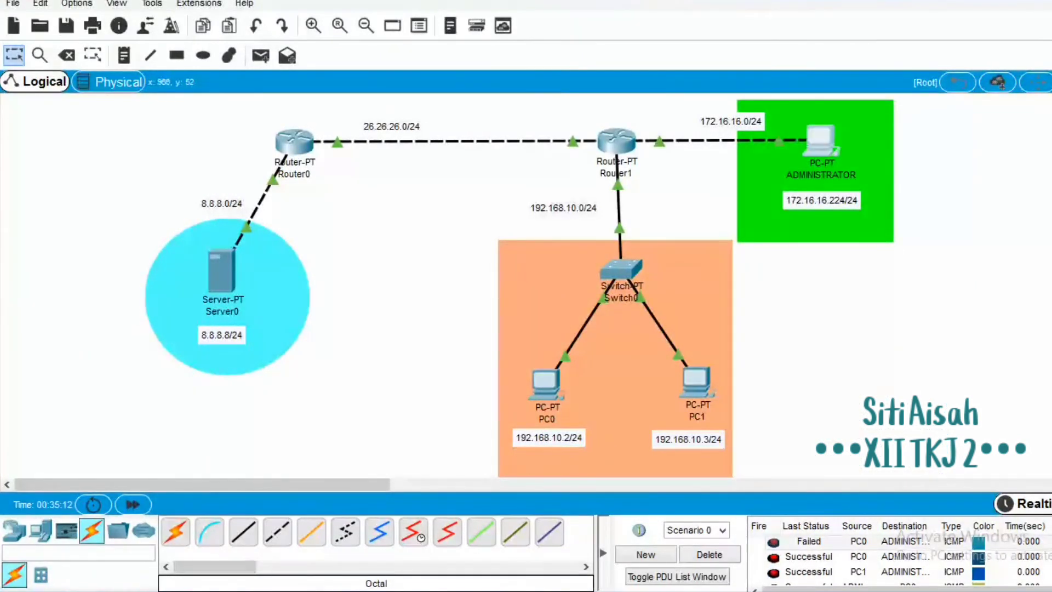
Ping the server at 8.8.8.8 from the ADMINISTRATOR PC's command prompt and close its window.
{"action": "left_click", "coordinate": [820, 138]}
{"action": "left_click", "coordinate": [714, 152]}
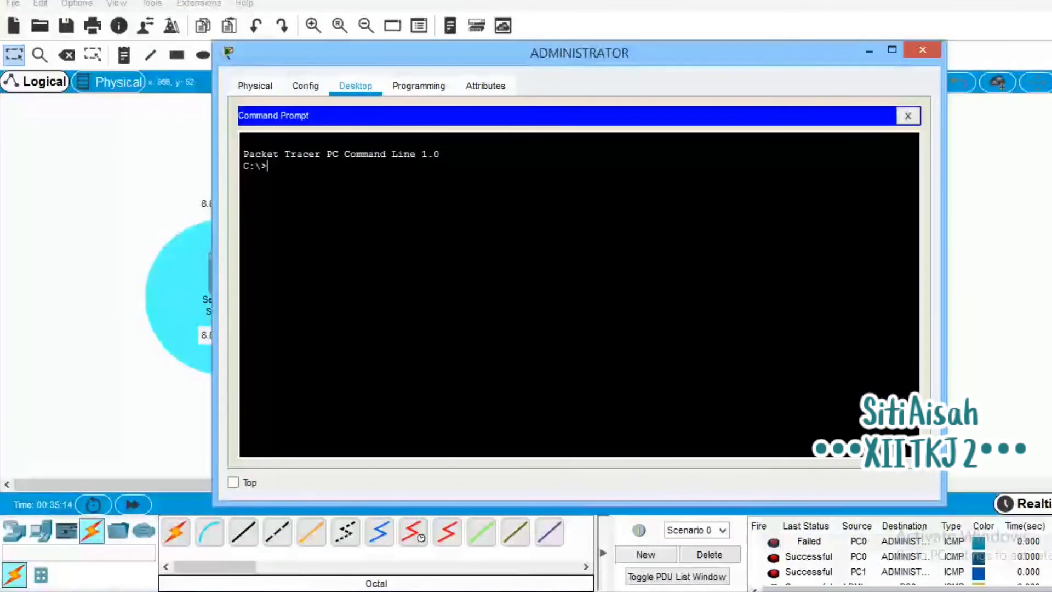
{"action": "type", "text": "ping "}
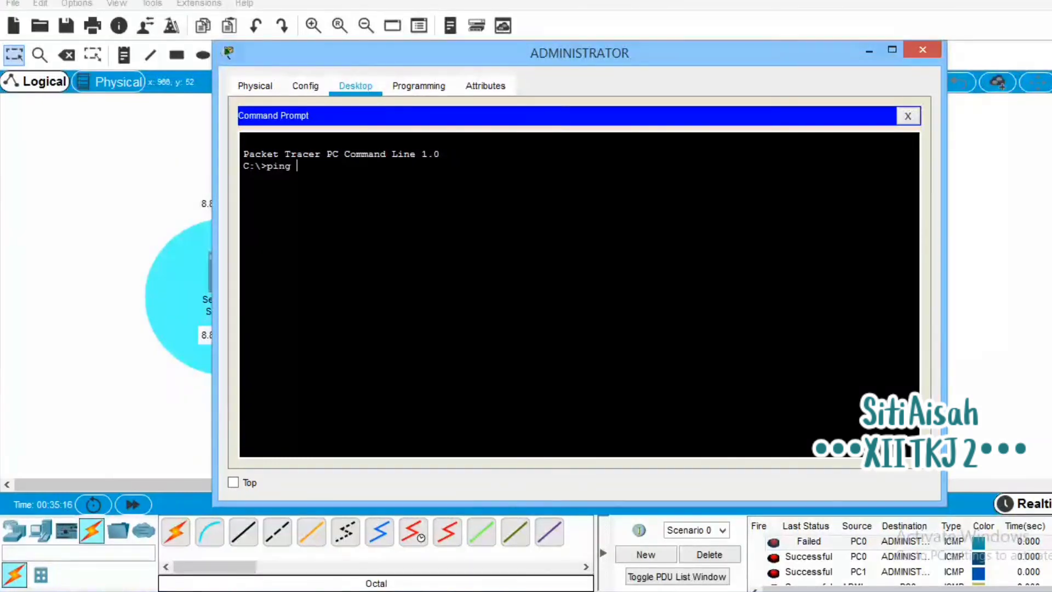
{"action": "type", "text": "8.8.8.8"}
{"action": "key", "text": "Return"}
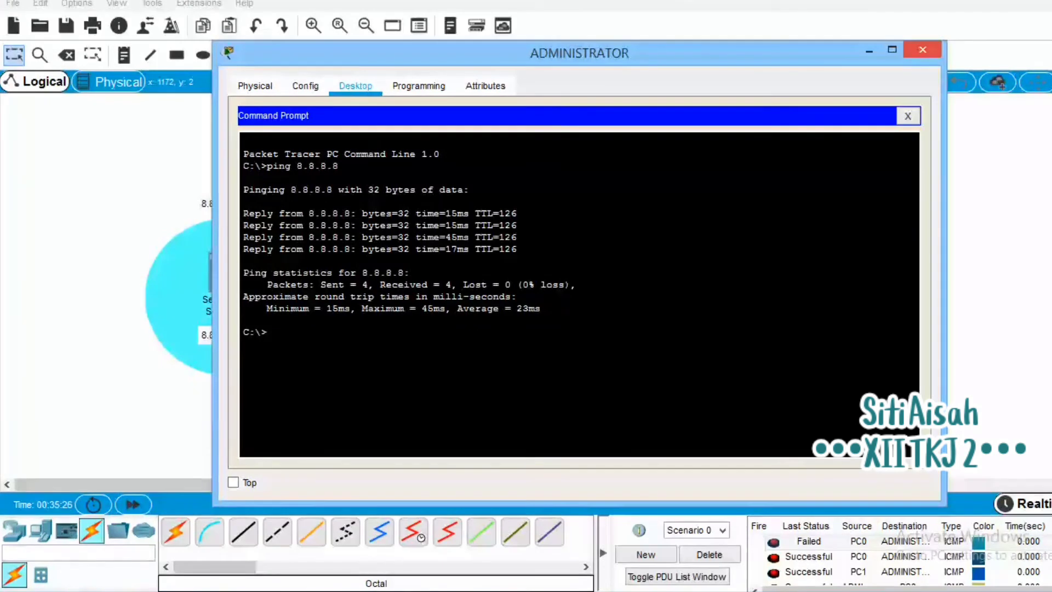
{"action": "key", "text": "alt+F4"}
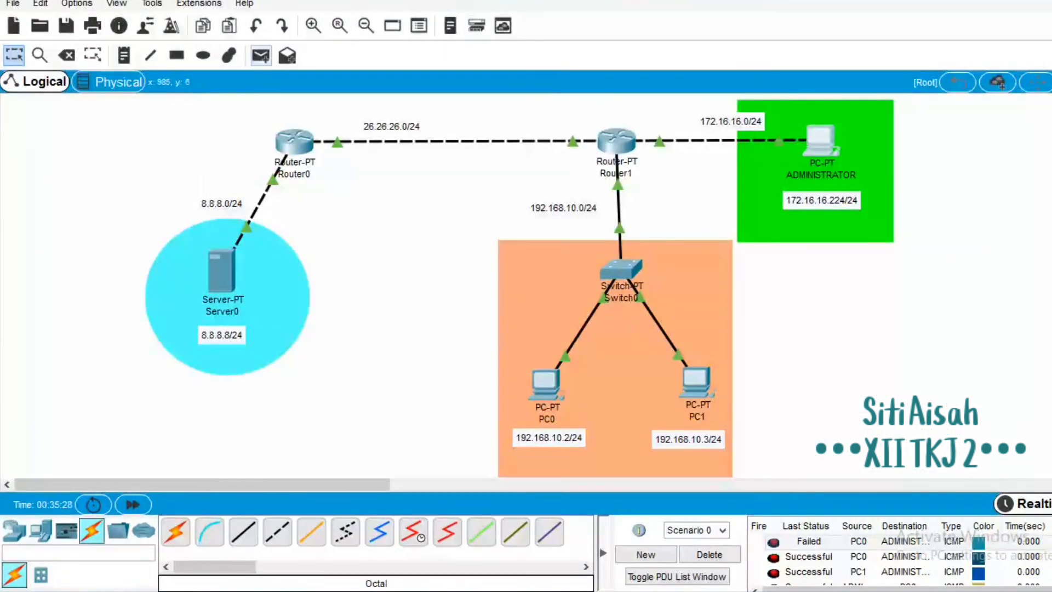
Start a text note in the empty area between Server0 and the orange area with "NAMA : " and the student's full name.
{"action": "left_click", "coordinate": [124, 56]}
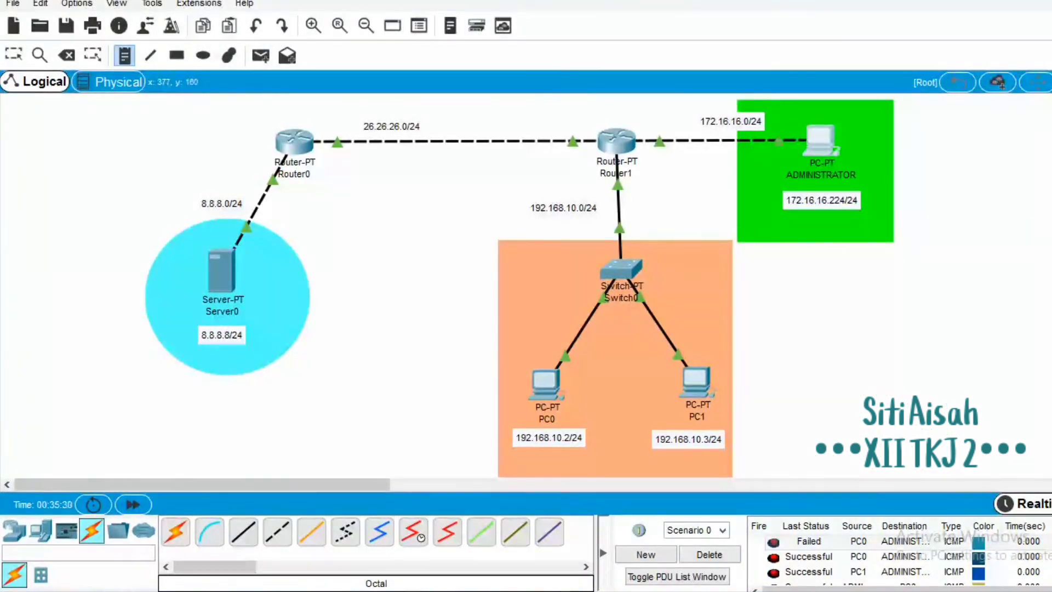
{"action": "left_click", "coordinate": [319, 236]}
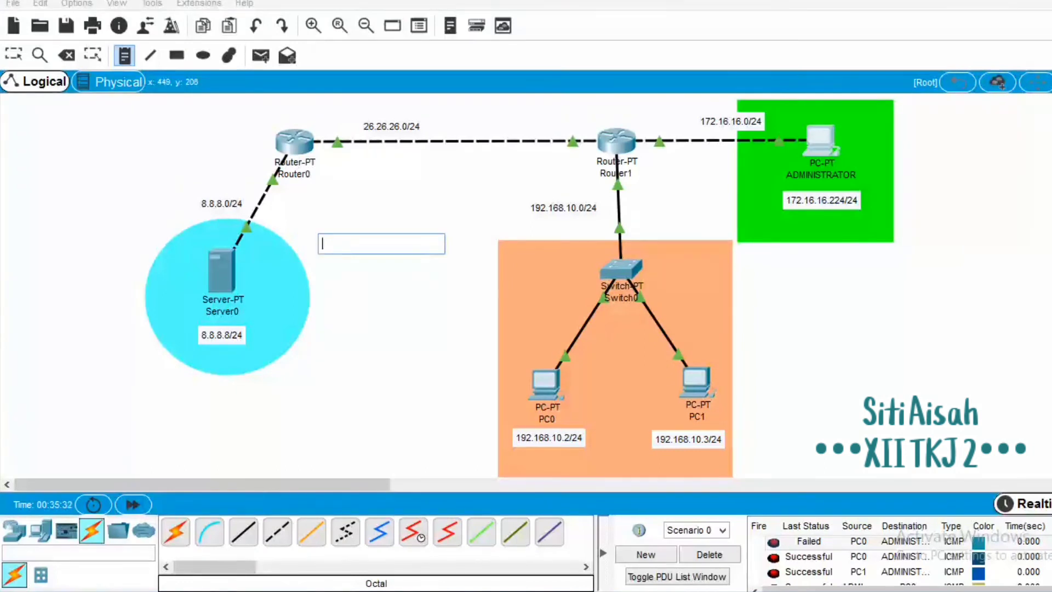
{"action": "type", "text": "NAMA"}
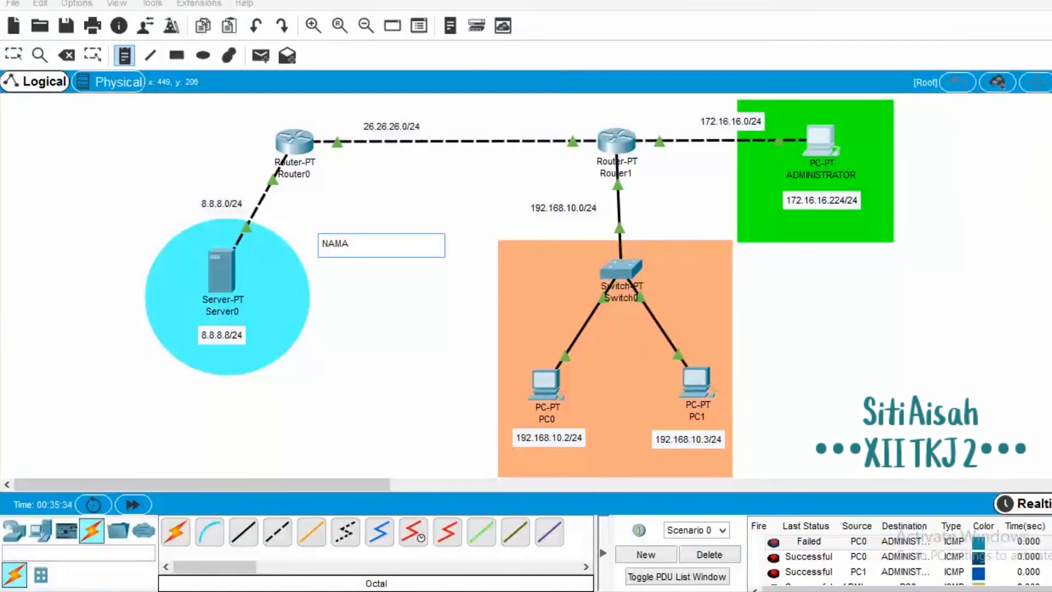
{"action": "type", "text": " : SITI AISAH"}
{"action": "key", "text": "Return"}
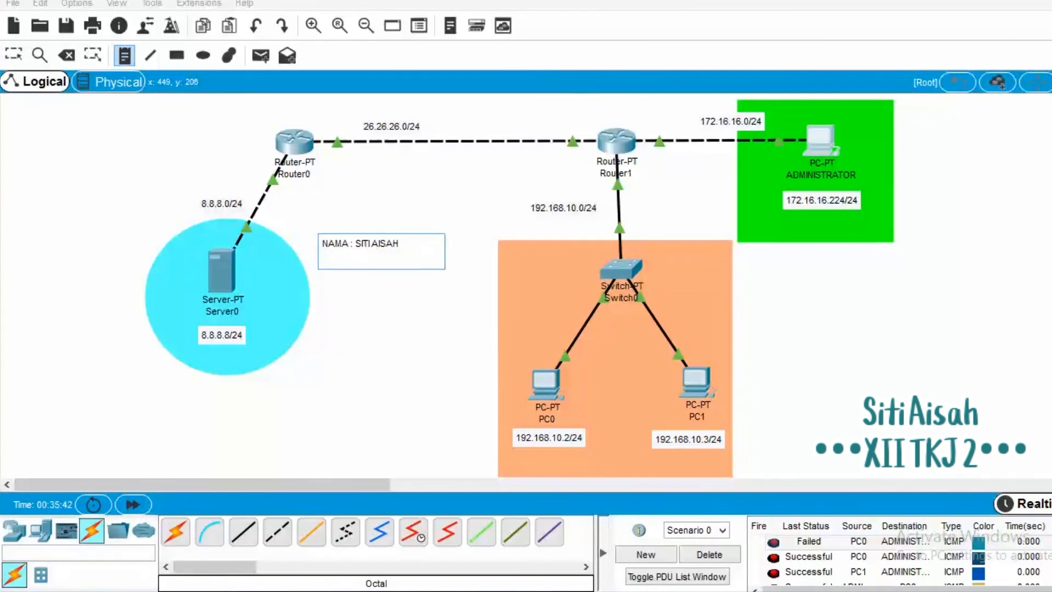
Add the lines "KELAS : XII TKJ 2" and "SMK Negeri 4 Bandar Lampung" to the note and move it below the green ADMINISTRATOR area.
{"action": "type", "text": "KELAS : XIITKJ 2"}
{"action": "key", "text": "Return"}
{"action": "type", "text": "SMK Negeri"}
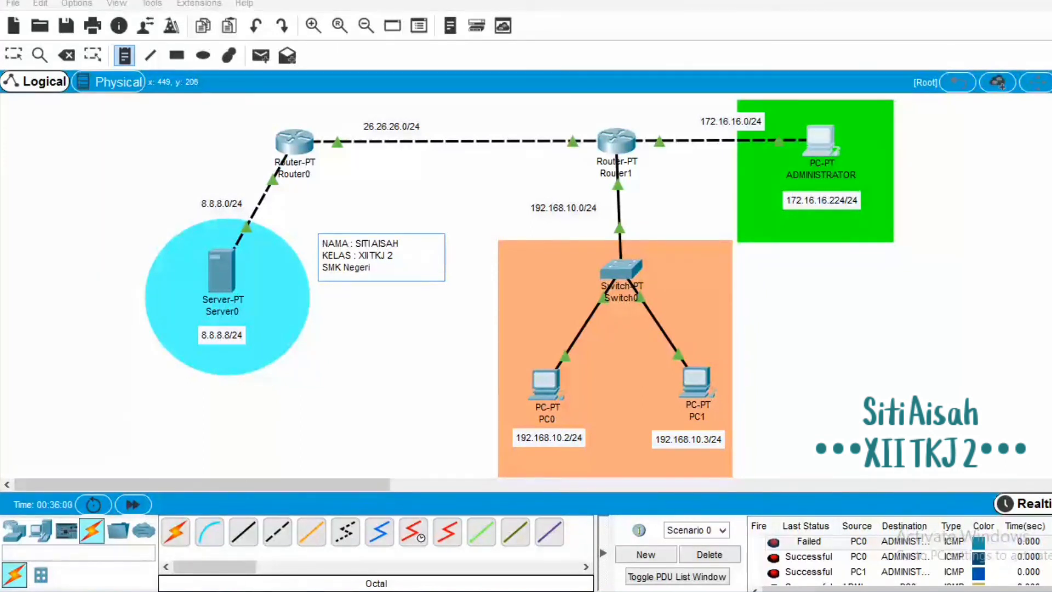
{"action": "type", "text": "4 BAn"}
{"action": "key", "text": "BackSpace"}
{"action": "key", "text": "BackSpace"}
{"action": "type", "text": "andar Lampung"}
{"action": "key", "text": "Escape"}
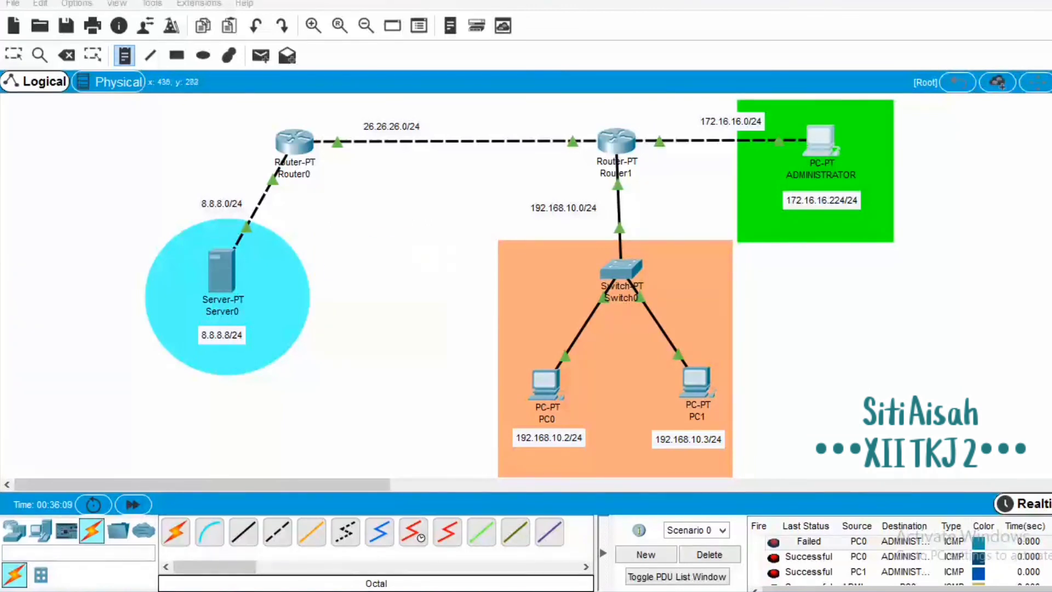
{"action": "left_click_drag", "start_coordinate": [356, 253], "coordinate": [781, 286]}
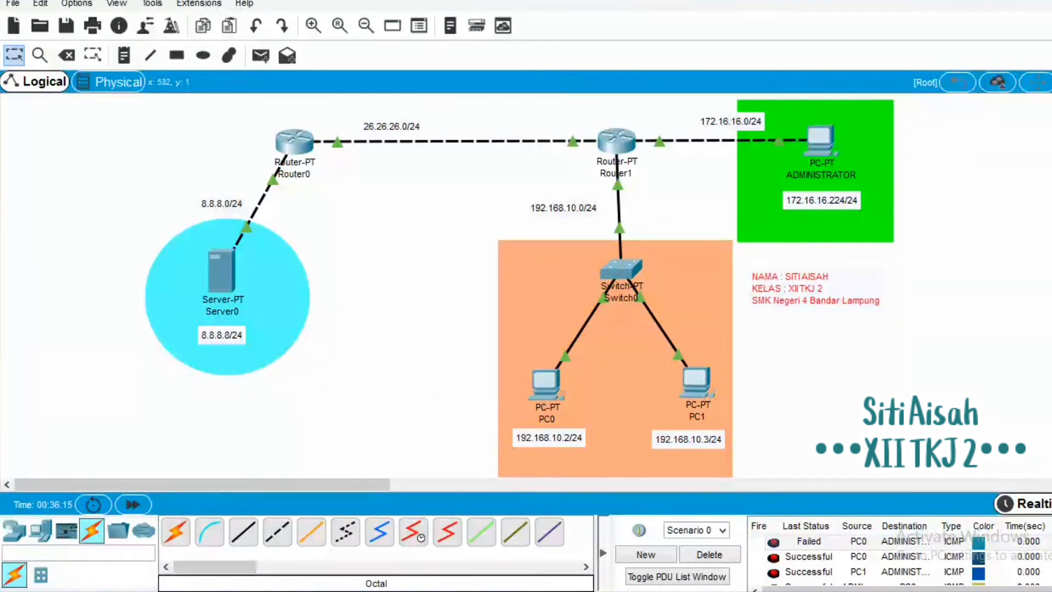
Draw a rectangle filled with purple #aa55ff, without outline, around the student details note and close the drawing palette.
{"action": "left_click", "coordinate": [176, 55]}
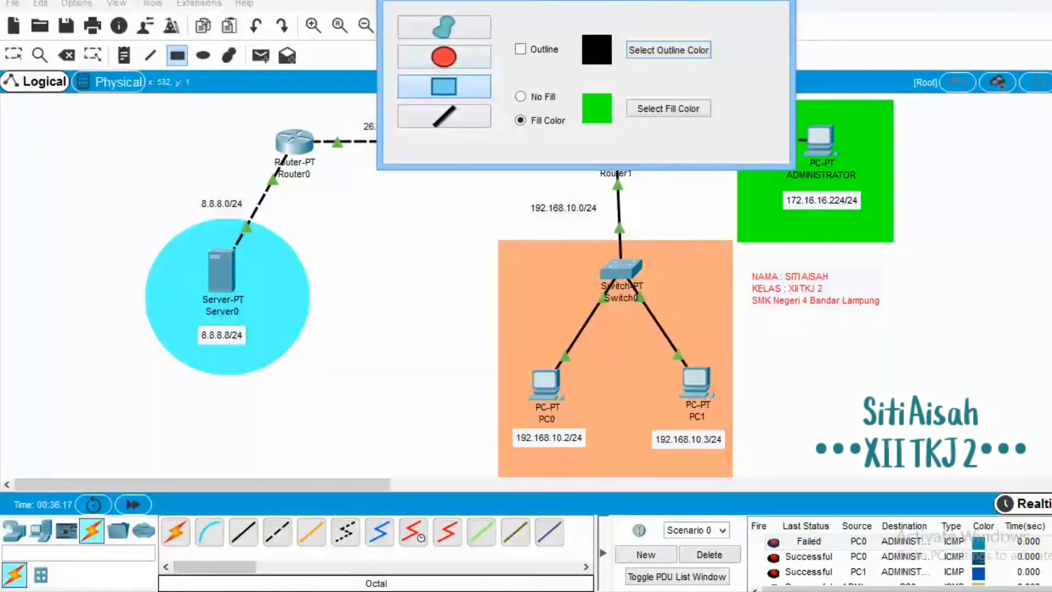
{"action": "left_click", "coordinate": [669, 109]}
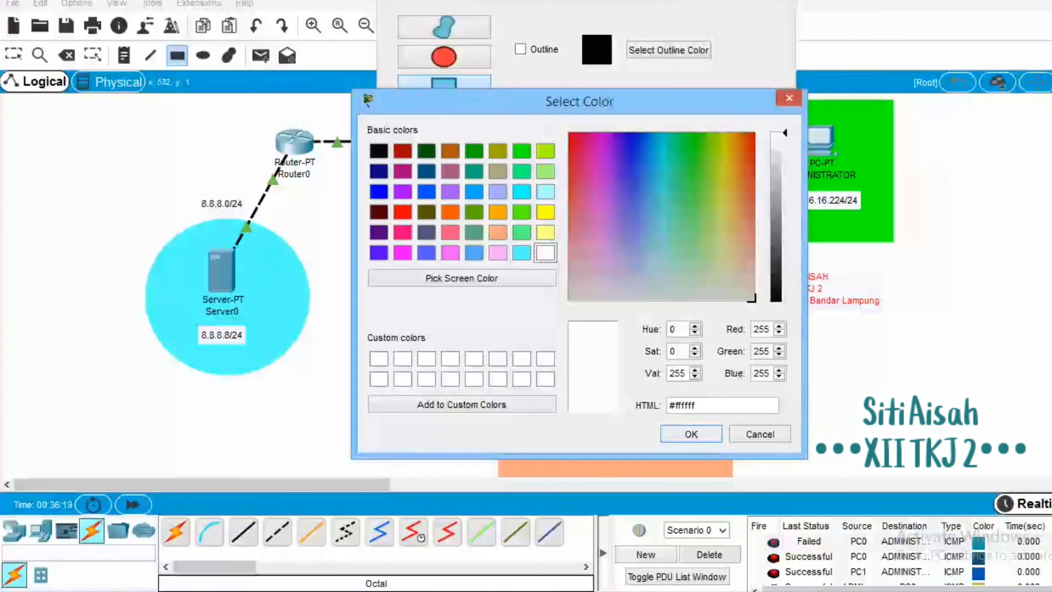
{"action": "left_click", "coordinate": [451, 192]}
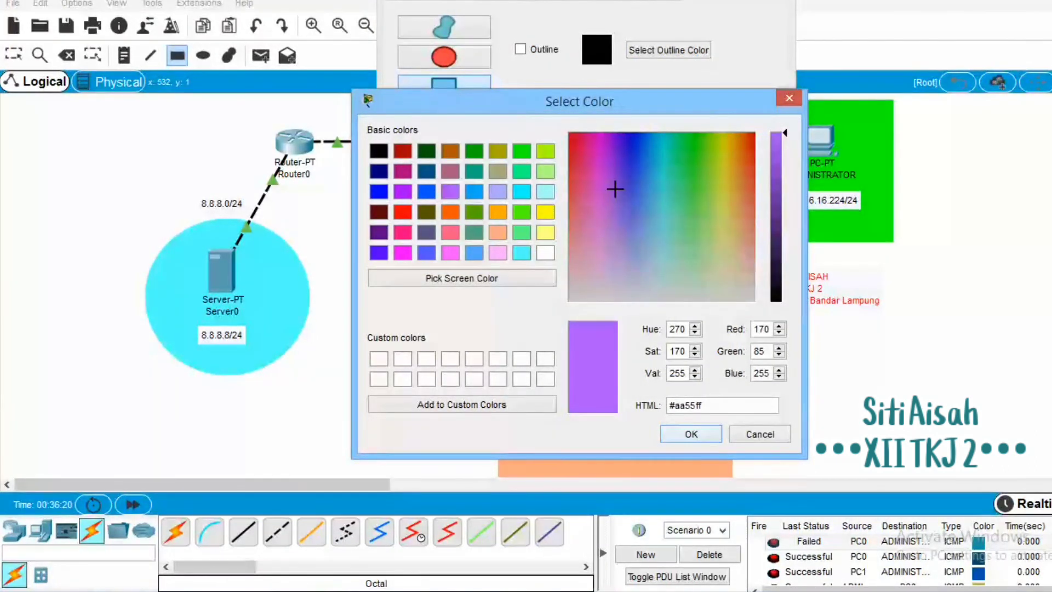
{"action": "left_click", "coordinate": [691, 434]}
{"action": "left_click_drag", "start_coordinate": [739, 263], "coordinate": [890, 316]}
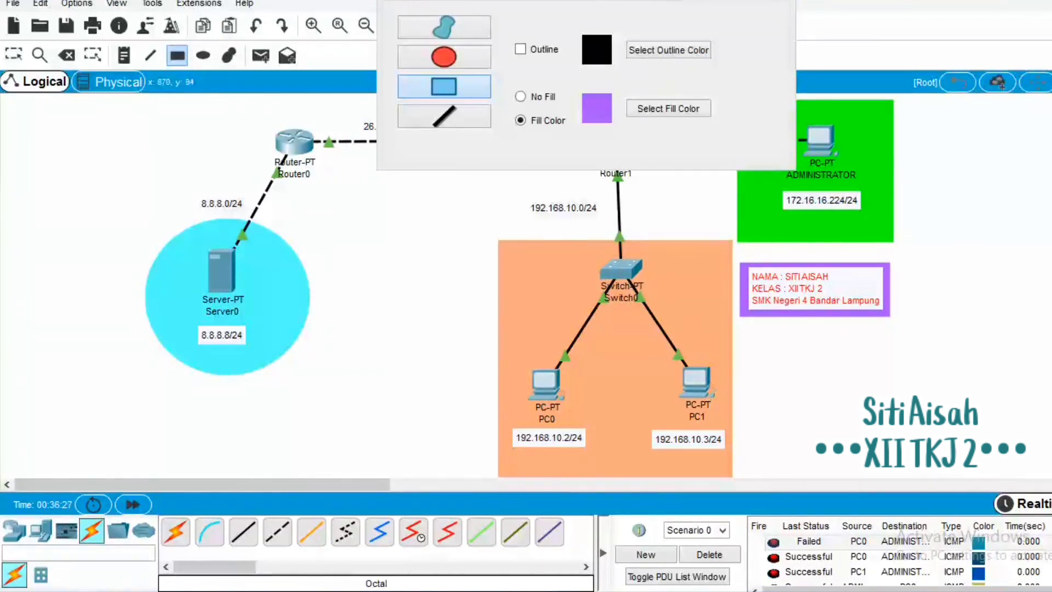
{"action": "left_click", "coordinate": [776, 1]}
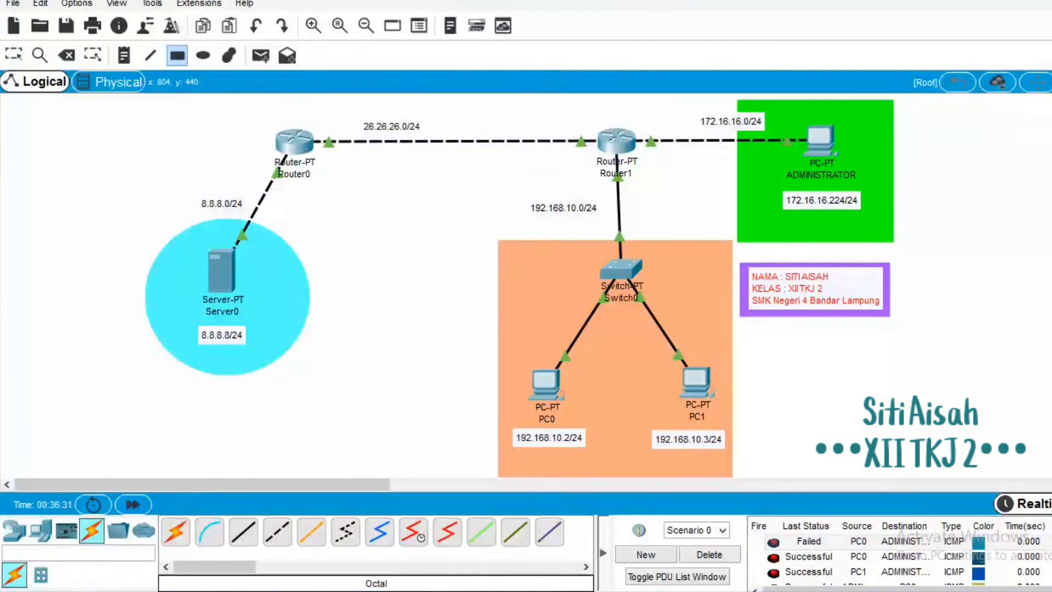
{"action": "left_click", "coordinate": [550, 532]}
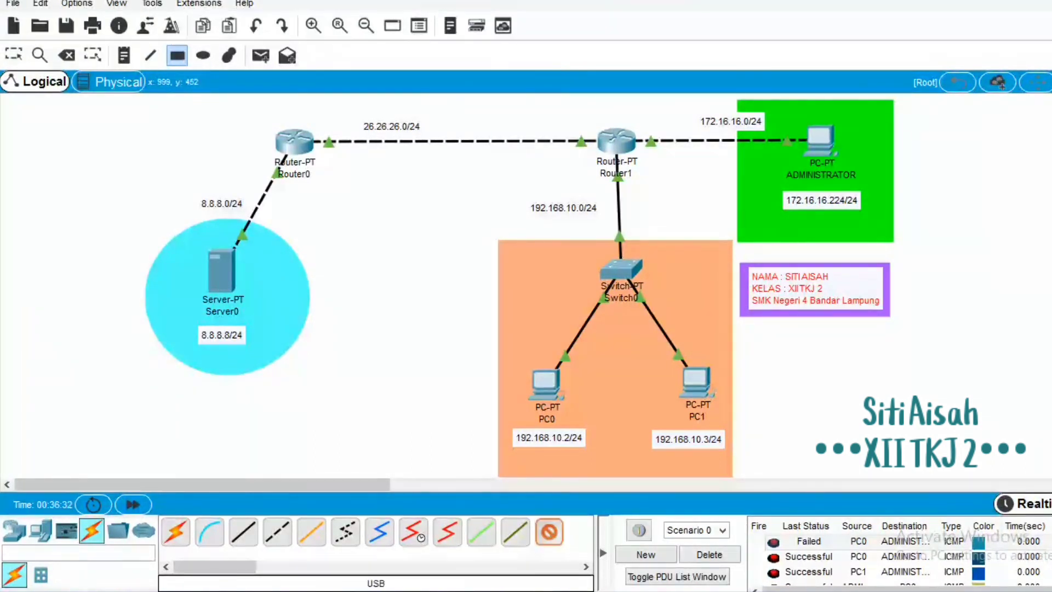